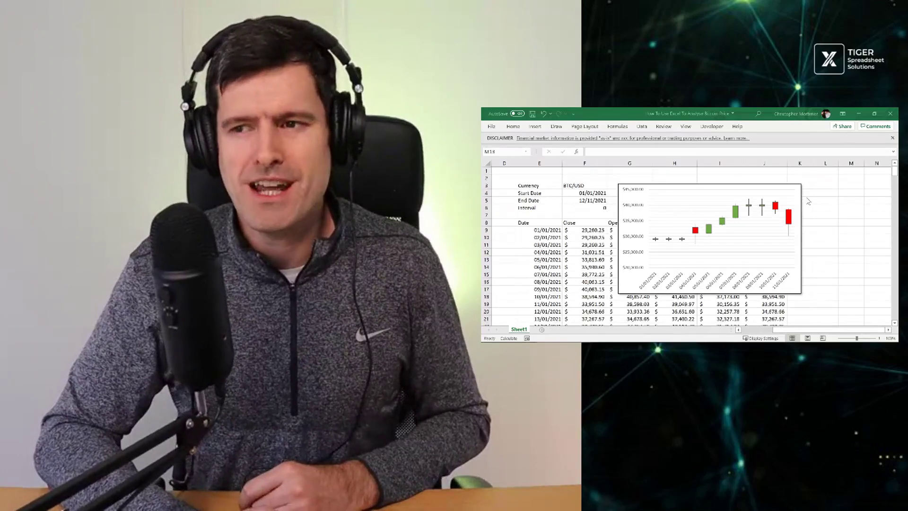
Select the BTC/USD currency cell F3 on Sheet1 and scroll back to the top.
{"action": "left_click", "coordinate": [577, 185]}
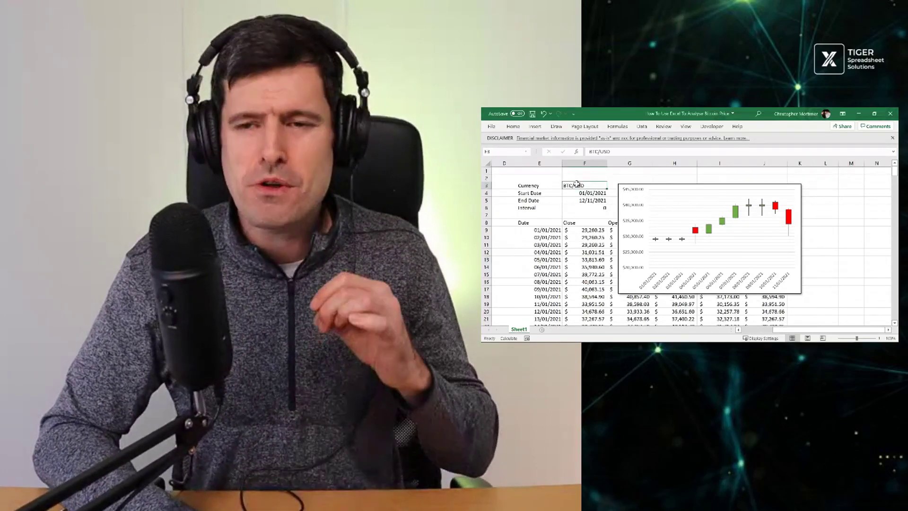
{"action": "mouse_move", "coordinate": [777, 211]}
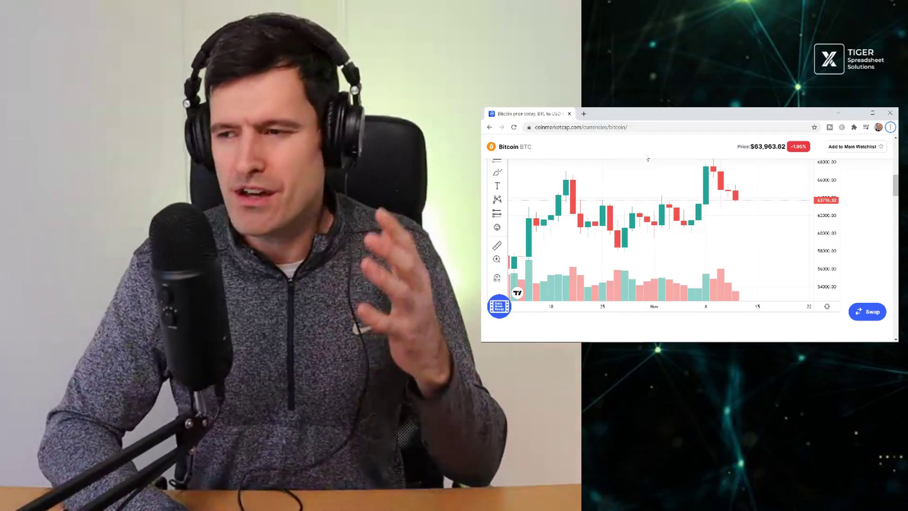
{"action": "scroll", "coordinate": [870, 238], "scroll_direction": "up", "scroll_amount": 1}
{"action": "scroll", "coordinate": [870, 238], "scroll_direction": "up", "scroll_amount": 1}
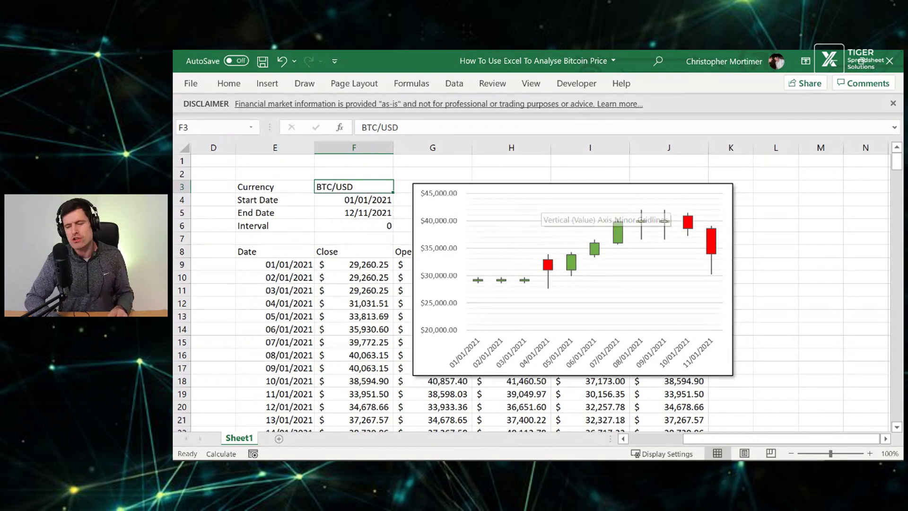
Add a new blank Sheet2 and select cell C3 on it.
{"action": "left_click", "coordinate": [279, 439]}
{"action": "left_click", "coordinate": [280, 188]}
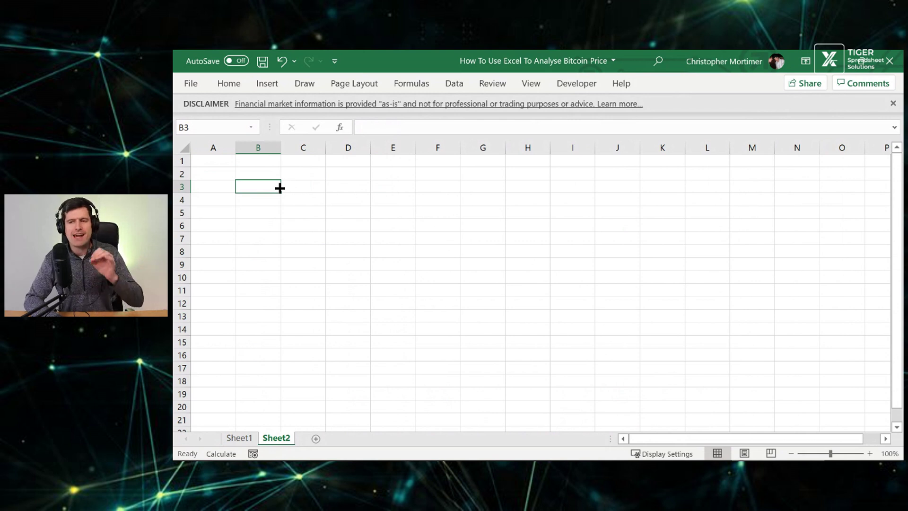
{"action": "left_click", "coordinate": [302, 187]}
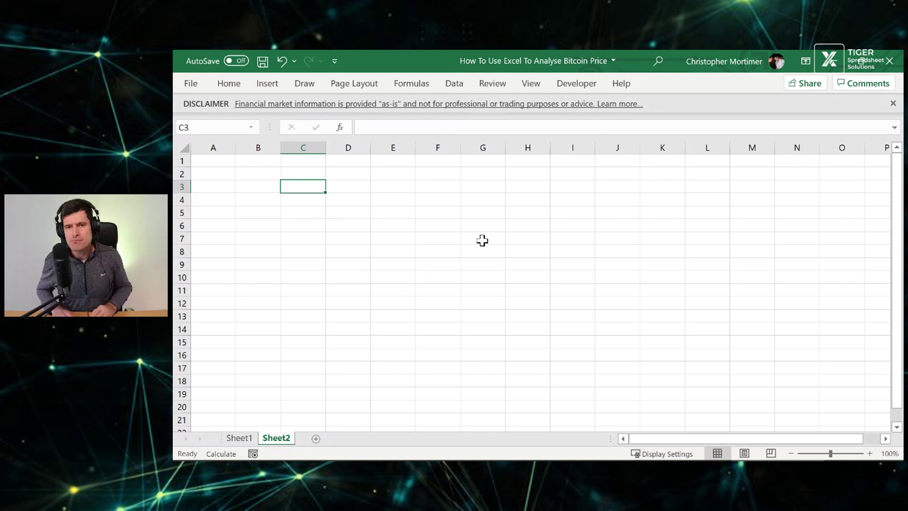
Enter the text BTC/USD in cell C4 of Sheet2.
{"action": "key", "text": "Down"}
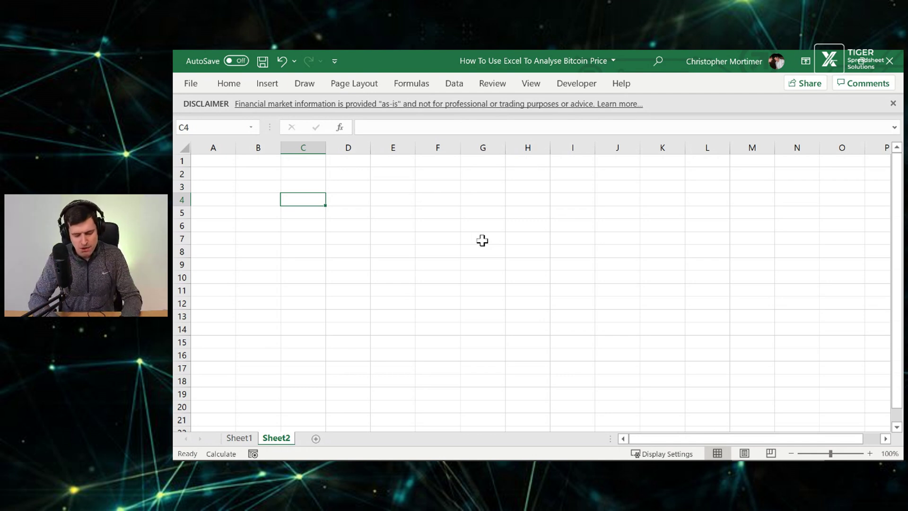
{"action": "type", "text": "BTC"}
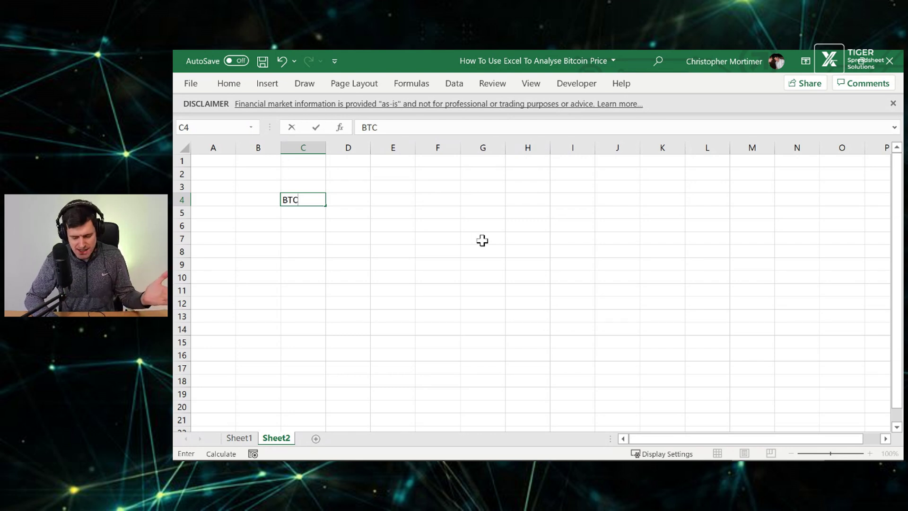
{"action": "type", "text": "/"}
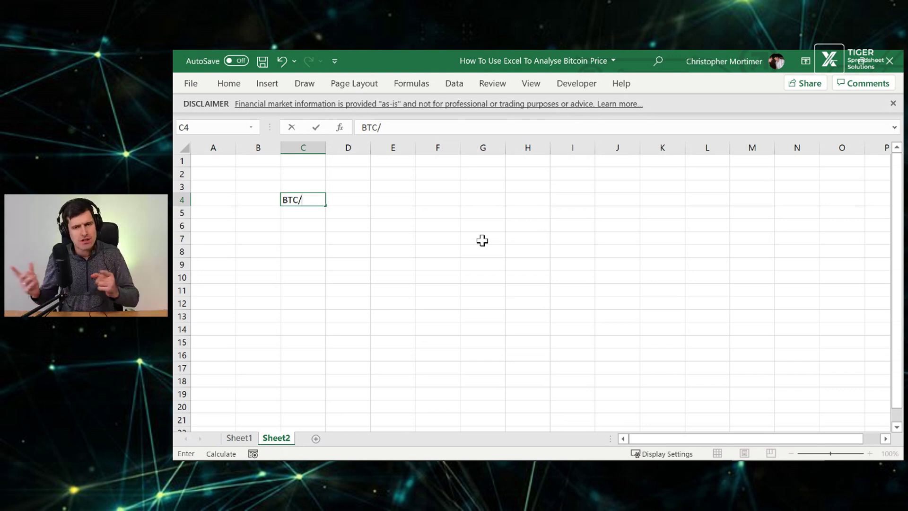
{"action": "type", "text": "USD"}
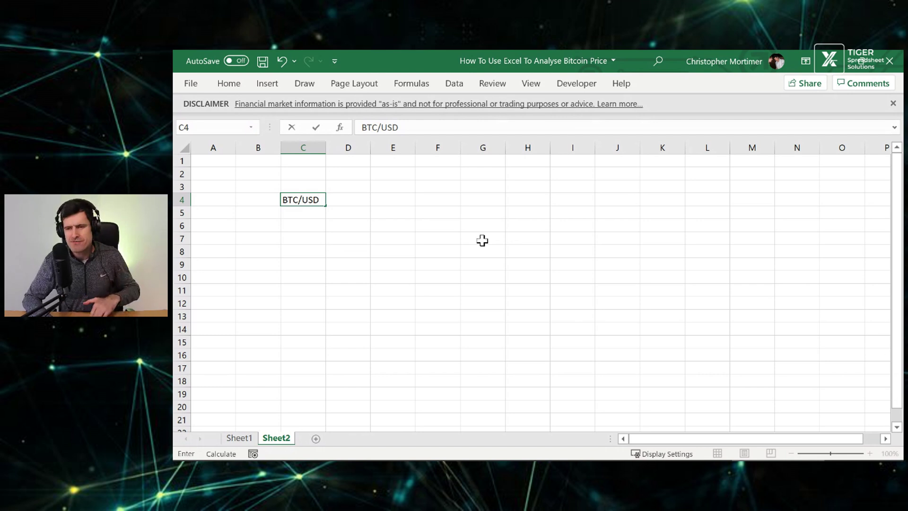
{"action": "key", "text": "Return"}
{"action": "key", "text": "Up"}
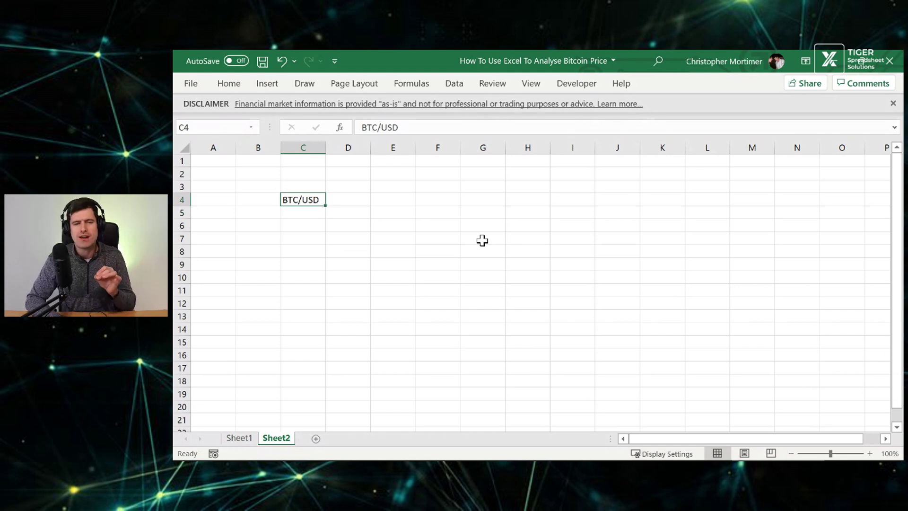
Make C4 a linked Currencies data type, insert its Price ($63,776.55) in D4, and autofit column D.
{"action": "left_click", "coordinate": [454, 84]}
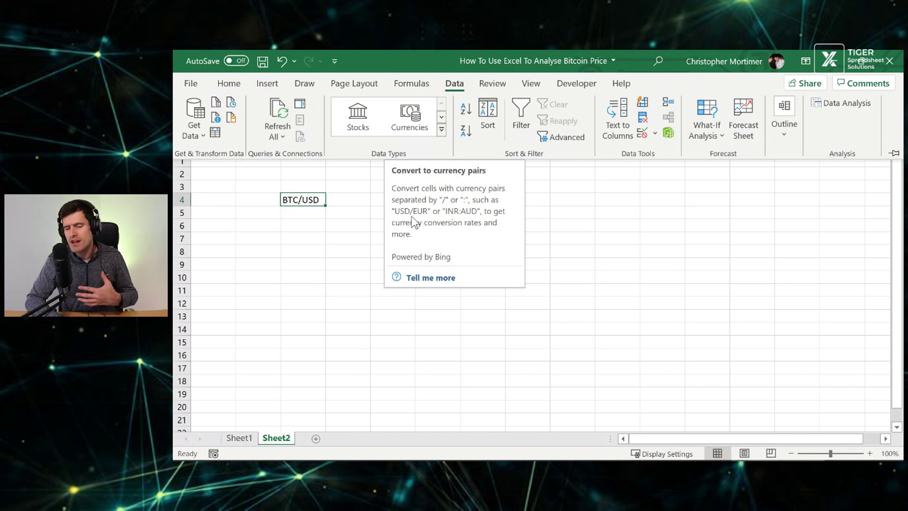
{"action": "left_click", "coordinate": [418, 117]}
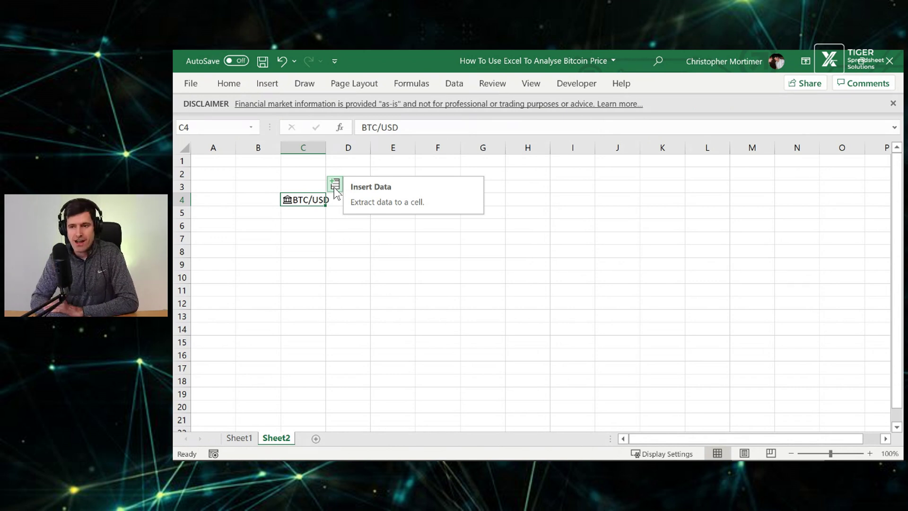
{"action": "left_click", "coordinate": [334, 186]}
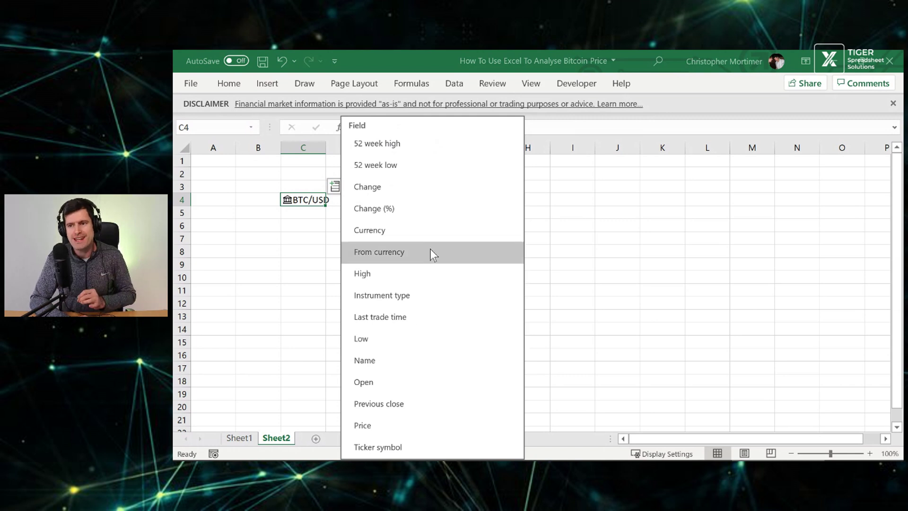
{"action": "left_click", "coordinate": [410, 421]}
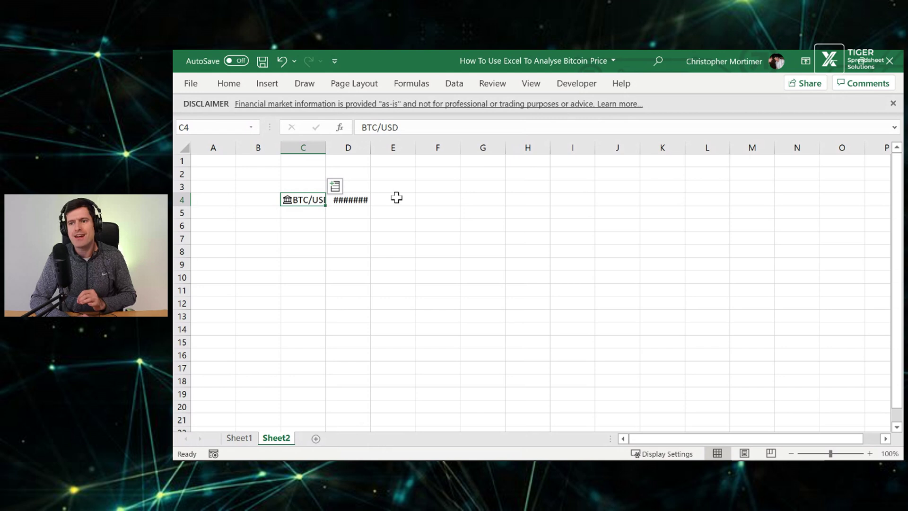
{"action": "double_click", "coordinate": [370, 144]}
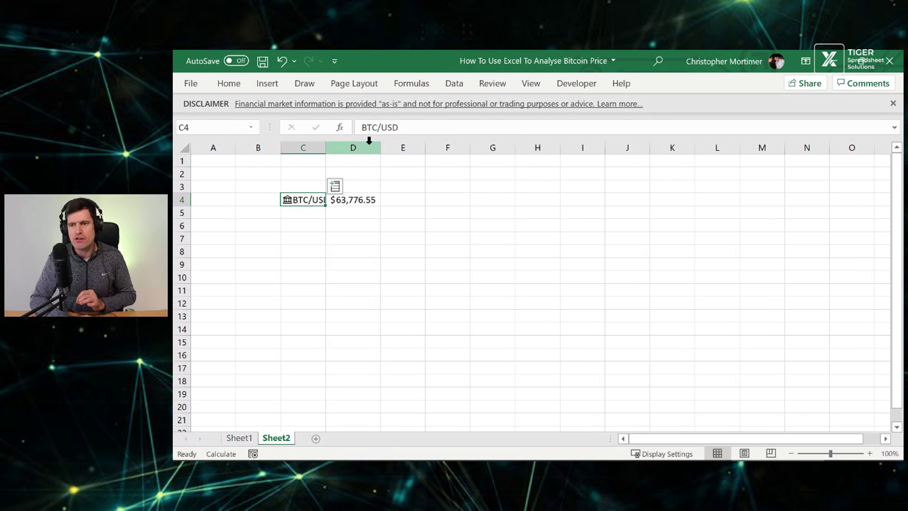
{"action": "left_click", "coordinate": [361, 199]}
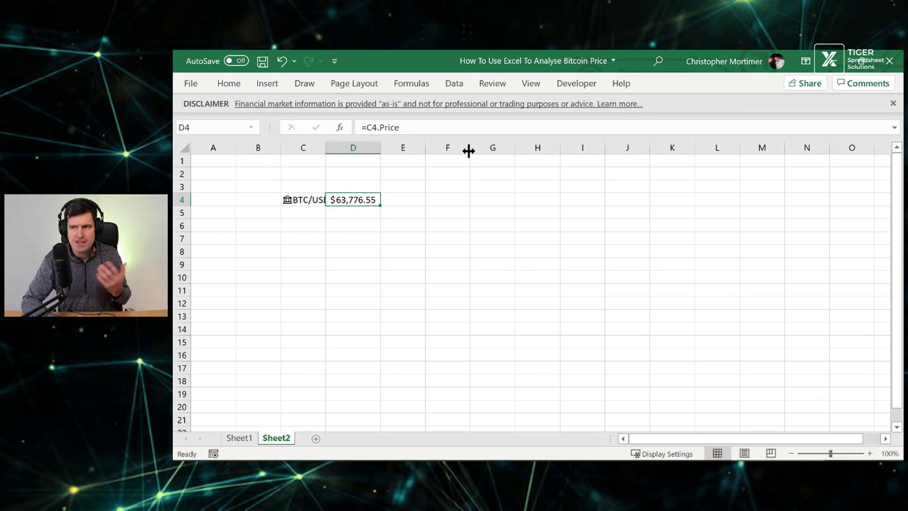
Refresh all data so D4 reads $63,629.09, and compare it with the browser's Bitcoin chart.
{"action": "left_click", "coordinate": [454, 84]}
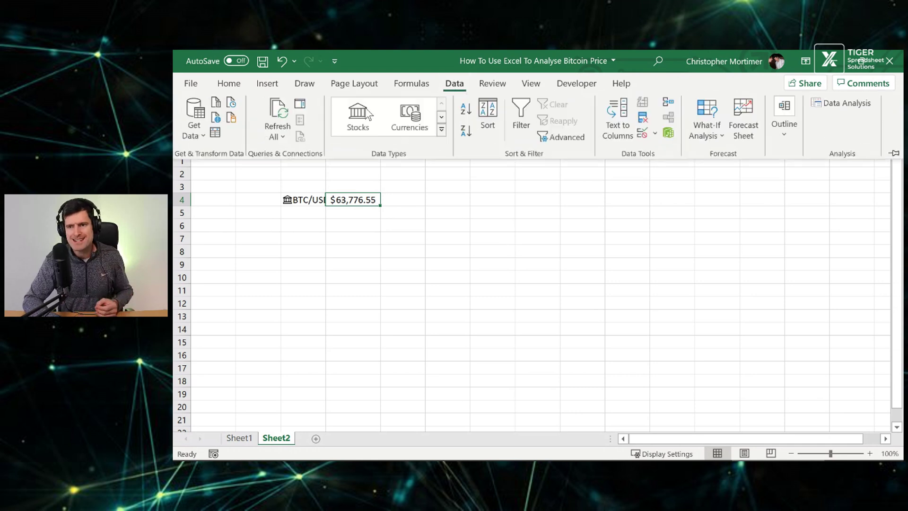
{"action": "left_click", "coordinate": [279, 109]}
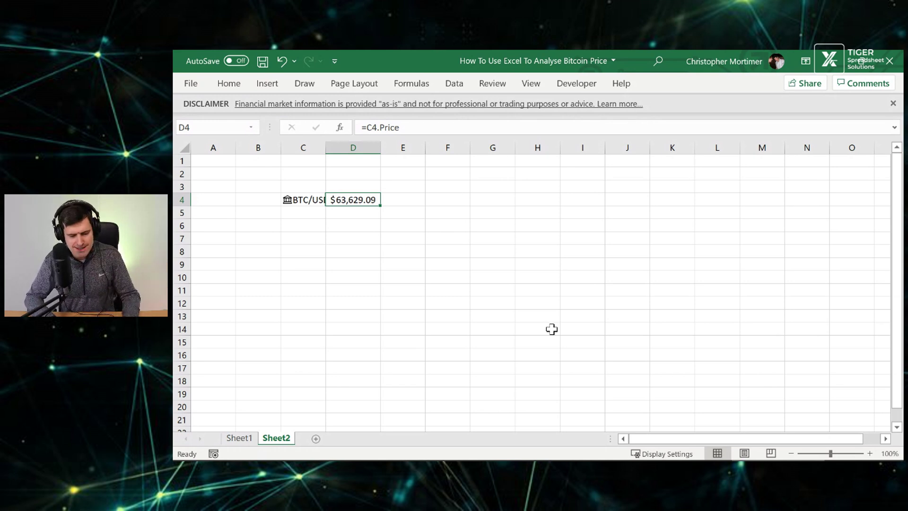
{"action": "key", "text": "alt+Tab"}
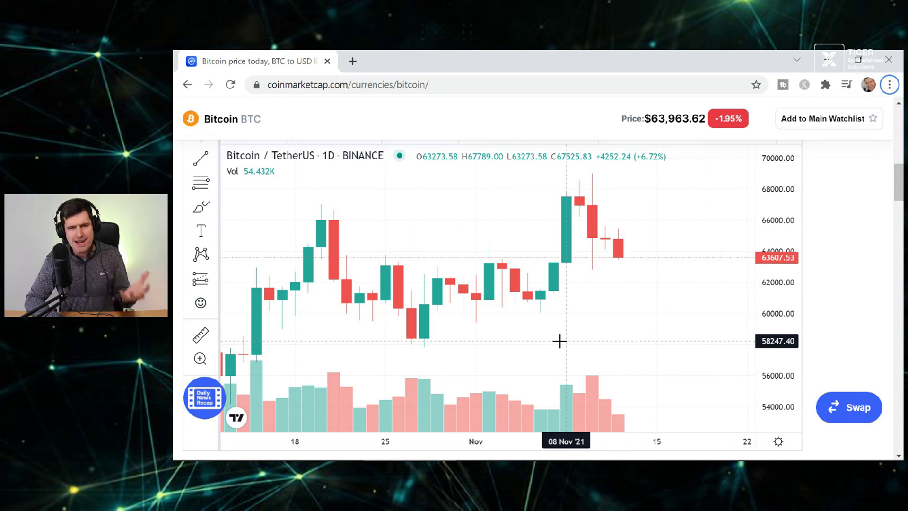
{"action": "key", "text": "alt+Tab"}
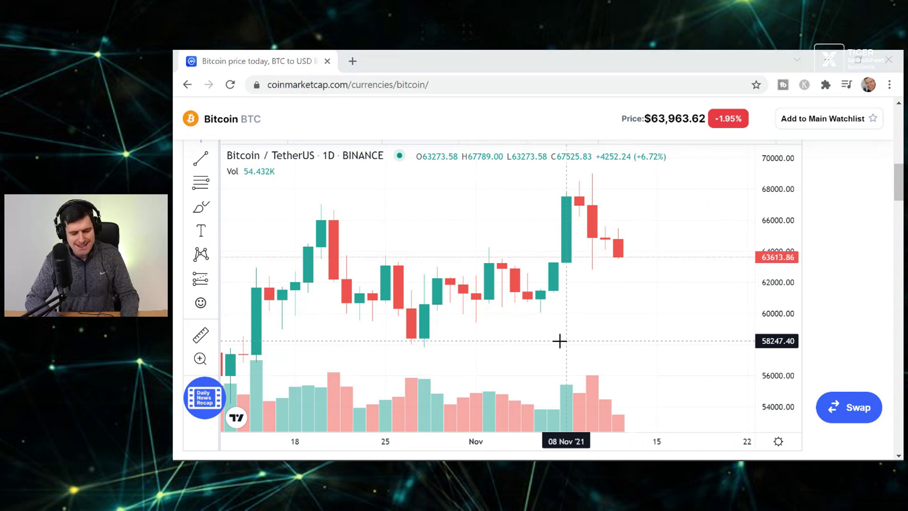
Narrow columns A and B to a width of 3.
{"action": "key", "text": "Left"}
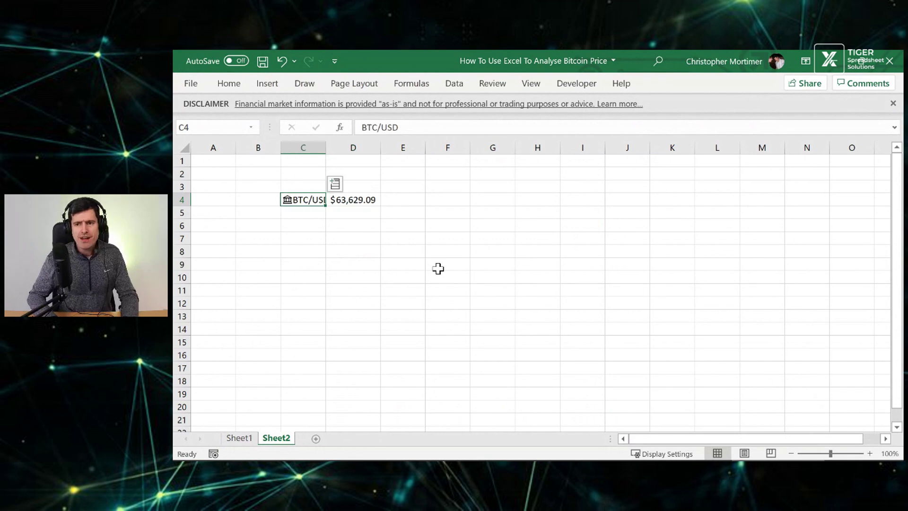
{"action": "key", "text": "Left"}
{"action": "key", "text": "Left"}
{"action": "key", "text": "shift+Right"}
{"action": "key", "text": "alt+h"}
{"action": "type", "text": "ow"}
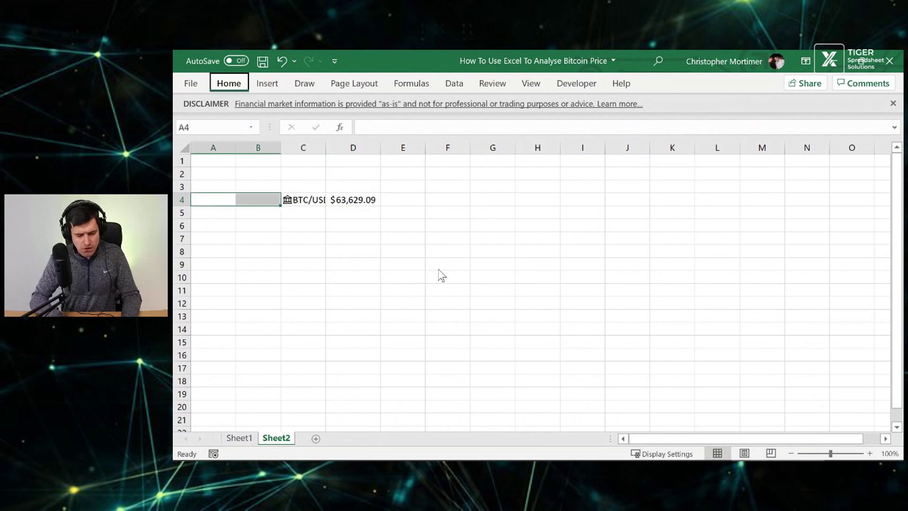
{"action": "type", "text": "3"}
{"action": "key", "text": "Return"}
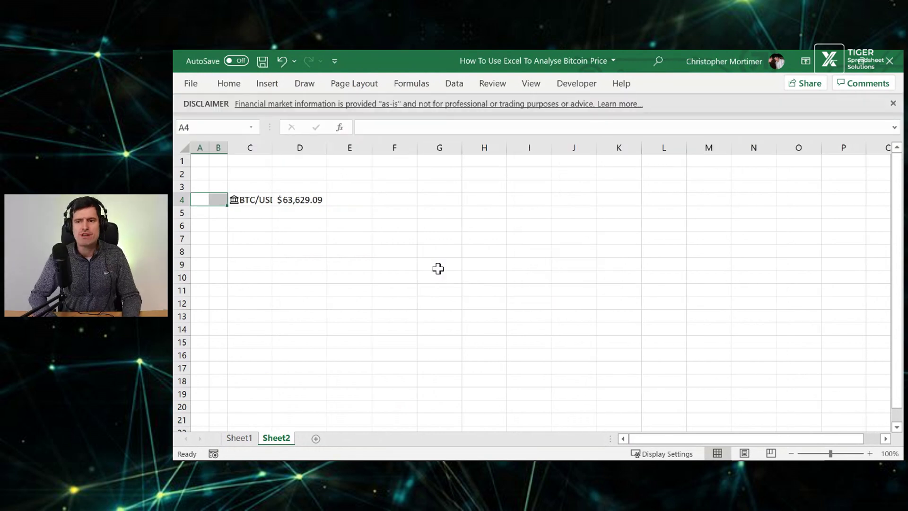
Start a =STOCKHISTORY( formula in cell F4.
{"action": "key", "text": "Right"}
{"action": "key", "text": "Right"}
{"action": "key", "text": "Right"}
{"action": "key", "text": "Right"}
{"action": "key", "text": "Right"}
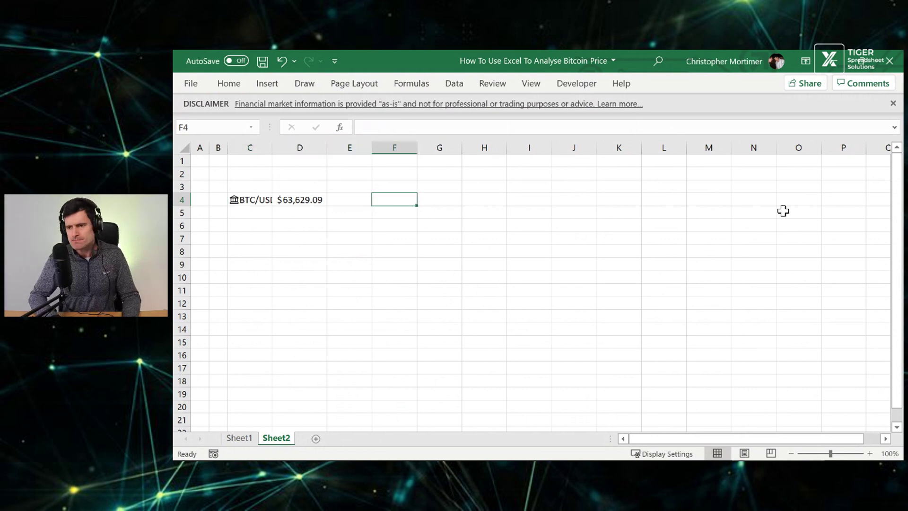
{"action": "key", "text": "Right"}
{"action": "key", "text": "Left"}
{"action": "type", "text": "=s"}
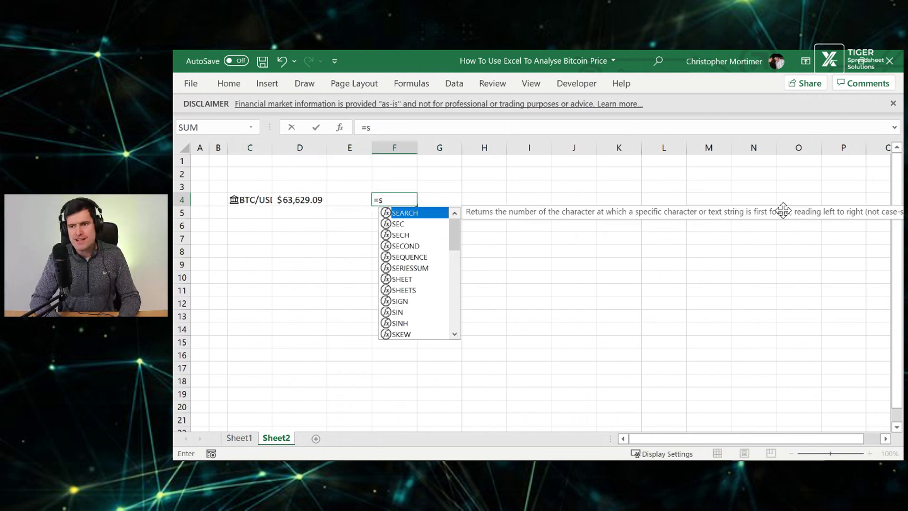
{"action": "type", "text": "tick"}
{"action": "key", "text": "BackSpace"}
{"action": "key", "text": "BackSpace"}
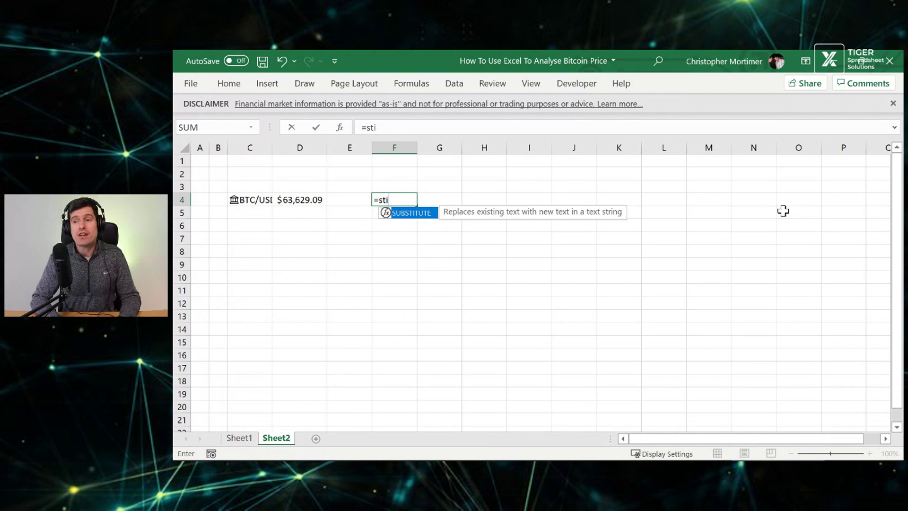
{"action": "key", "text": "BackSpace"}
{"action": "type", "text": "ock"}
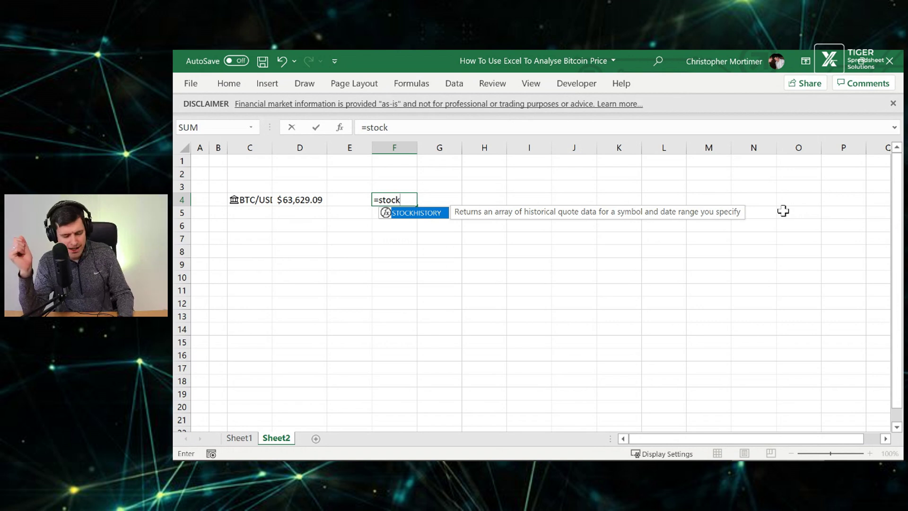
{"action": "key", "text": "Tab"}
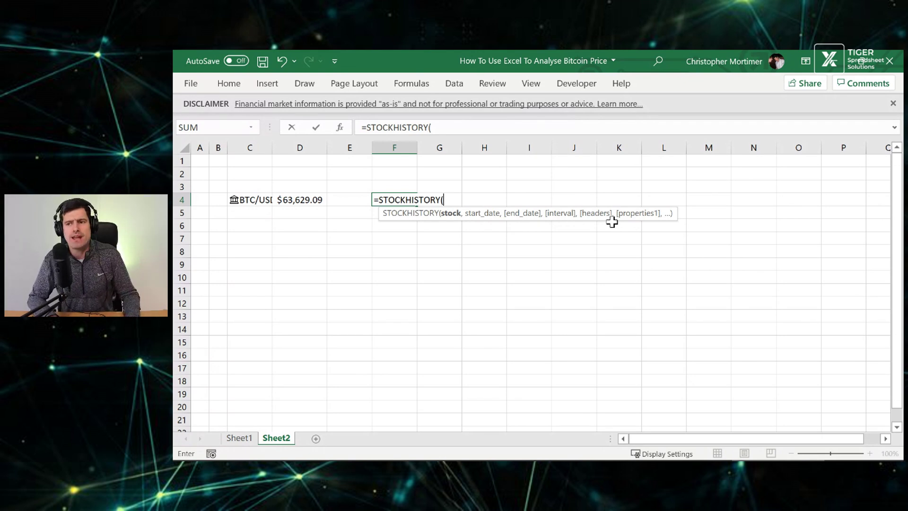
Cancel the formula and enter labels Stock, Start Date, End Date and Interval in F3:F6.
{"action": "key", "text": "Escape"}
{"action": "key", "text": "Left"}
{"action": "key", "text": "Up"}
{"action": "key", "text": "Right"}
{"action": "type", "text": "S"}
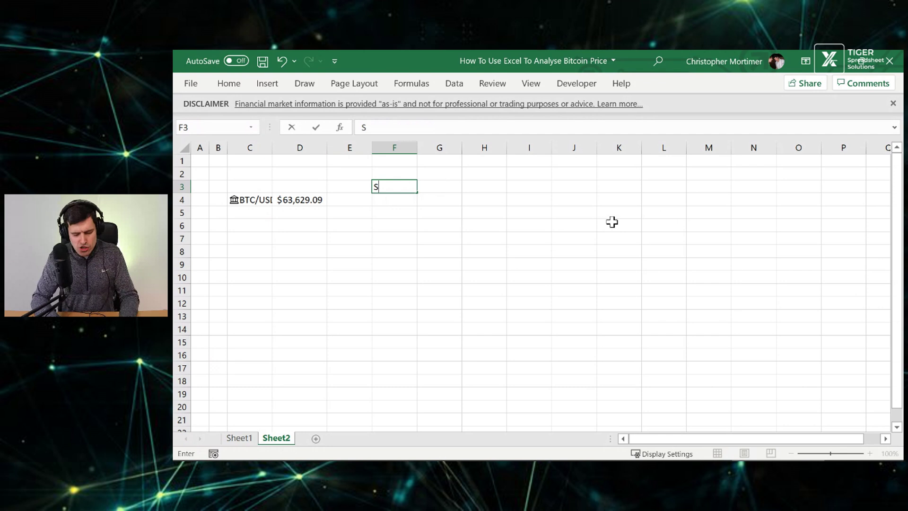
{"action": "type", "text": "troc"}
{"action": "key", "text": "BackSpace"}
{"action": "key", "text": "BackSpace"}
{"action": "key", "text": "BackSpace"}
{"action": "type", "text": "ock"}
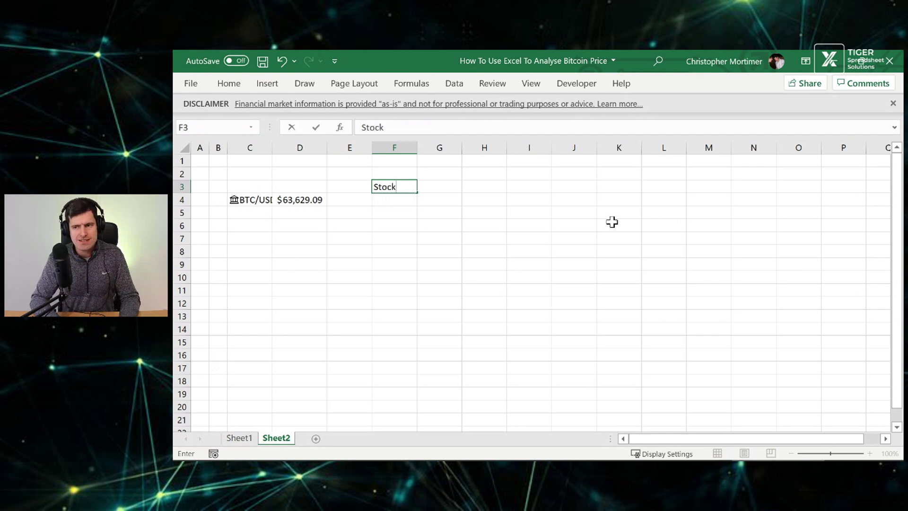
{"action": "key", "text": "Return"}
{"action": "type", "text": "Start D"}
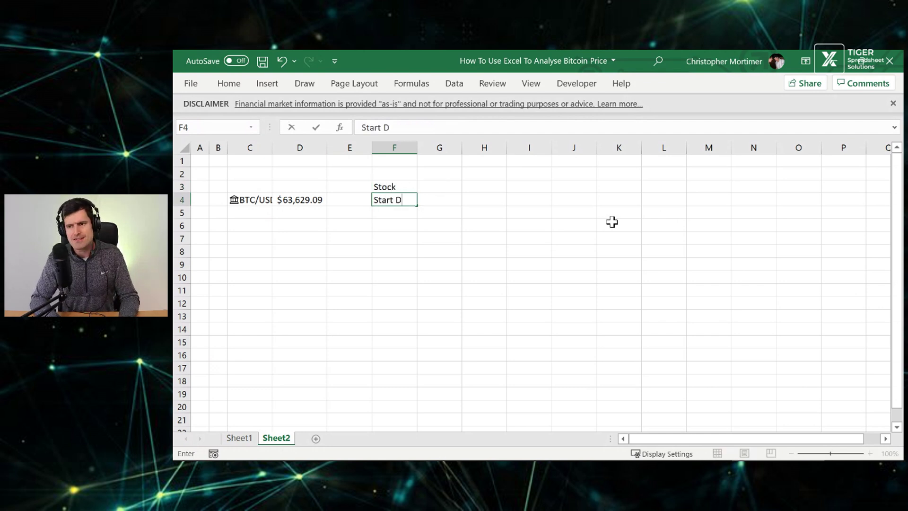
{"action": "type", "text": "ate"}
{"action": "key", "text": "Return"}
{"action": "type", "text": "End Date"}
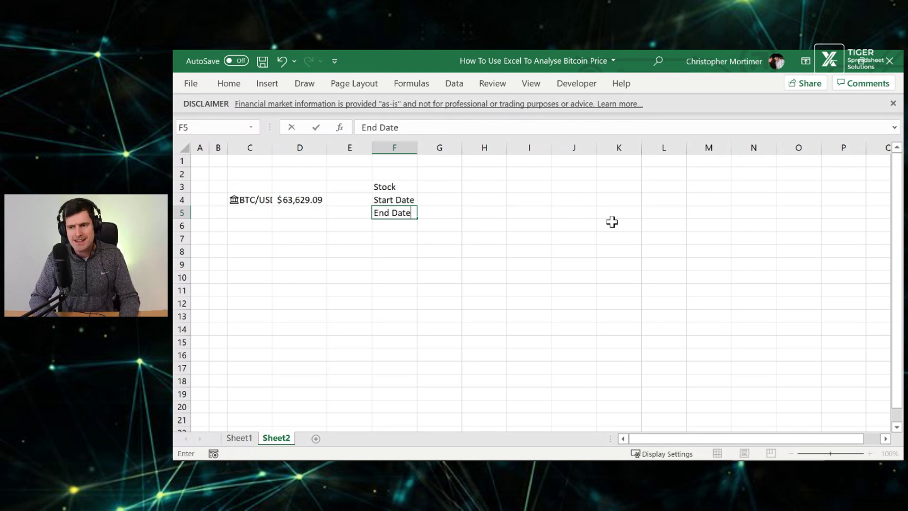
{"action": "key", "text": "Return"}
{"action": "type", "text": "Interval"}
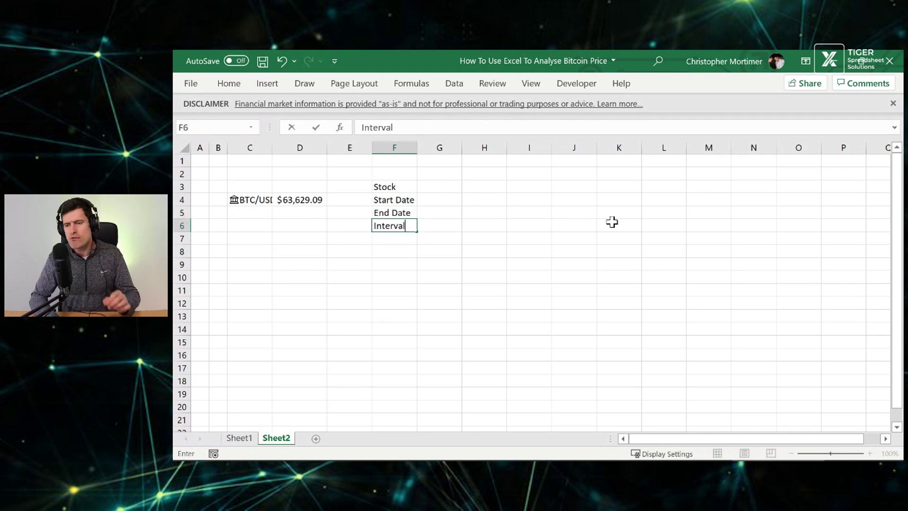
{"action": "key", "text": "Return"}
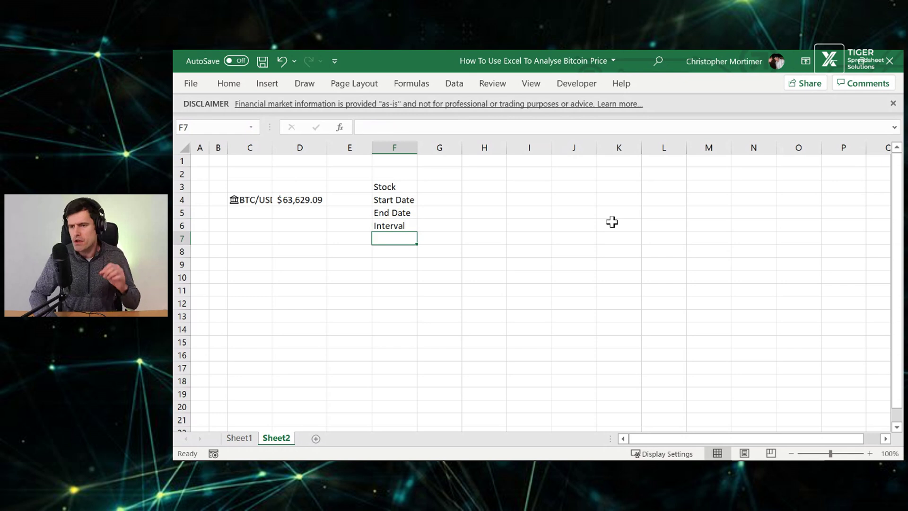
Enter values BTC/USD, 01/01/2021, =TODAY() and 0 in G3:G6.
{"action": "key", "text": "Up"}
{"action": "key", "text": "Up"}
{"action": "key", "text": "Up"}
{"action": "key", "text": "Up"}
{"action": "key", "text": "Right"}
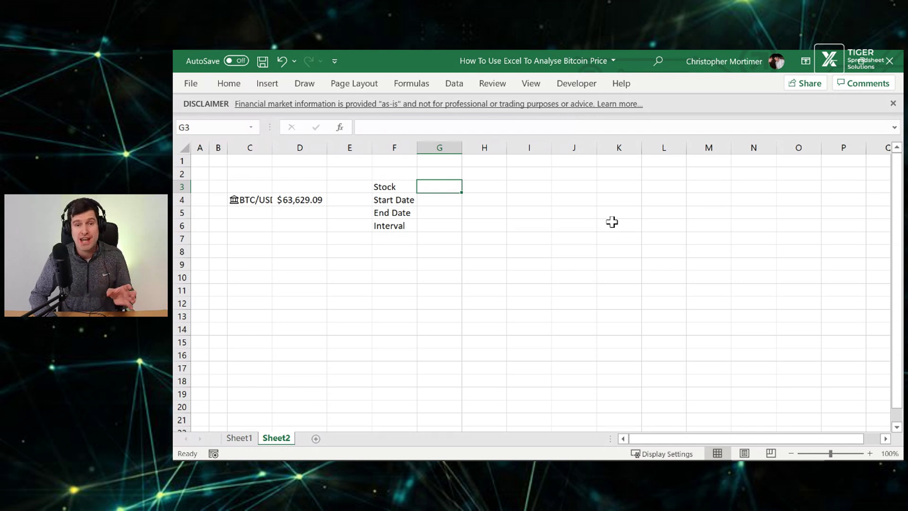
{"action": "type", "text": "BT"}
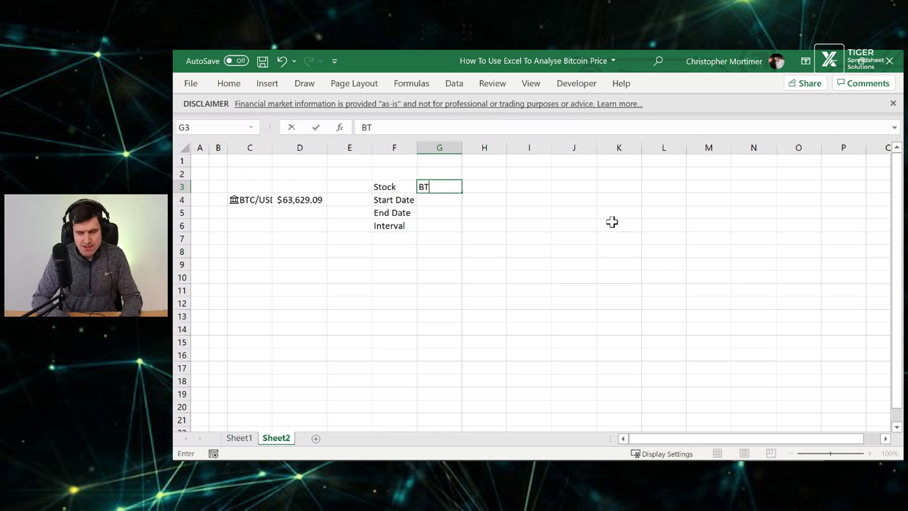
{"action": "type", "text": "C/USD"}
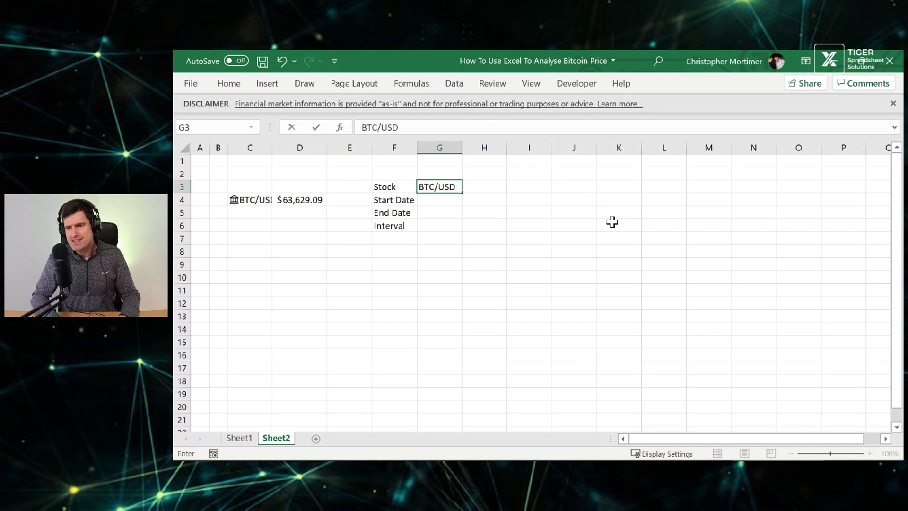
{"action": "key", "text": "Return"}
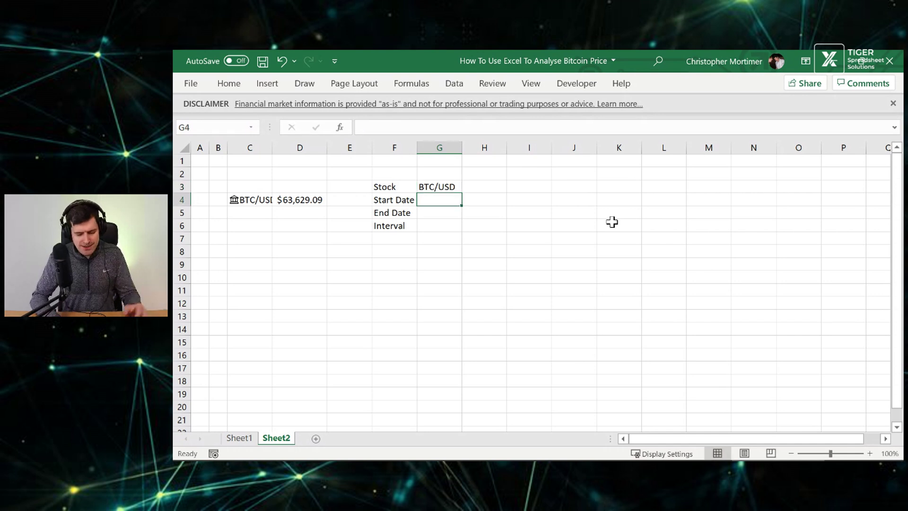
{"action": "type", "text": "01/01/"}
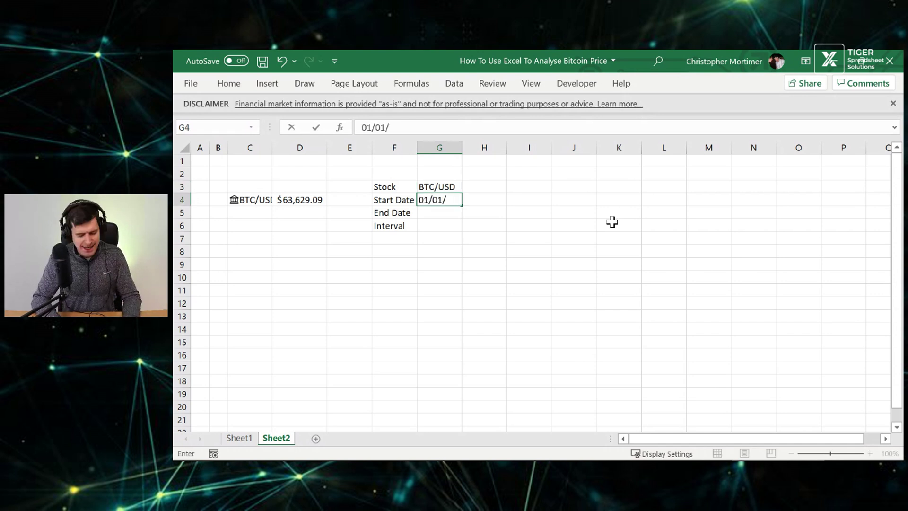
{"action": "type", "text": "2021"}
{"action": "key", "text": "Return"}
{"action": "key", "text": "Up"}
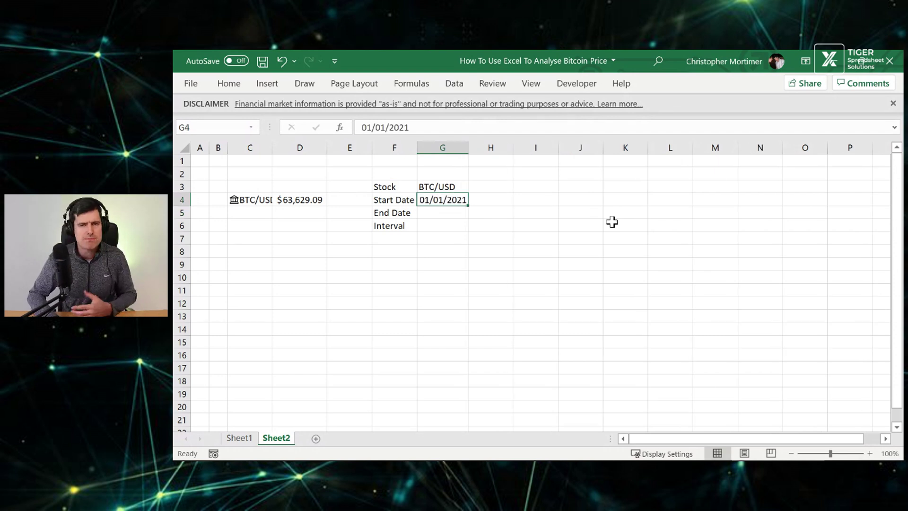
{"action": "key", "text": "Down"}
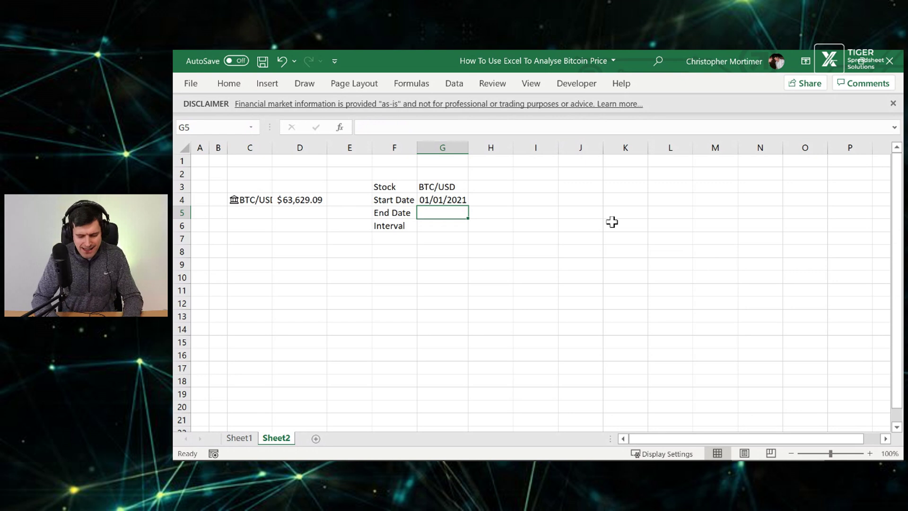
{"action": "type", "text": "=today()"}
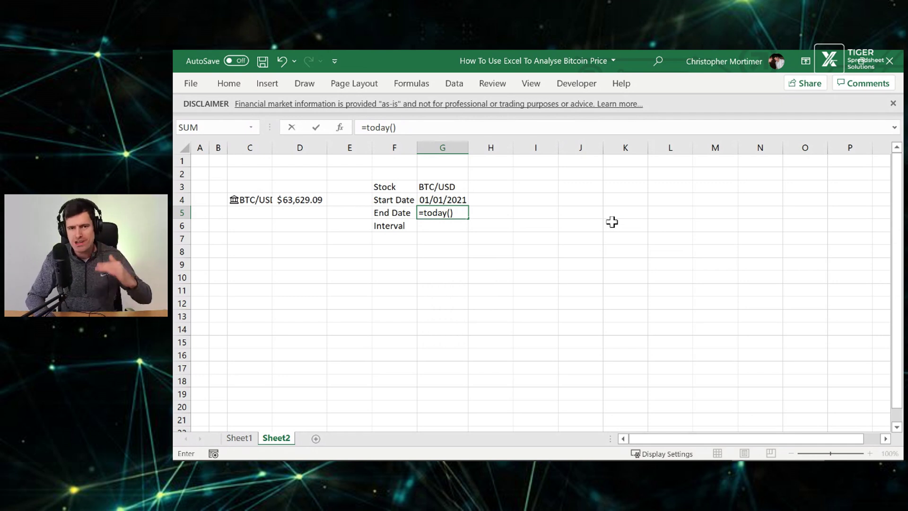
{"action": "key", "text": "Return"}
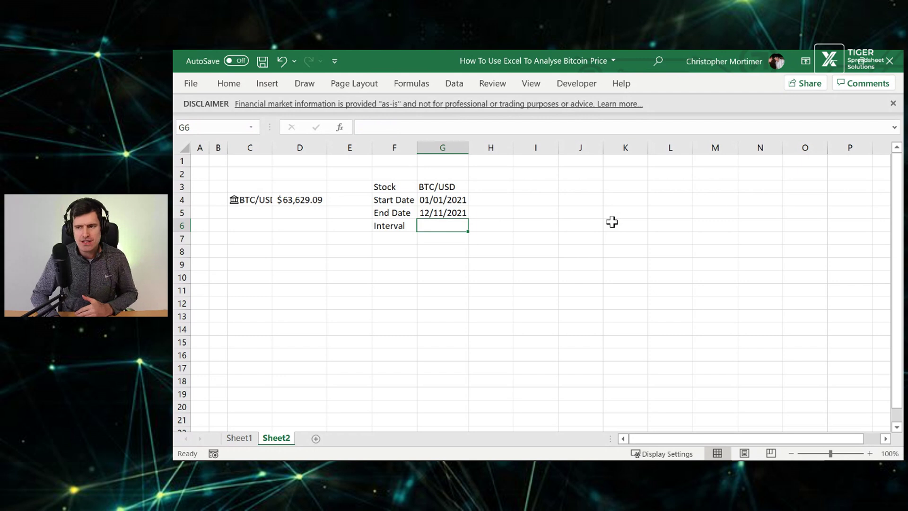
{"action": "type", "text": "0"}
{"action": "key", "text": "Return"}
{"action": "key", "text": "Return"}
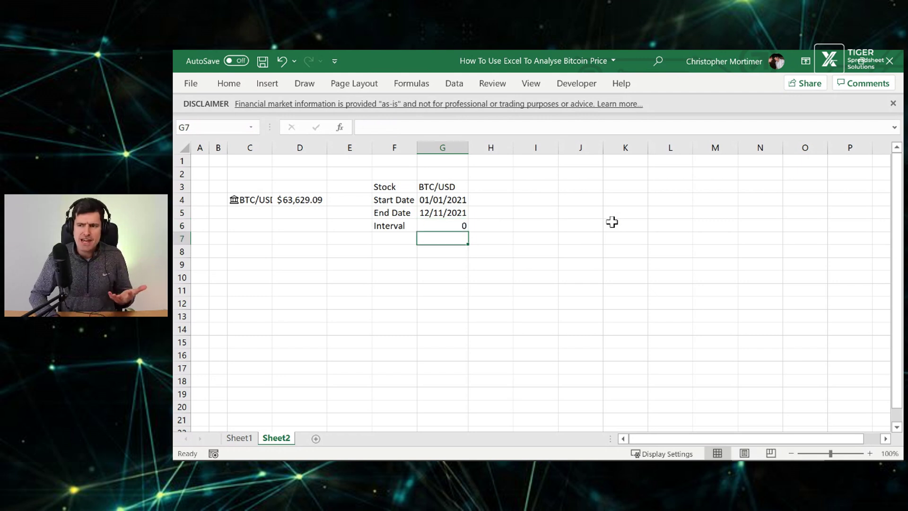
Select the range F8:M8.
{"action": "key", "text": "Left"}
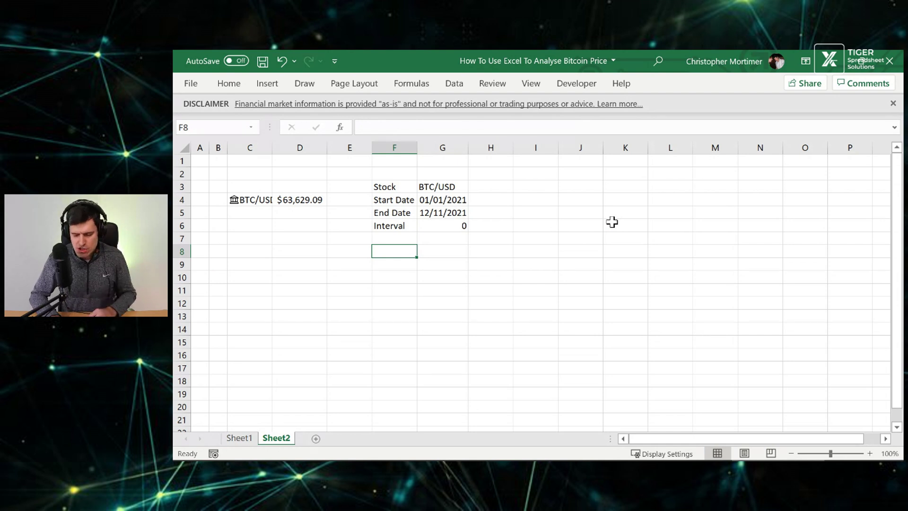
{"action": "key", "text": "shift+Right"}
{"action": "key", "text": "shift+Right"}
{"action": "key", "text": "shift+Right"}
{"action": "key", "text": "shift+Right"}
{"action": "key", "text": "shift+Right"}
{"action": "key", "text": "shift+Right"}
{"action": "key", "text": "shift+Right"}
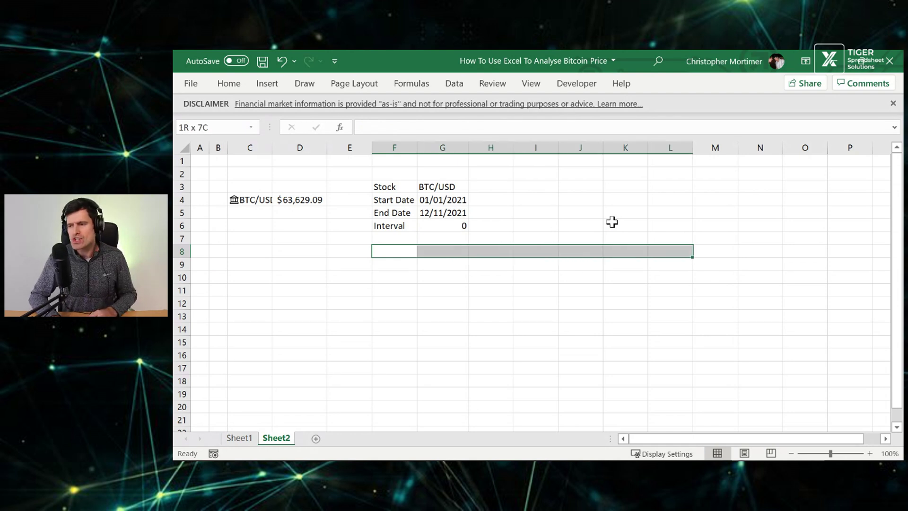
{"action": "key", "text": "alt+h"}
Widen columns F through M to a width of 15.
{"action": "key", "text": "o"}
{"action": "key", "text": "w"}
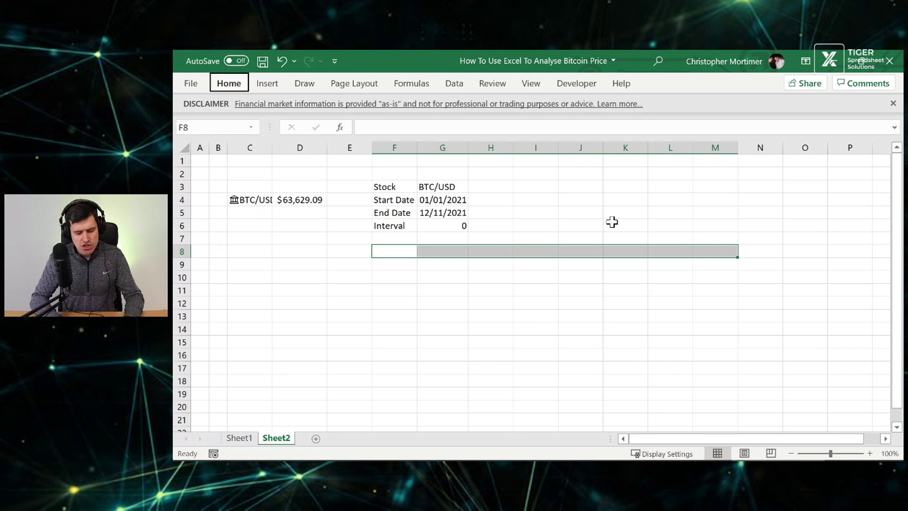
{"action": "type", "text": "15"}
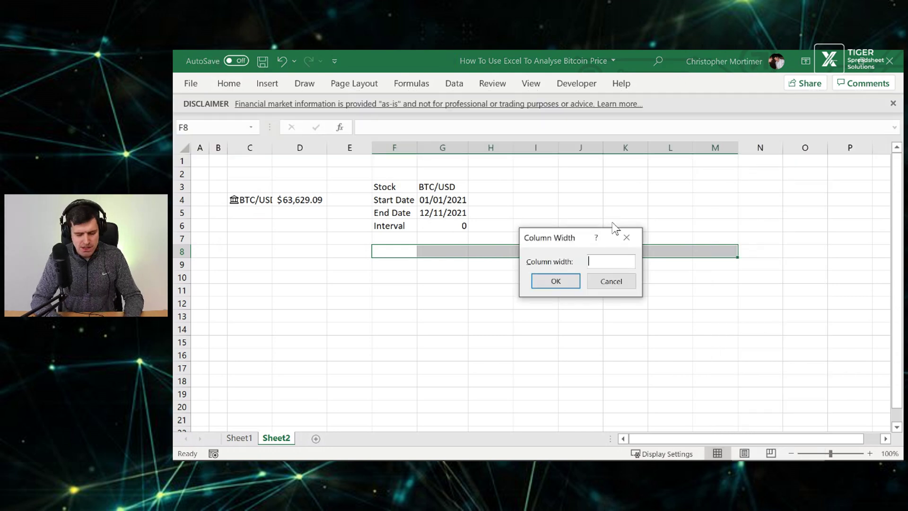
{"action": "key", "text": "Return"}
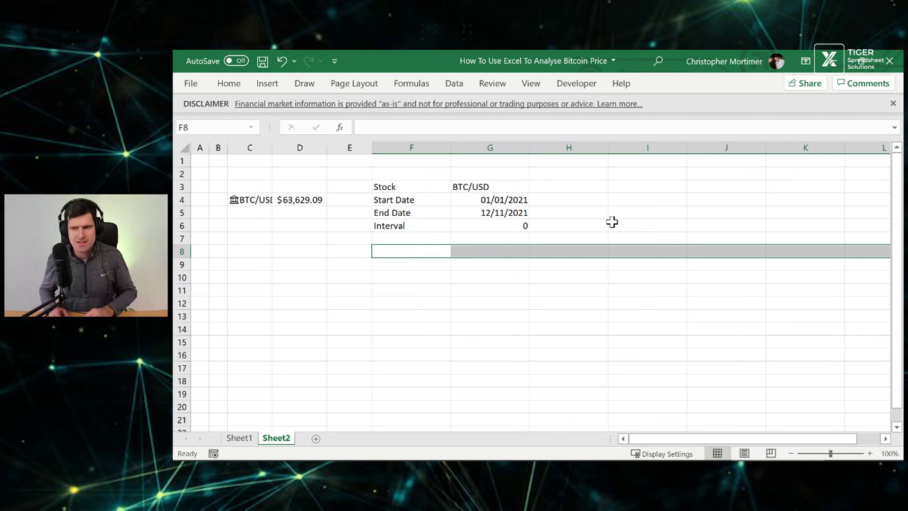
Narrow column E to a width of 3 as a spacer.
{"action": "key", "text": "Left"}
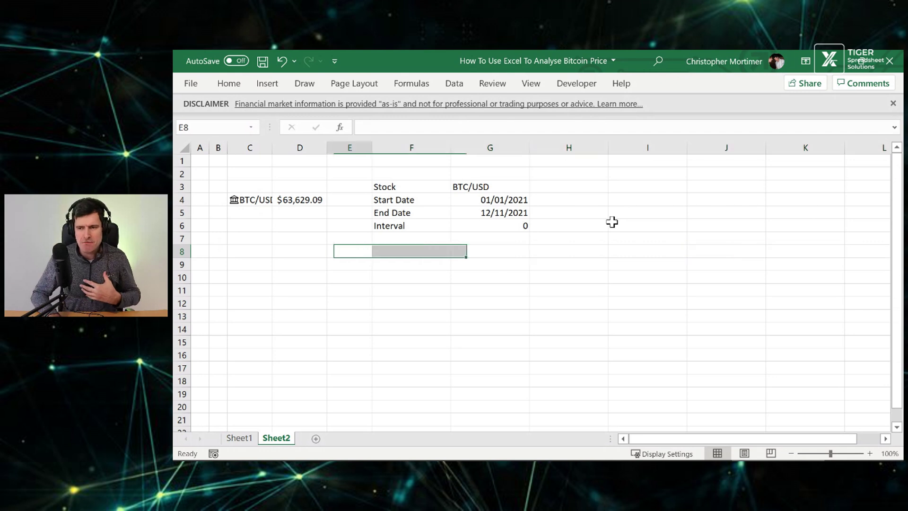
{"action": "key", "text": "alt+h"}
{"action": "type", "text": "ow"}
{"action": "type", "text": "3"}
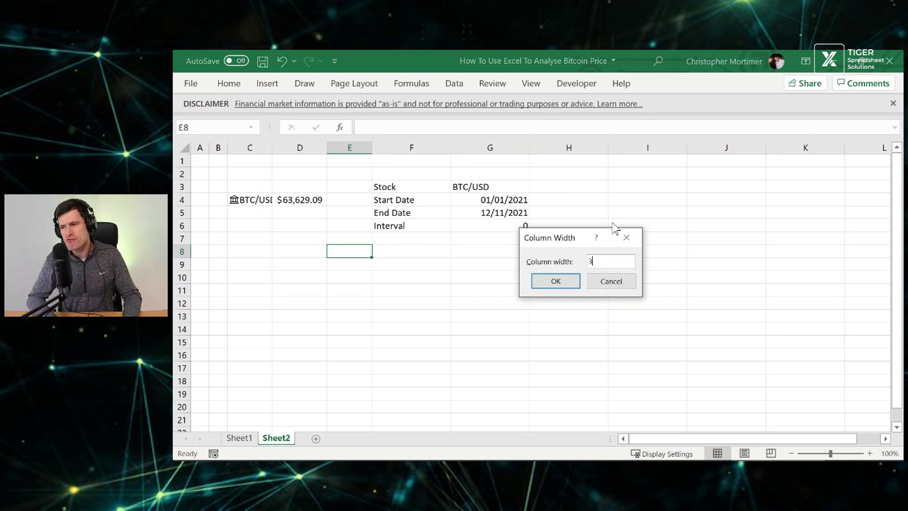
{"action": "key", "text": "Return"}
{"action": "key", "text": "Right"}
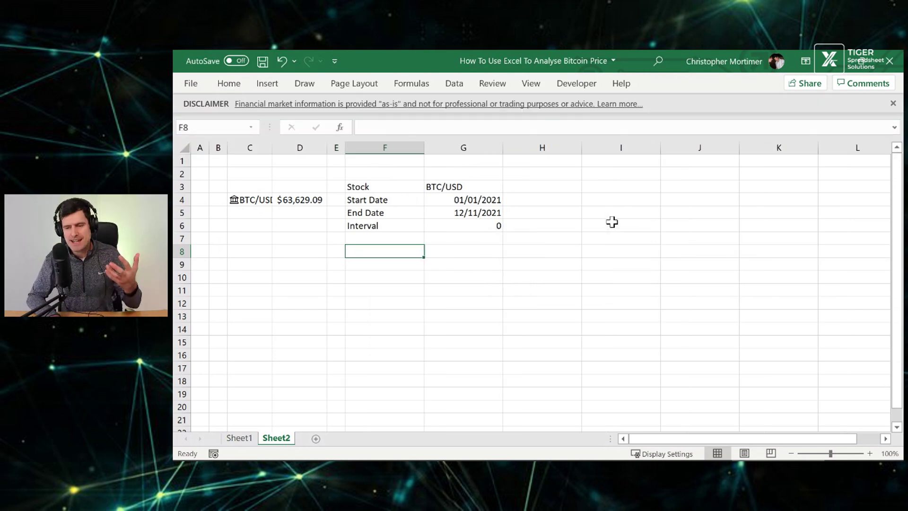
Begin =STOCKHISTORY in F8 with absolute references $G$3 for stock and $G$4 for start date.
{"action": "type", "text": "=strock"}
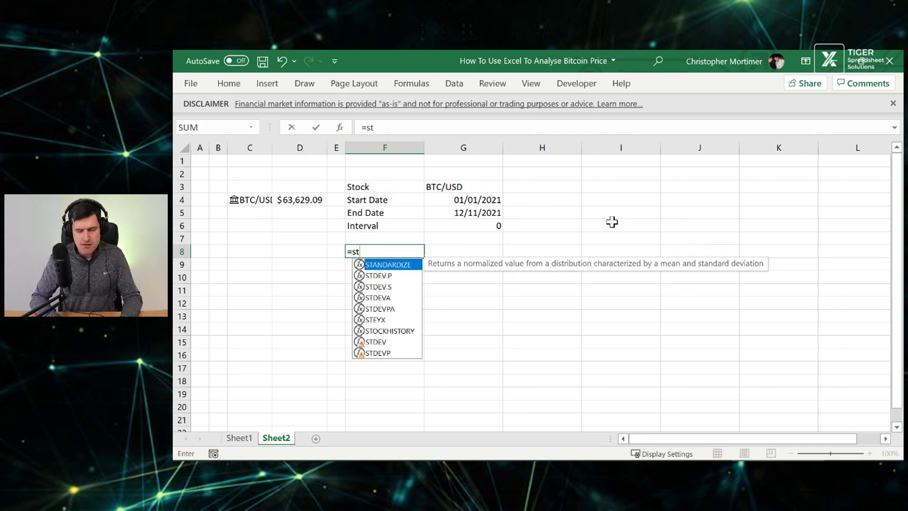
{"action": "key", "text": "BackSpace"}
{"action": "key", "text": "BackSpace"}
{"action": "key", "text": "BackSpace"}
{"action": "key", "text": "BackSpace"}
{"action": "type", "text": "ock"}
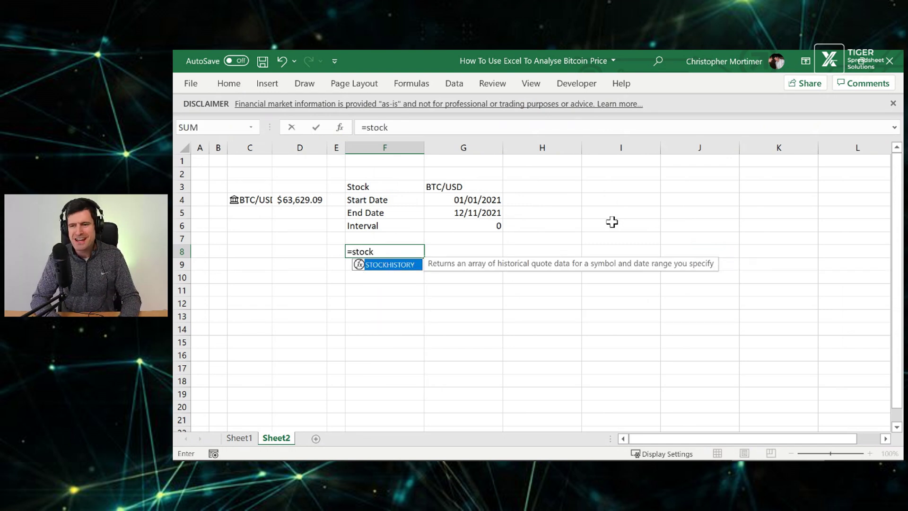
{"action": "key", "text": "Tab"}
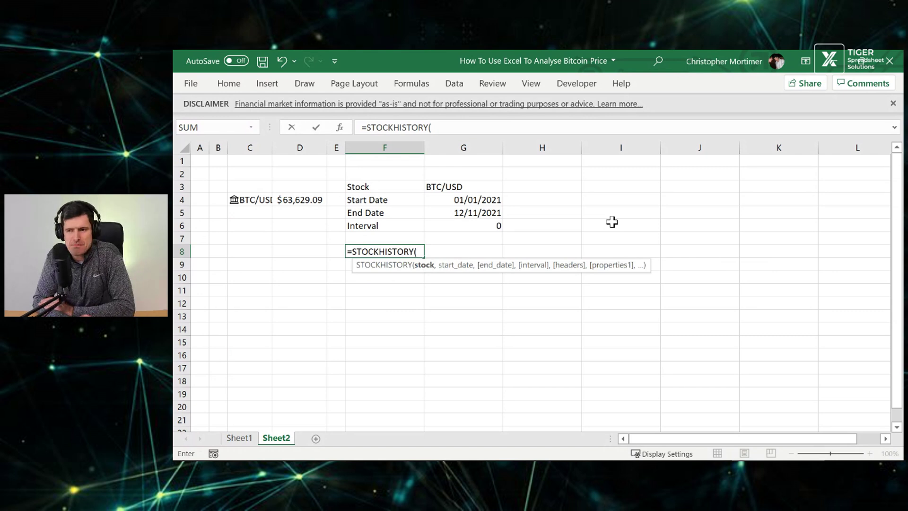
{"action": "key", "text": "Up"}
{"action": "key", "text": "Up"}
{"action": "key", "text": "Up"}
{"action": "key", "text": "Up"}
{"action": "key", "text": "Up"}
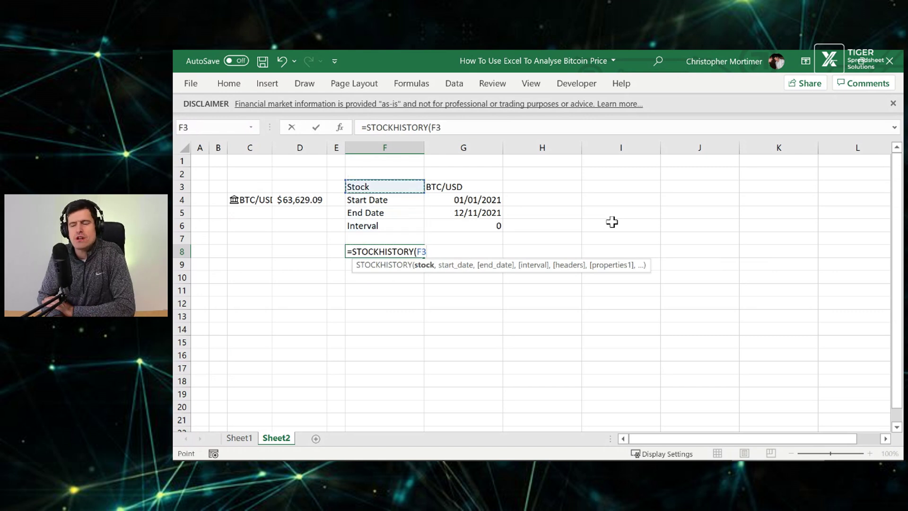
{"action": "key", "text": "Right"}
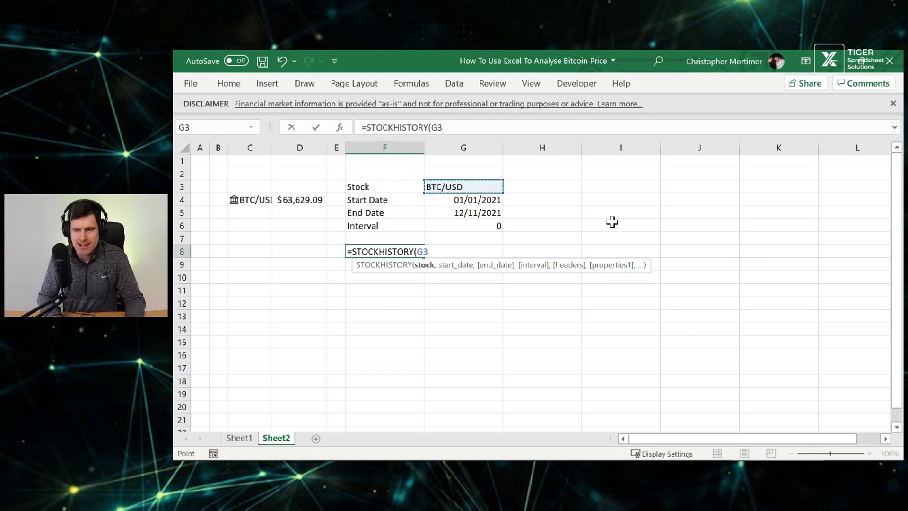
{"action": "key", "text": "F4"}
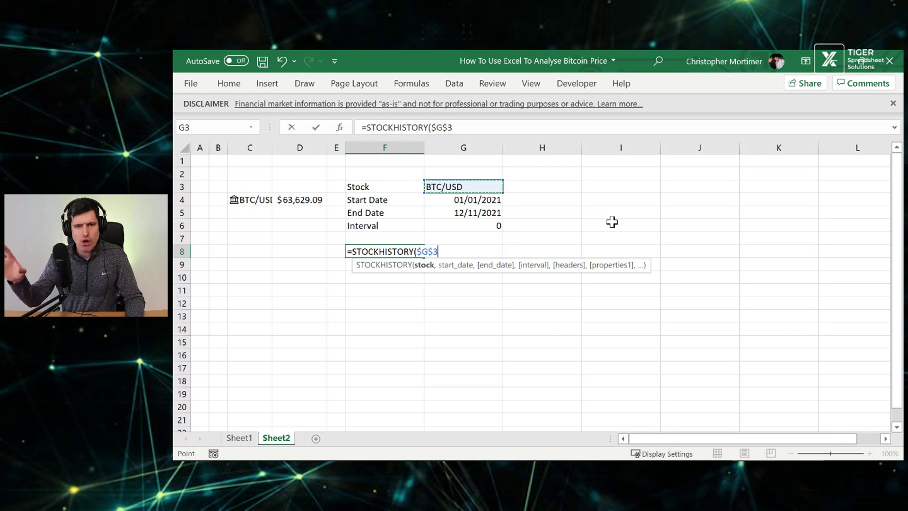
{"action": "type", "text": ","}
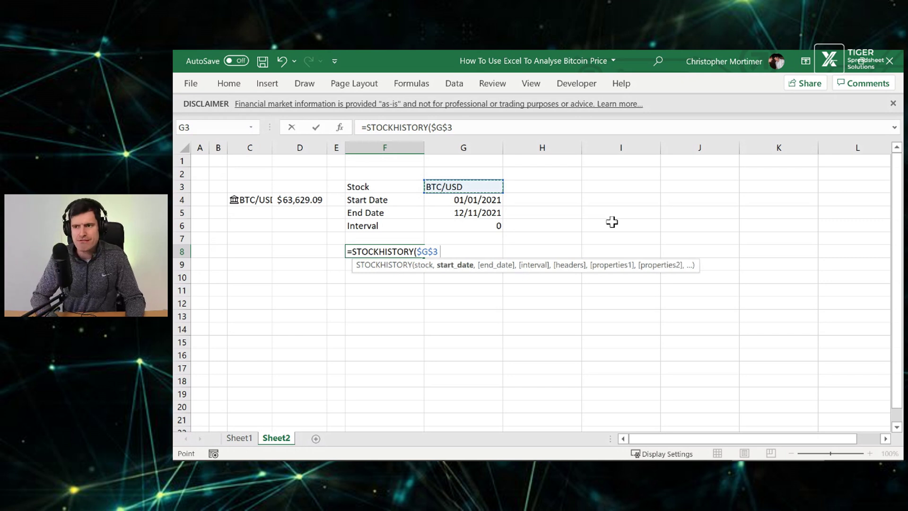
{"action": "key", "text": "Up"}
{"action": "key", "text": "Up"}
{"action": "key", "text": "Up"}
{"action": "key", "text": "Up"}
{"action": "key", "text": "Up"}
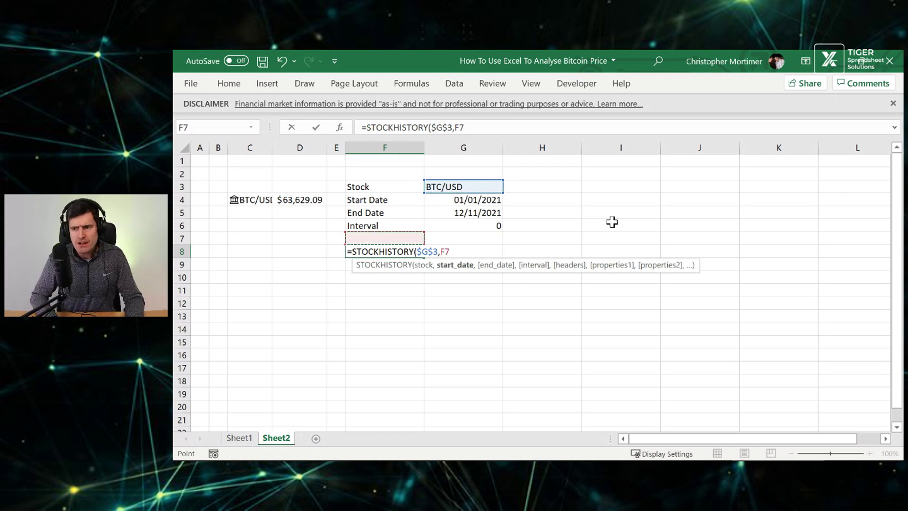
{"action": "key", "text": "Right"}
{"action": "key", "text": "Down"}
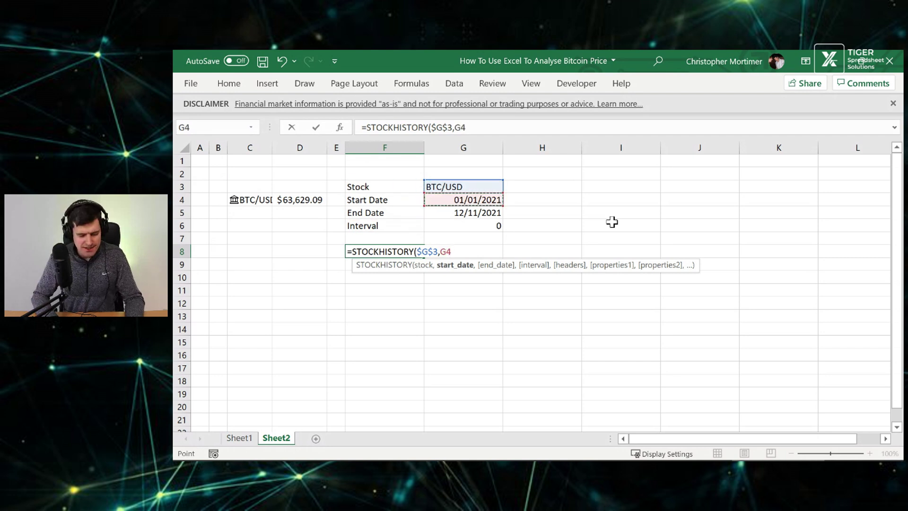
{"action": "key", "text": "F4"}
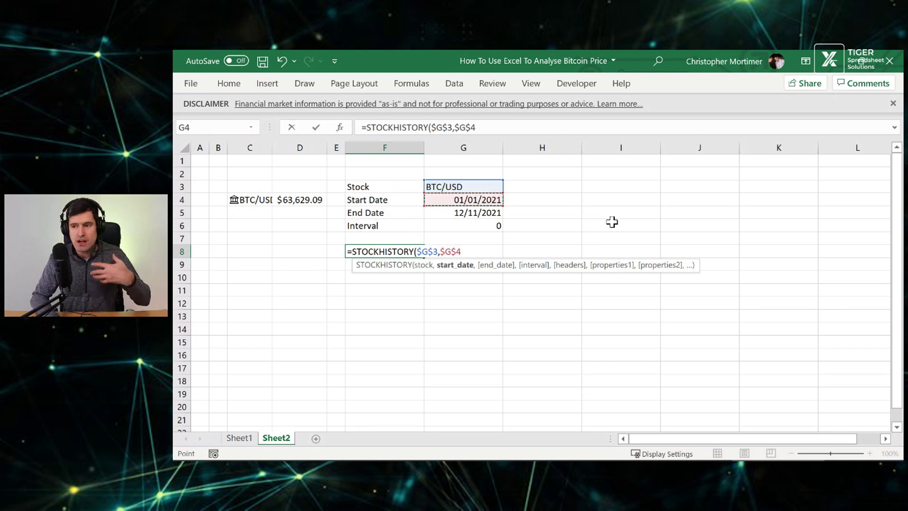
Add G5 as end date, G6 as interval, and 1 as the headers argument.
{"action": "type", "text": ","}
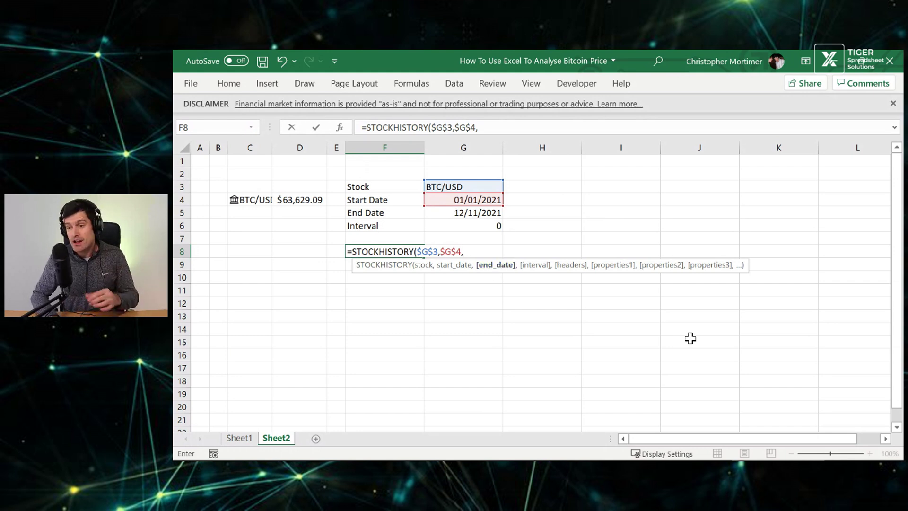
{"action": "key", "text": "Up"}
{"action": "key", "text": "Up"}
{"action": "key", "text": "Up"}
{"action": "key", "text": "Right"}
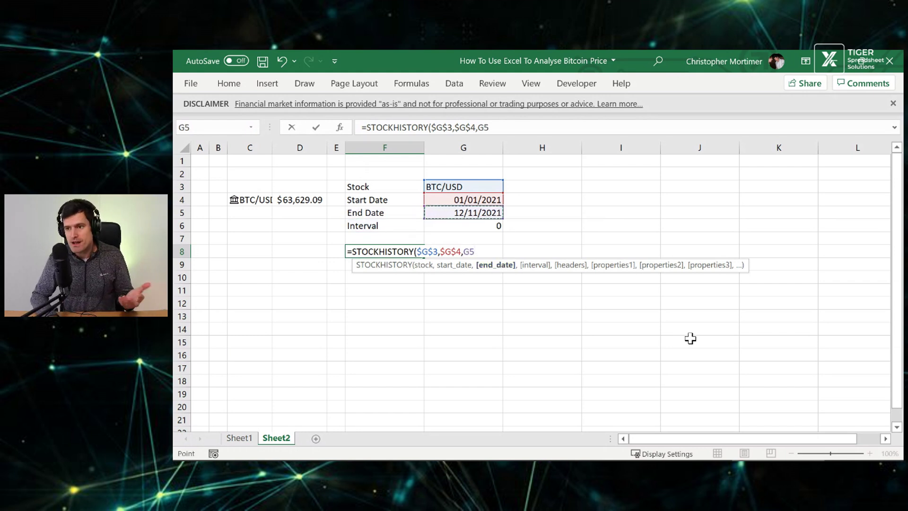
{"action": "type", "text": ","}
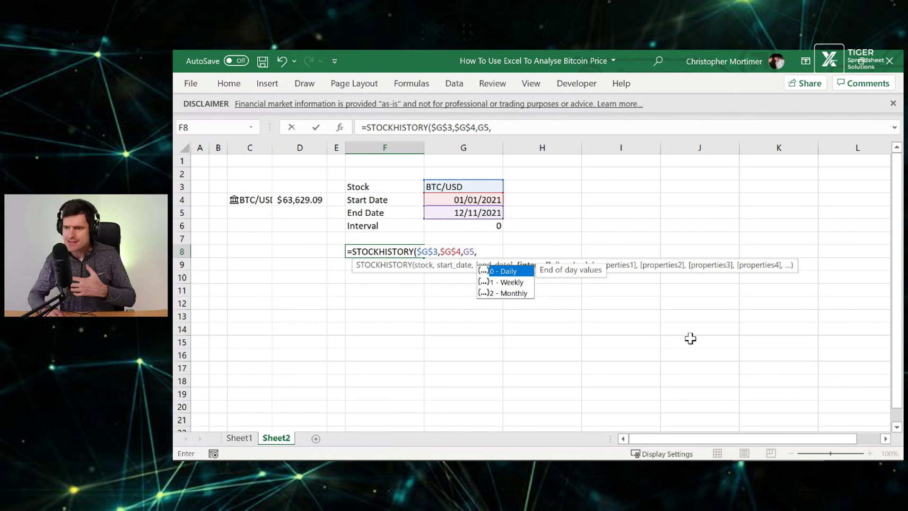
{"action": "left_click", "coordinate": [474, 226]}
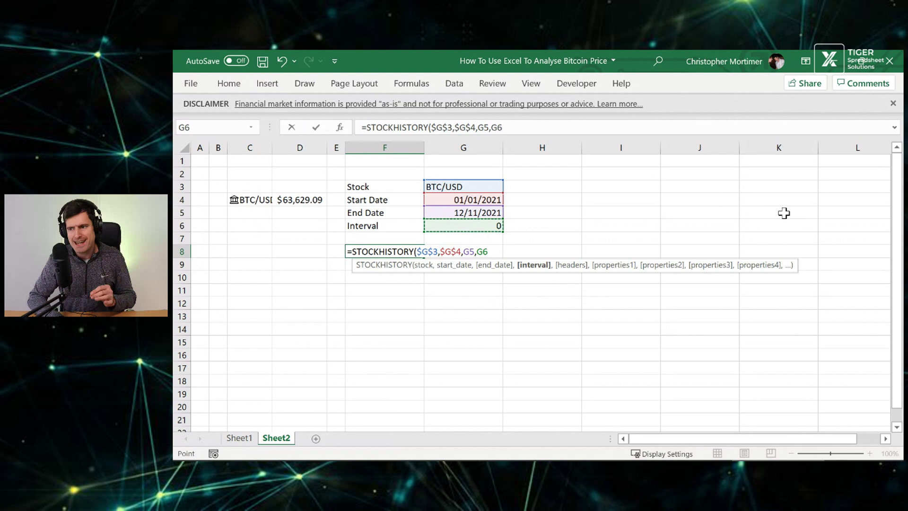
{"action": "type", "text": ","}
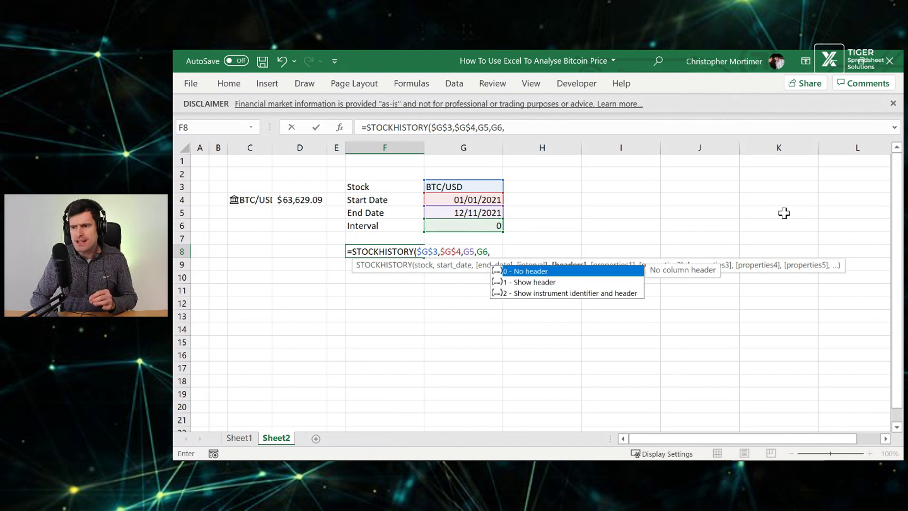
{"action": "type", "text": "1"}
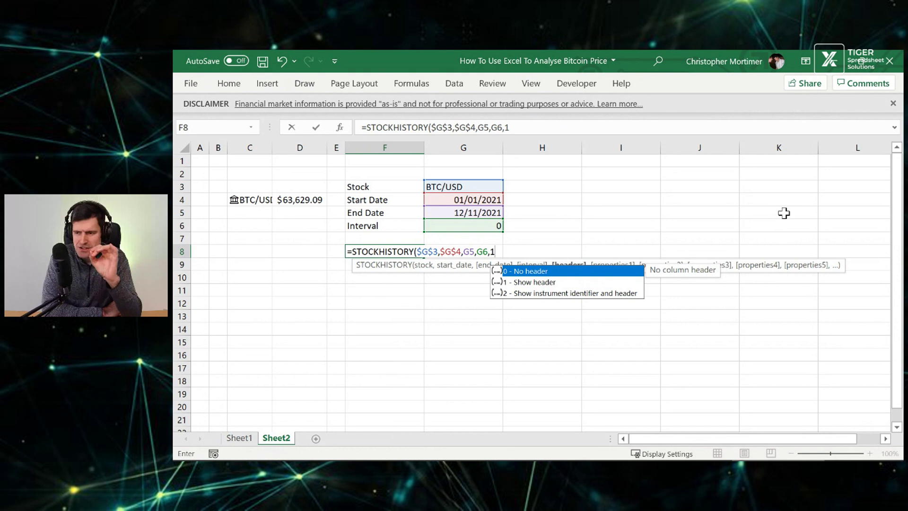
Enter the STOCKHISTORY formula so the Date and Close table spills, and select its top rows.
{"action": "key", "text": "Return"}
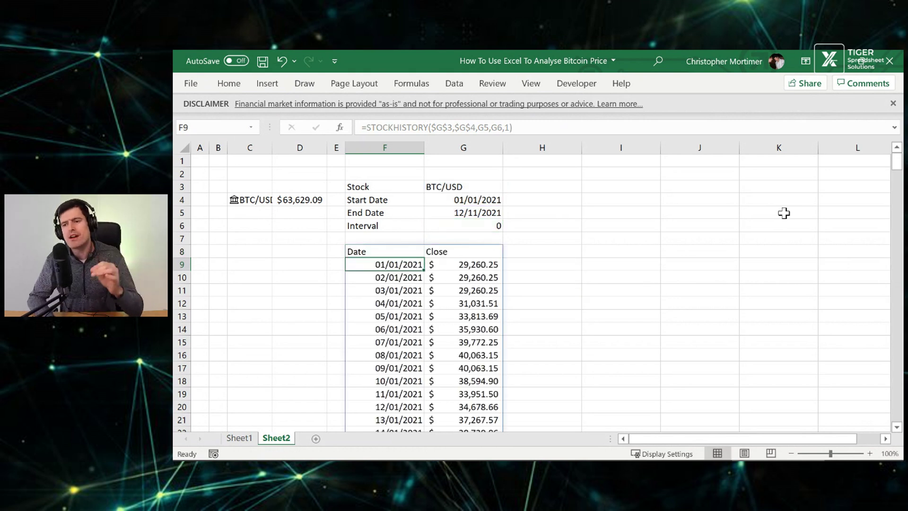
{"action": "key", "text": "Left"}
{"action": "key", "text": "Up"}
{"action": "key", "text": "Right"}
{"action": "key", "text": "shift+Right"}
{"action": "key", "text": "shift+Down"}
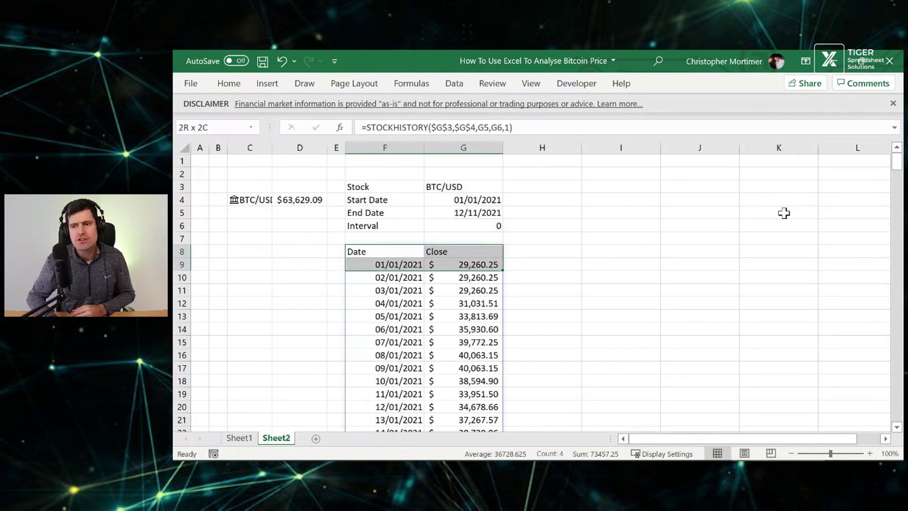
{"action": "key", "text": "shift+Down"}
{"action": "key", "text": "shift+Down"}
{"action": "key", "text": "Down"}
{"action": "key", "text": "Down"}
{"action": "key", "text": "Down"}
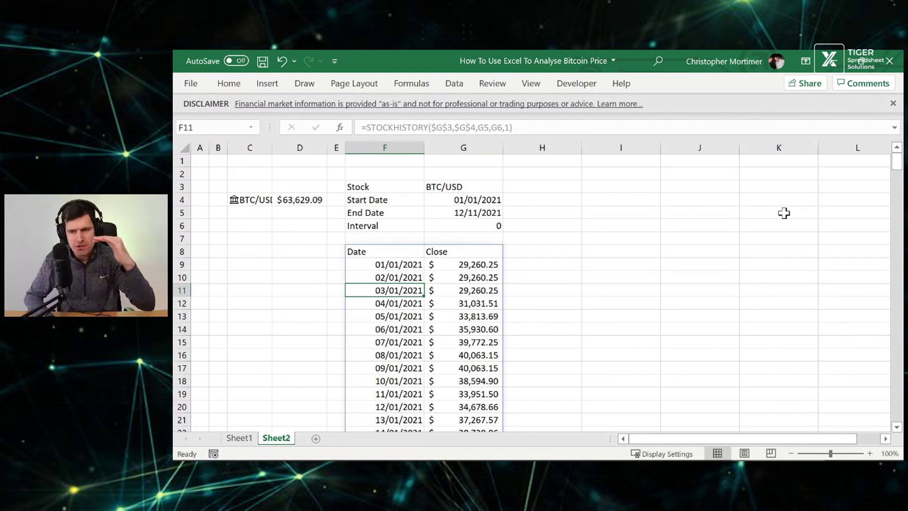
Jump to the table's last row, 11/11/2021, and check its close price.
{"action": "key", "text": "ctrl+Down"}
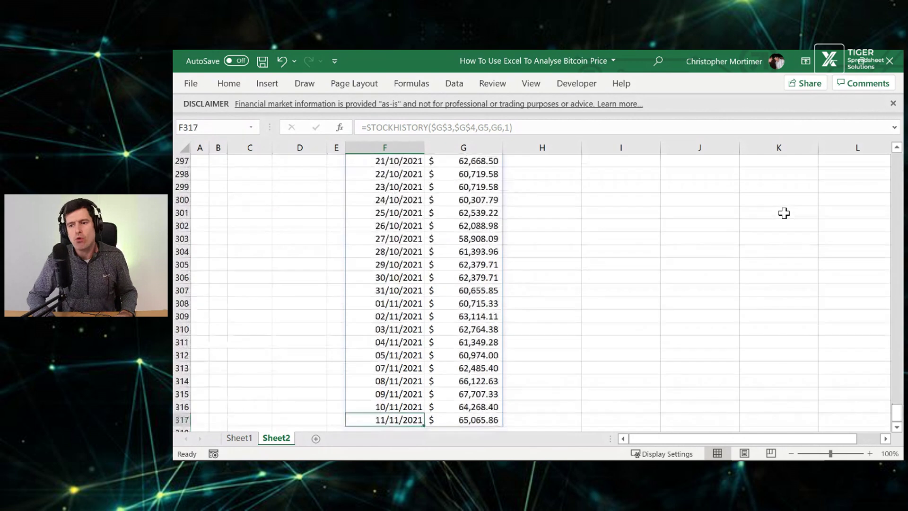
{"action": "key", "text": "Down"}
{"action": "key", "text": "Up"}
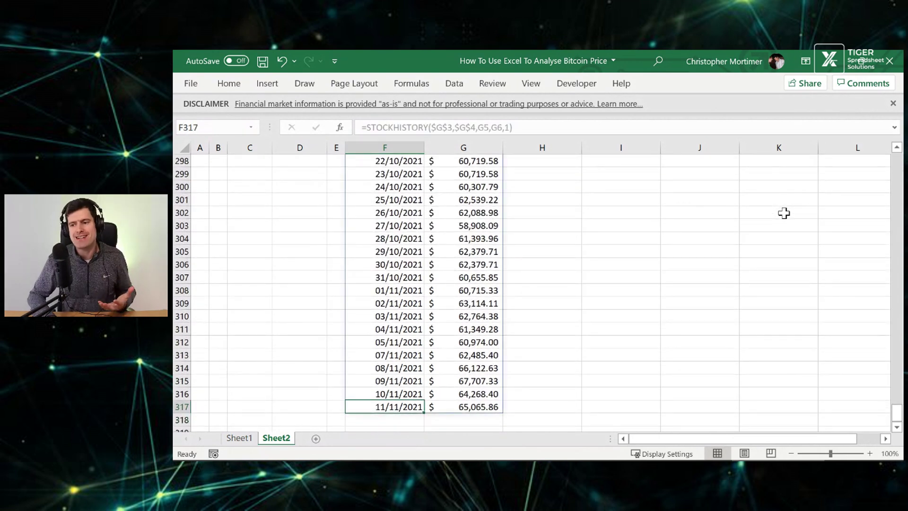
{"action": "key", "text": "Right"}
{"action": "key", "text": "Left"}
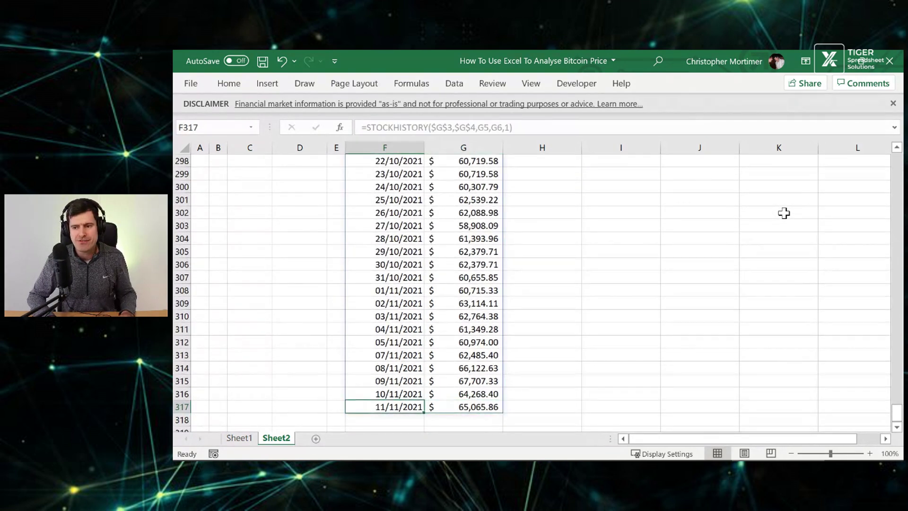
{"action": "key", "text": "ctrl+shift+Up"}
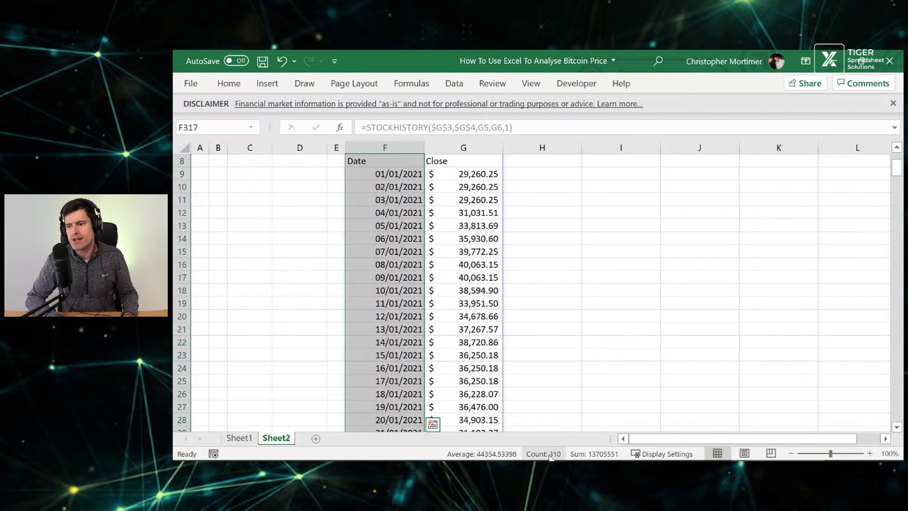
{"action": "left_click", "coordinate": [401, 231]}
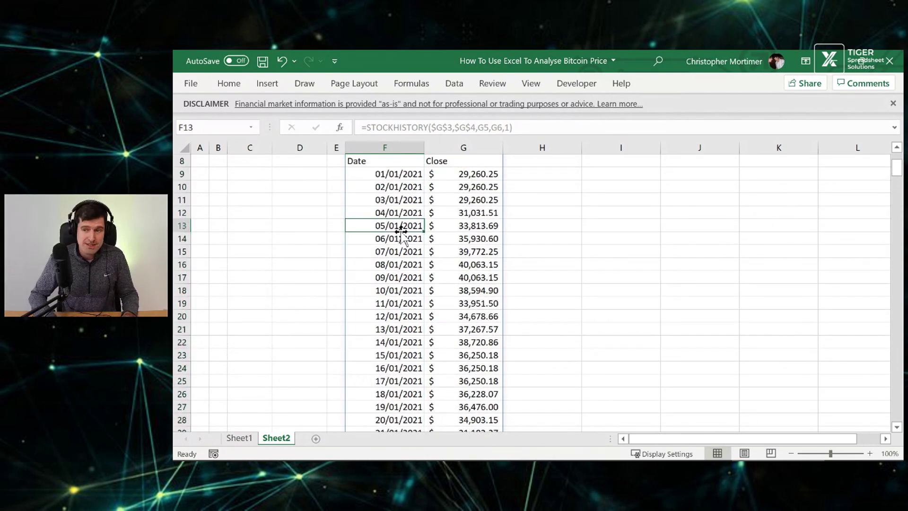
Return to the Close header and switch to the CoinMarketCap Bitcoin chart.
{"action": "key", "text": "Up"}
{"action": "key", "text": "Up"}
{"action": "key", "text": "Up"}
{"action": "key", "text": "Up"}
{"action": "key", "text": "Up"}
{"action": "key", "text": "Up"}
{"action": "key", "text": "Up"}
{"action": "key", "text": "Up"}
{"action": "key", "text": "Up"}
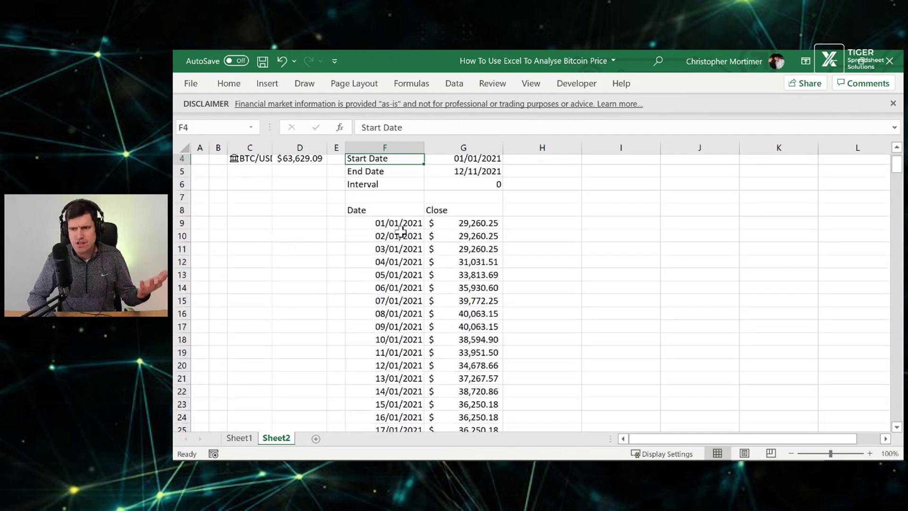
{"action": "key", "text": "Up"}
{"action": "key", "text": "Up"}
{"action": "key", "text": "Up"}
{"action": "key", "text": "Down"}
{"action": "key", "text": "Down"}
{"action": "key", "text": "Down"}
{"action": "key", "text": "Down"}
{"action": "key", "text": "Down"}
{"action": "key", "text": "Down"}
{"action": "key", "text": "Down"}
{"action": "key", "text": "Down"}
{"action": "key", "text": "Right"}
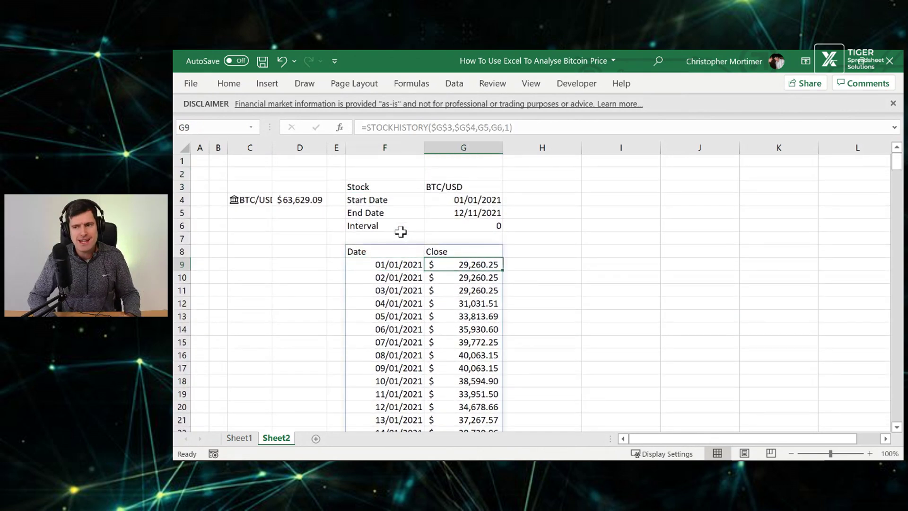
{"action": "key", "text": "Up"}
{"action": "key", "text": "alt+Tab"}
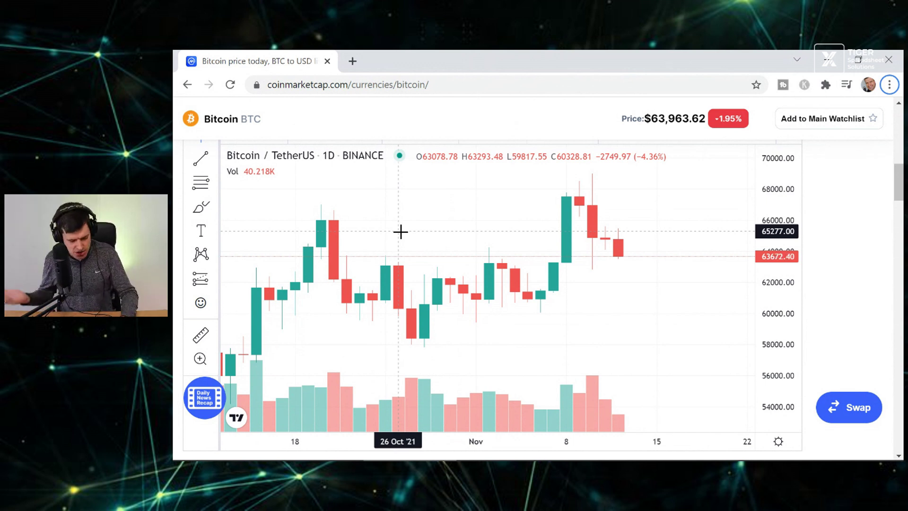
Switch from Chrome back to the Excel workbook.
{"action": "key", "text": "alt+Tab"}
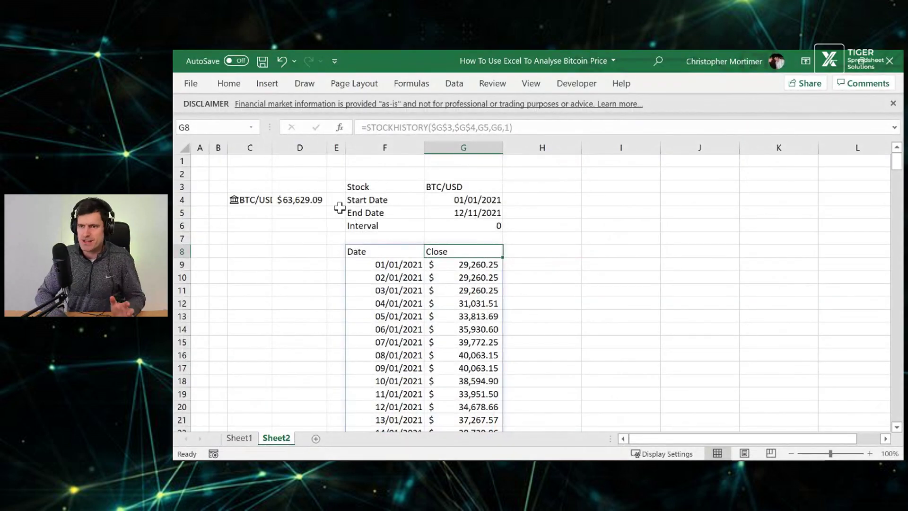
{"action": "left_click", "coordinate": [339, 210]}
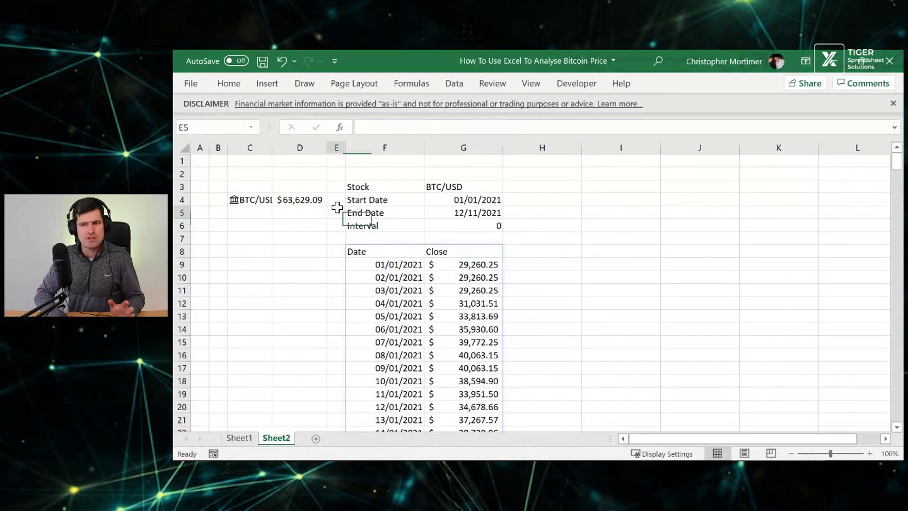
{"action": "left_click", "coordinate": [266, 83]}
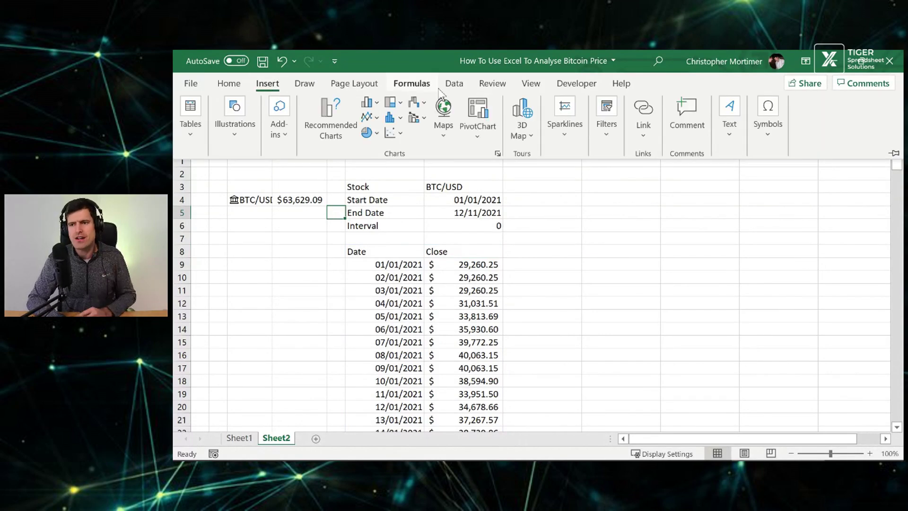
{"action": "left_click", "coordinate": [425, 104]}
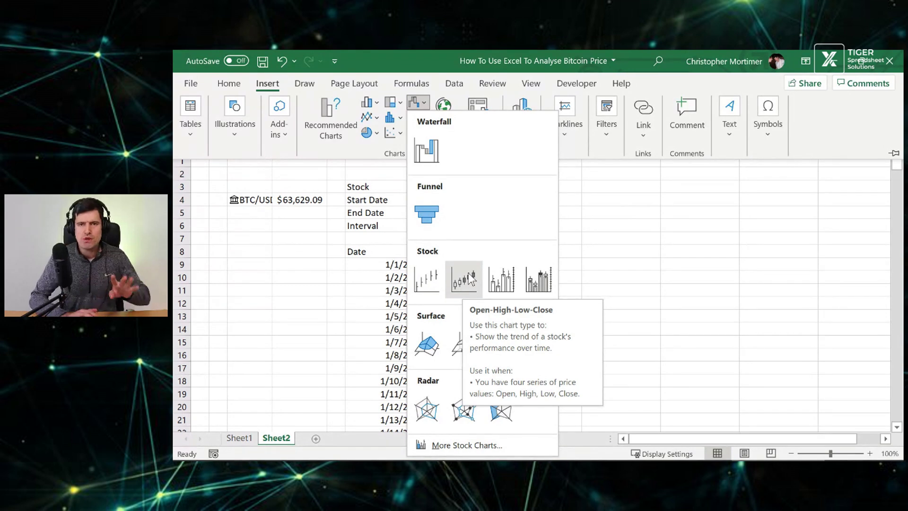
{"action": "left_click", "coordinate": [393, 267]}
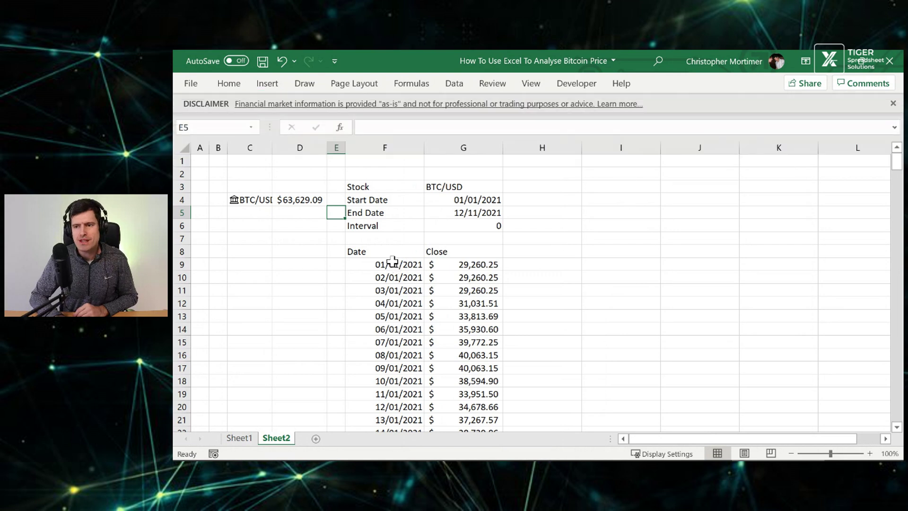
Try filling the formula across the F8:H8 headers with Ctrl+R, then undo it.
{"action": "left_click", "coordinate": [392, 261]}
{"action": "key", "text": "Right"}
{"action": "key", "text": "Up"}
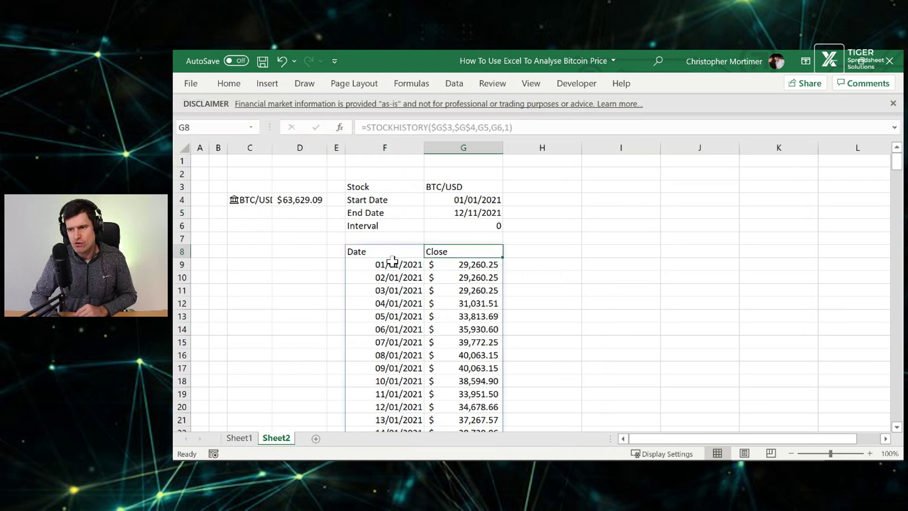
{"action": "key", "text": "shift+Right"}
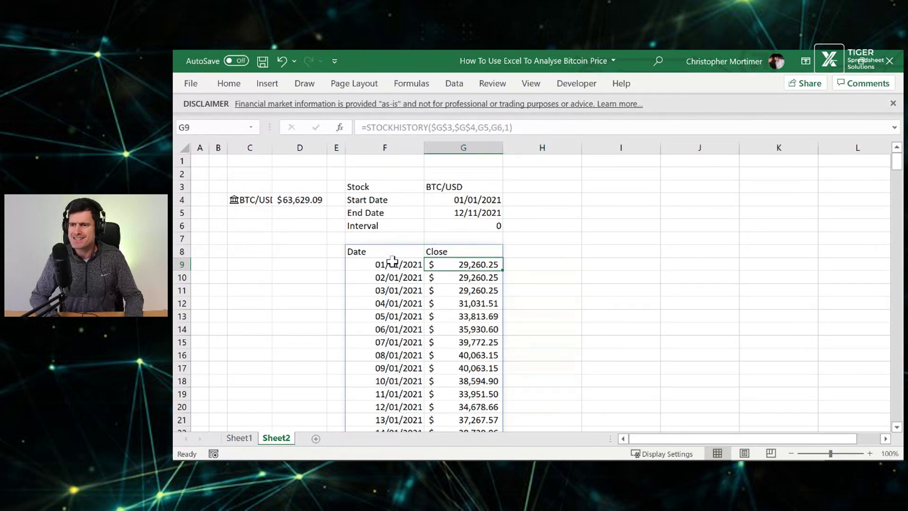
{"action": "key", "text": "Left"}
{"action": "key", "text": "shift+Right"}
{"action": "key", "text": "shift+Right"}
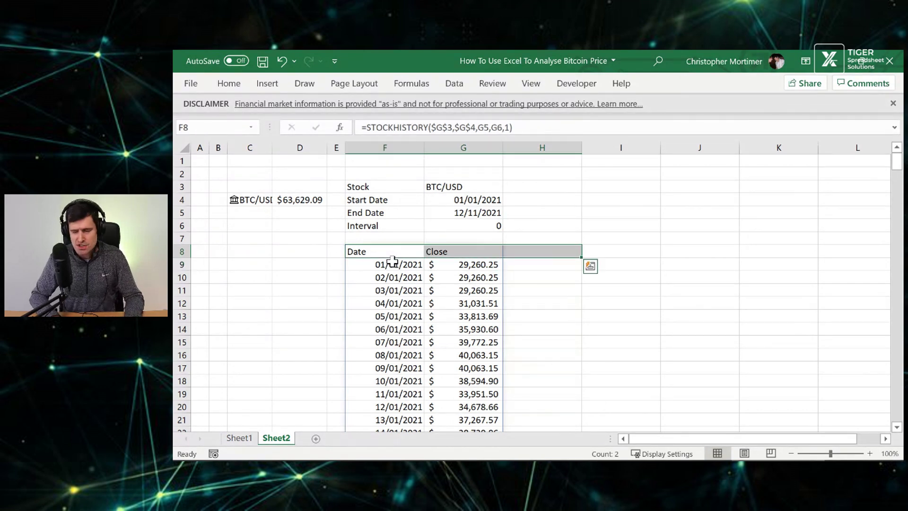
{"action": "key", "text": "ctrl+r"}
{"action": "key", "text": "ctrl+z"}
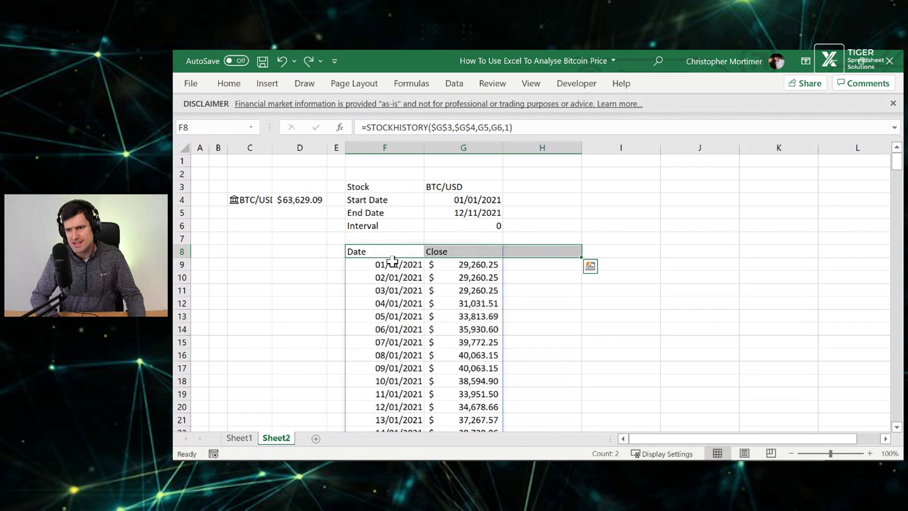
{"action": "key", "text": "Left"}
{"action": "key", "text": "Right"}
Paste the STOCKHISTORY formula into H8 and add property 2 so it returns Open prices.
{"action": "left_click", "coordinate": [522, 129]}
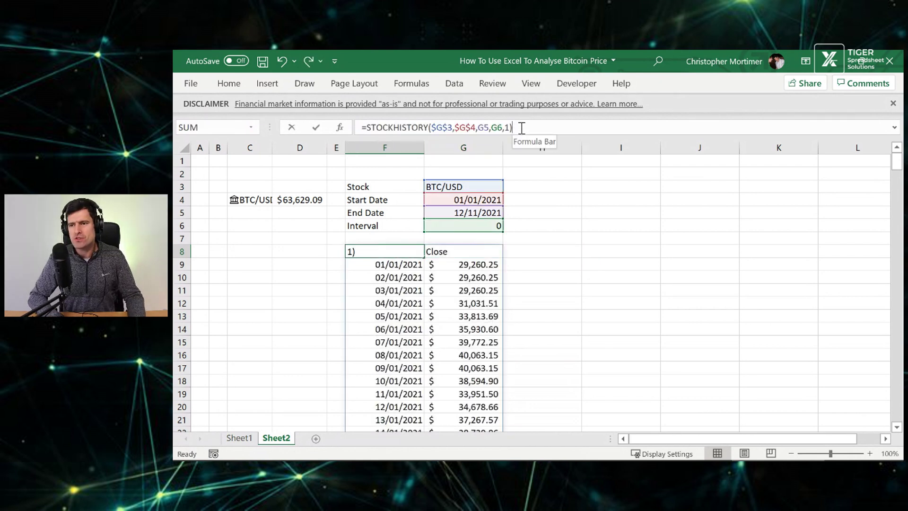
{"action": "key", "text": "shift+Home"}
{"action": "key", "text": "ctrl+c"}
{"action": "key", "text": "Escape"}
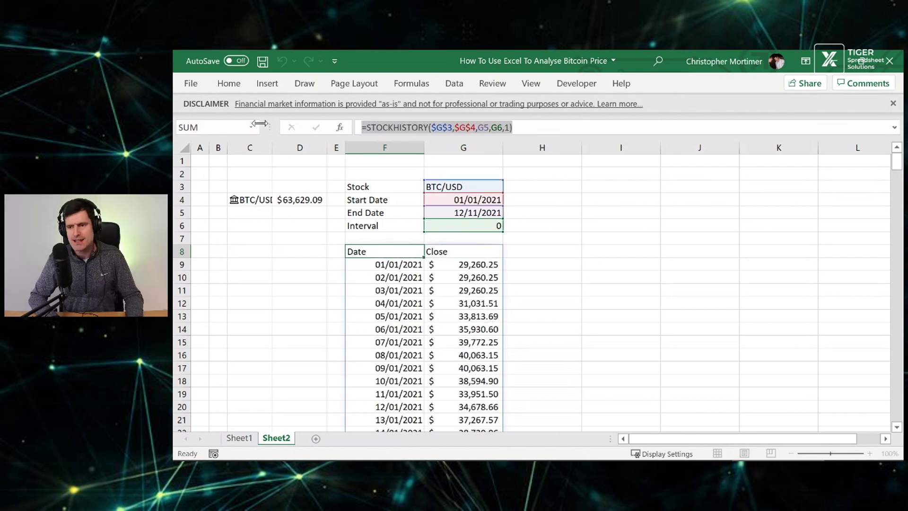
{"action": "key", "text": "Right"}
{"action": "key", "text": "Right"}
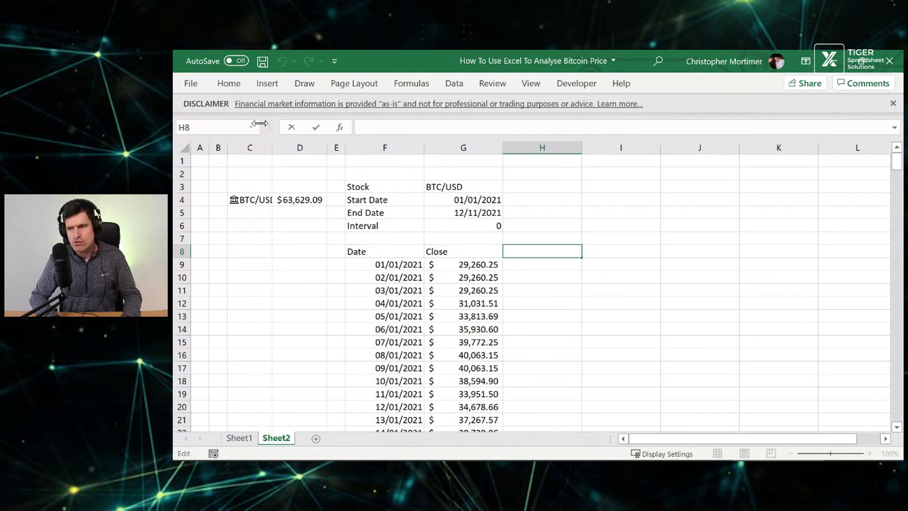
{"action": "key", "text": "ctrl+v"}
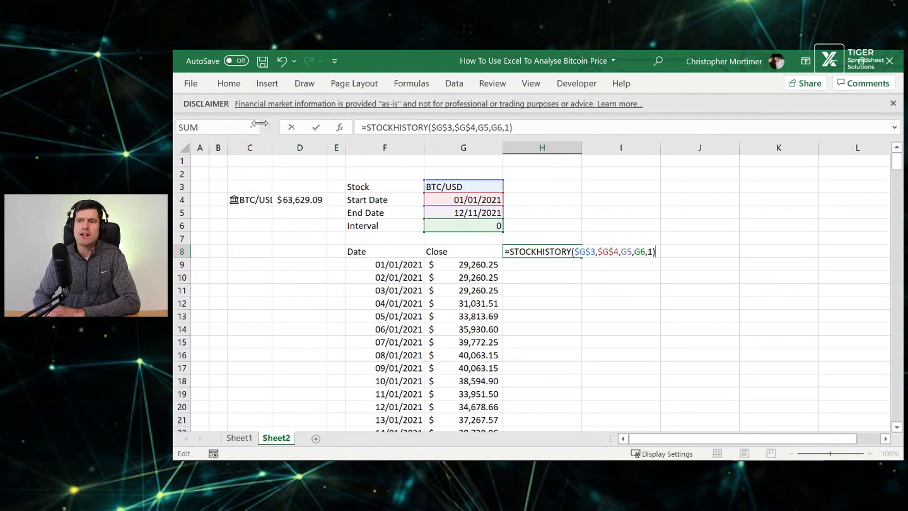
{"action": "key", "text": "Return"}
{"action": "key", "text": "Up"}
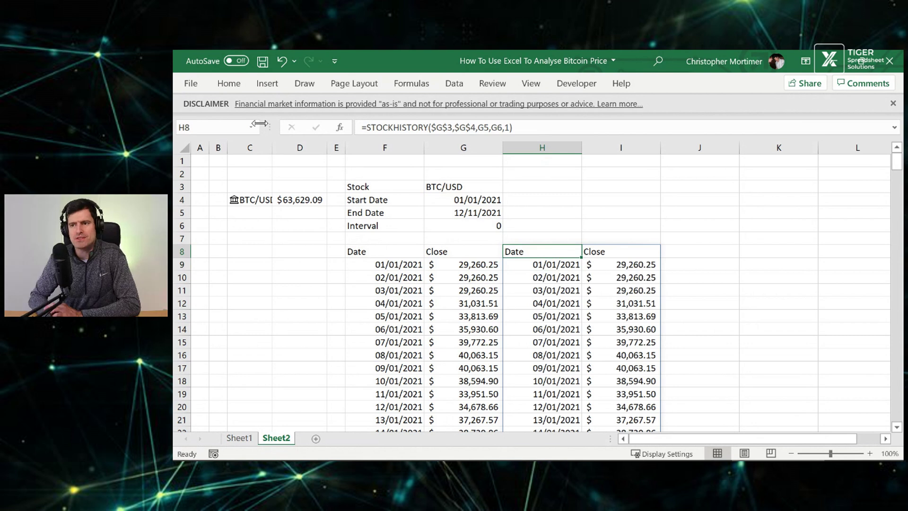
{"action": "left_click", "coordinate": [502, 127]}
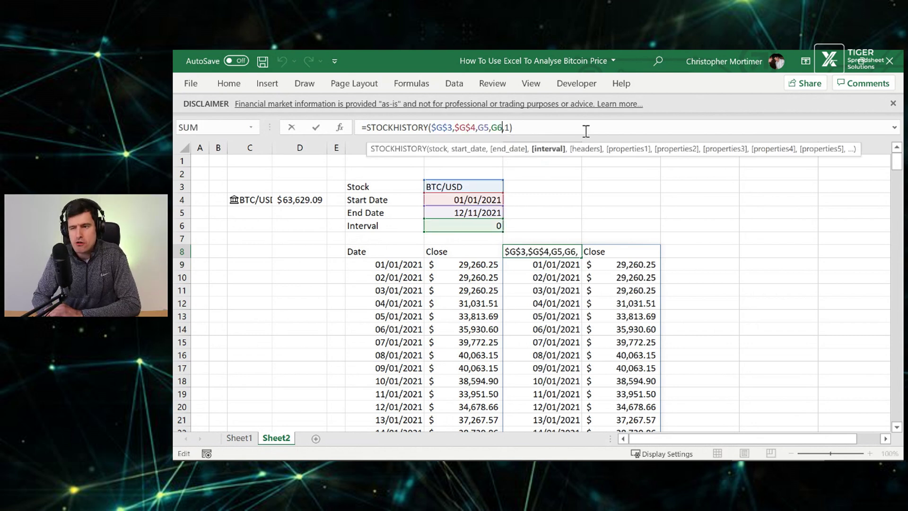
{"action": "key", "text": "Right"}
{"action": "key", "text": "Right"}
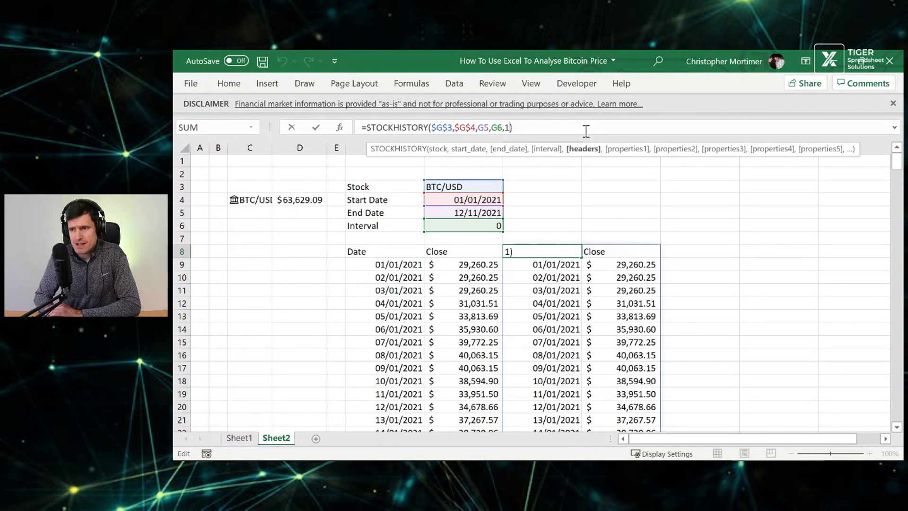
{"action": "type", "text": ","}
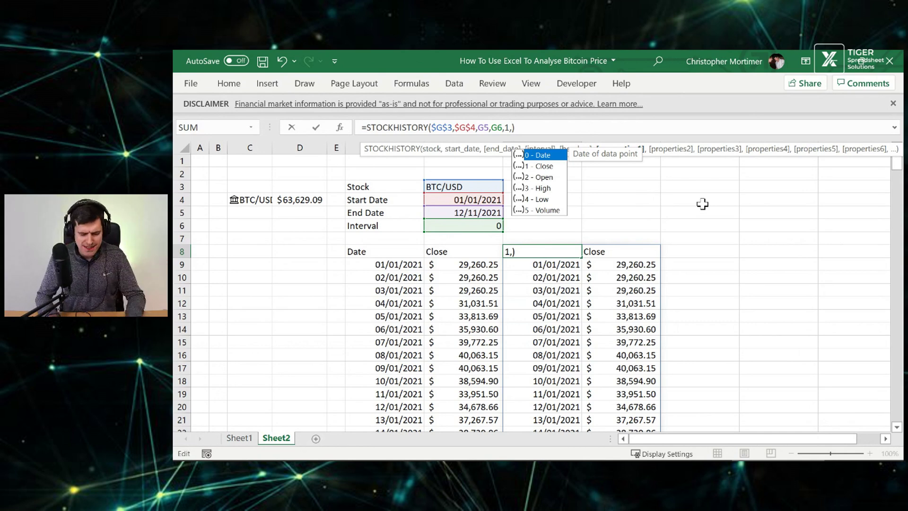
{"action": "type", "text": "2"}
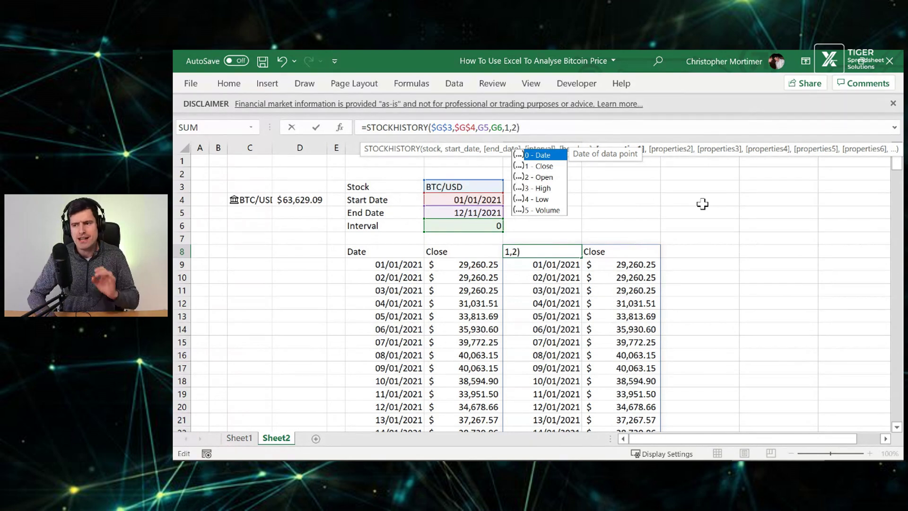
{"action": "key", "text": "Return"}
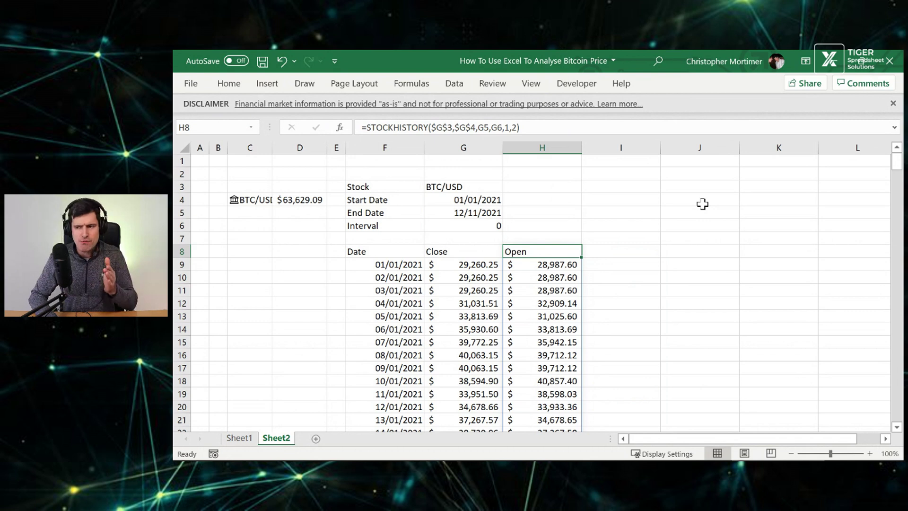
Fill the Open formula into I8 and inspect the resulting #VALUE! error.
{"action": "key", "text": "shift+Right"}
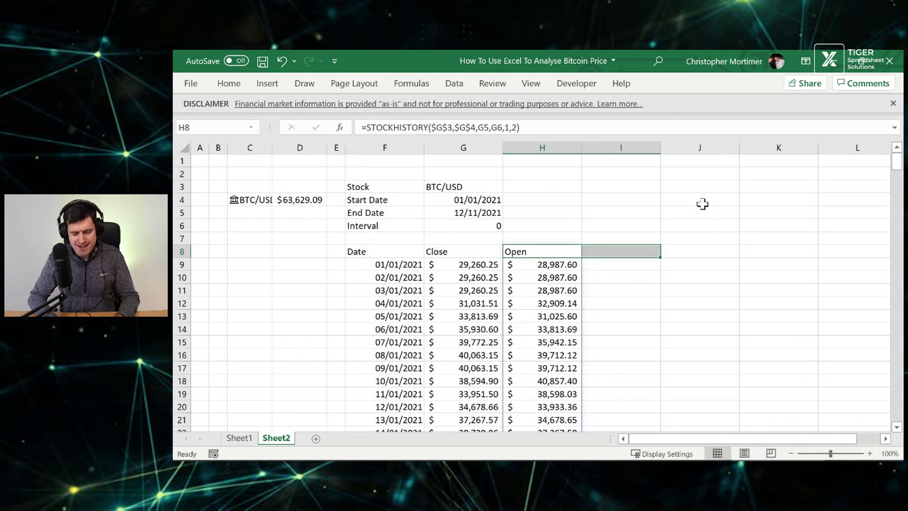
{"action": "key", "text": "ctrl+r"}
{"action": "key", "text": "Right"}
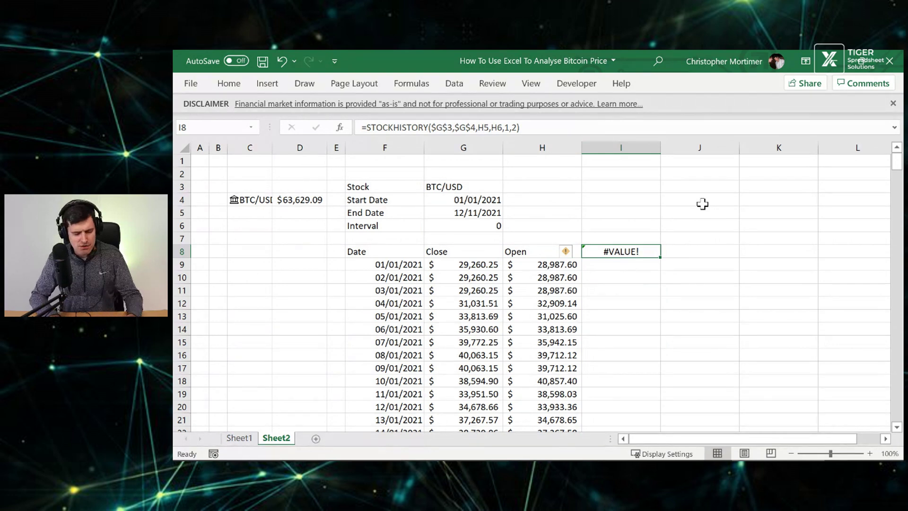
{"action": "key", "text": "F2"}
{"action": "key", "text": "Escape"}
{"action": "key", "text": "Left"}
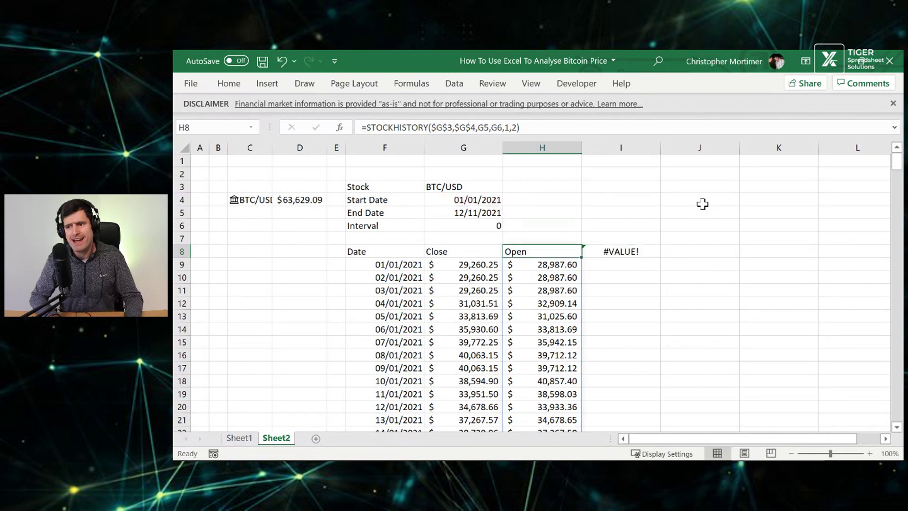
{"action": "key", "text": "Down"}
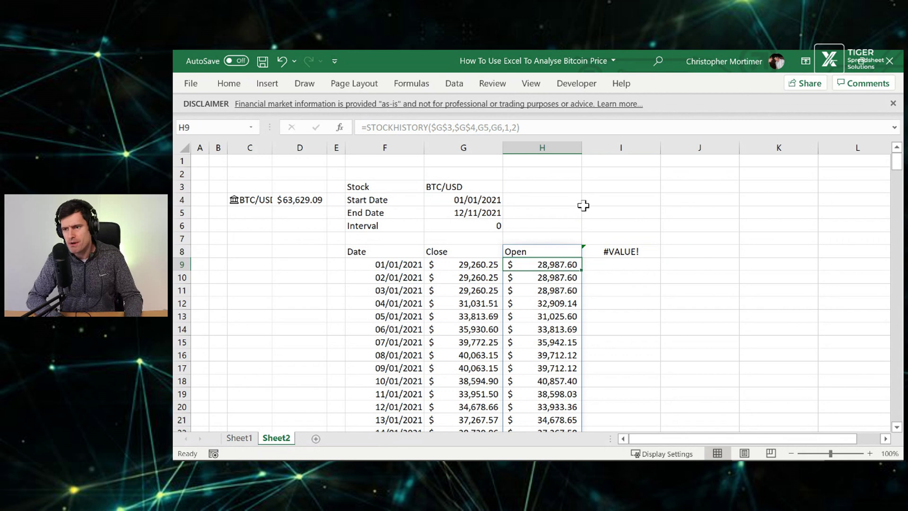
{"action": "key", "text": "Up"}
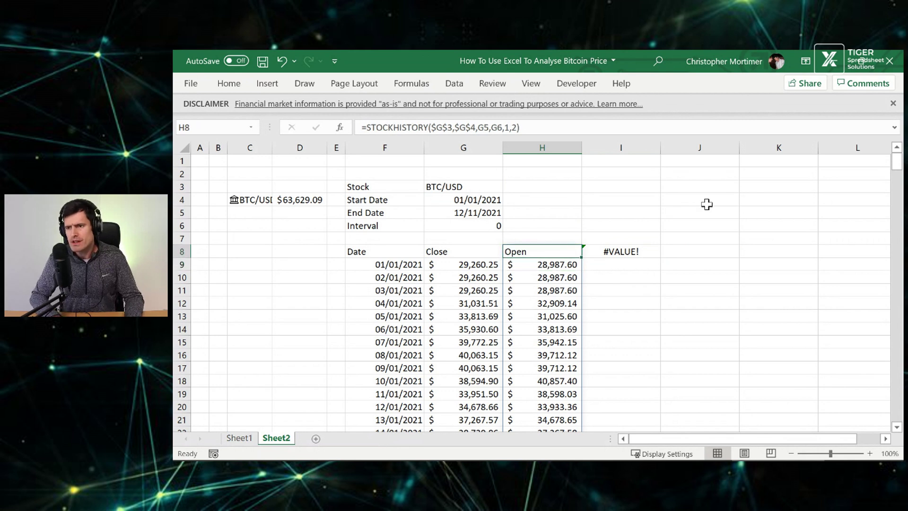
Make H8's G5 and G6 references absolute and refill the formula into column I.
{"action": "left_click", "coordinate": [483, 128]}
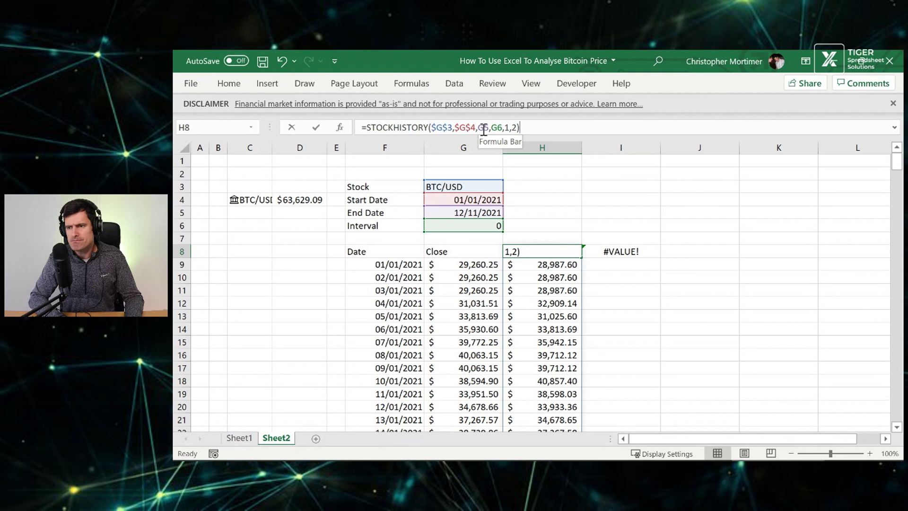
{"action": "key", "text": "F4"}
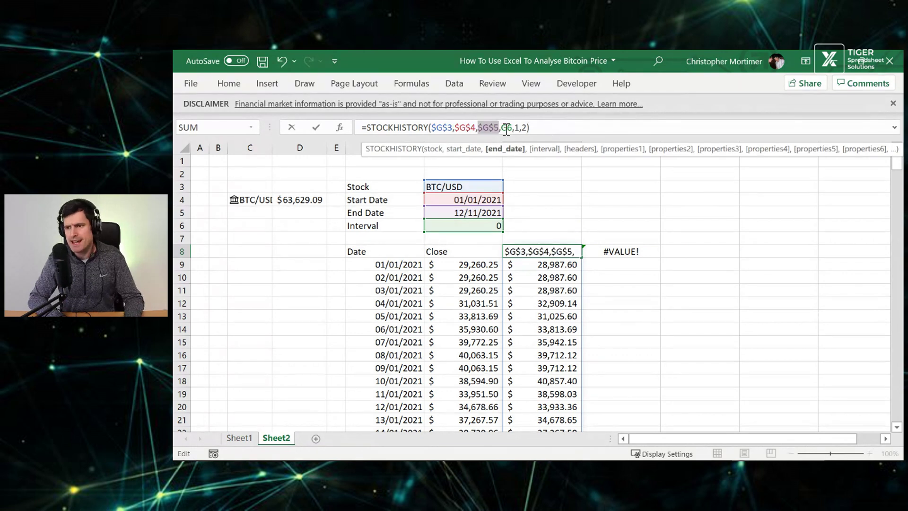
{"action": "left_click", "coordinate": [508, 127]}
{"action": "key", "text": "F4"}
{"action": "key", "text": "ctrl+Return"}
{"action": "key", "text": "shift+Right"}
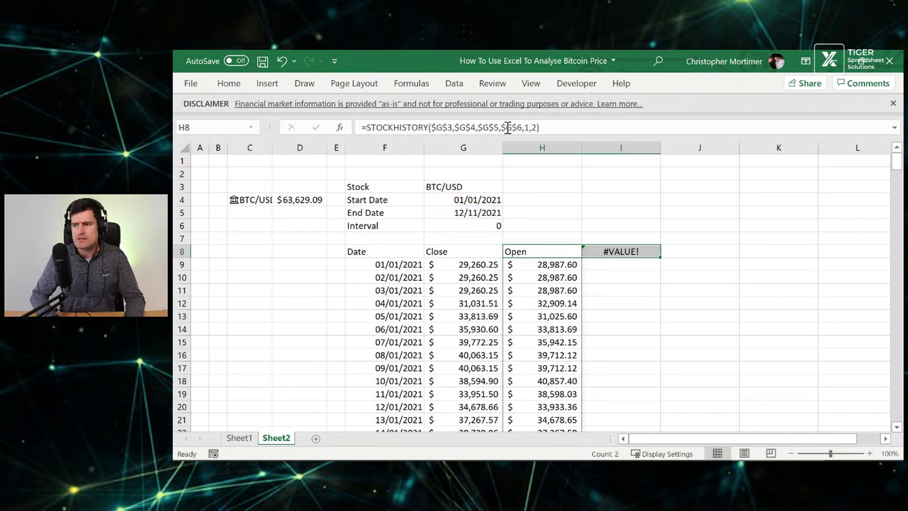
{"action": "key", "text": "ctrl+r"}
{"action": "key", "text": "Left"}
{"action": "key", "text": "Right"}
{"action": "key", "text": "Right"}
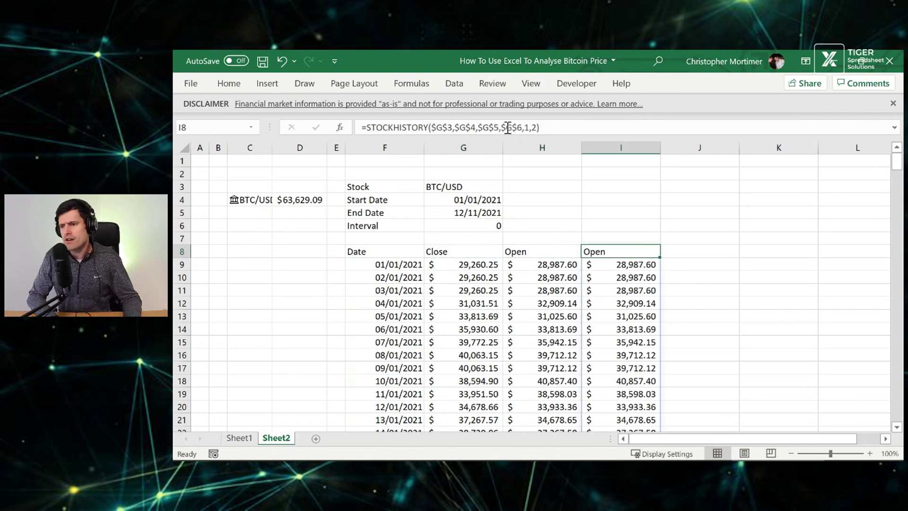
Preview the Insert tab's stock chart types without inserting one.
{"action": "left_click", "coordinate": [267, 83]}
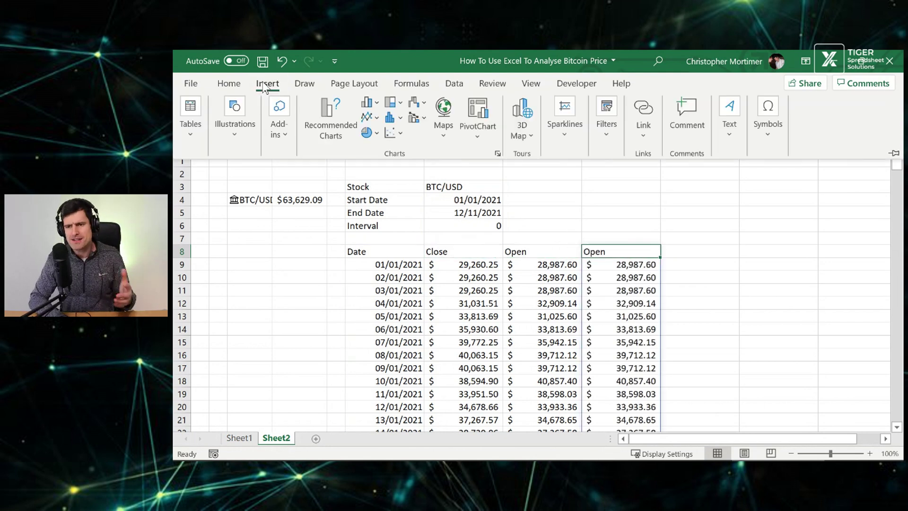
{"action": "left_click", "coordinate": [416, 103]}
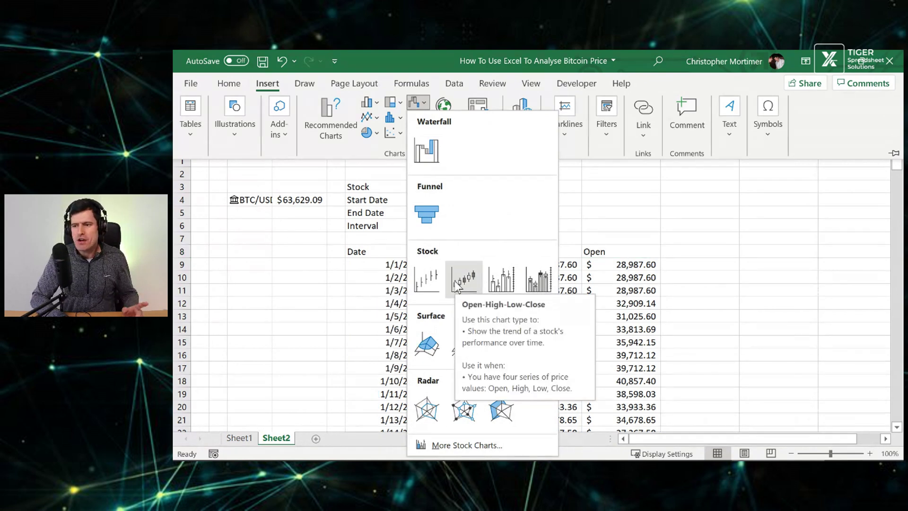
{"action": "left_click", "coordinate": [640, 249]}
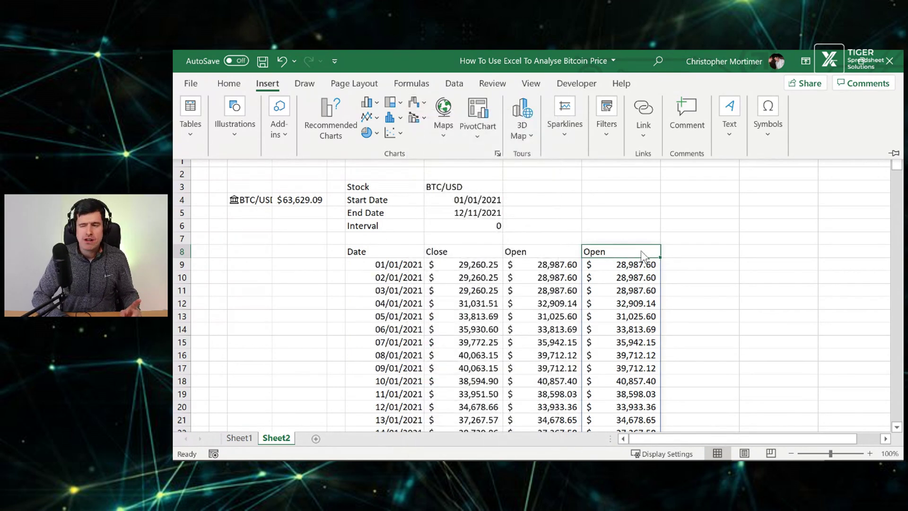
Change I8's last STOCKHISTORY property to 3 so column I shows High prices.
{"action": "key", "text": "Escape"}
{"action": "key", "text": "F2"}
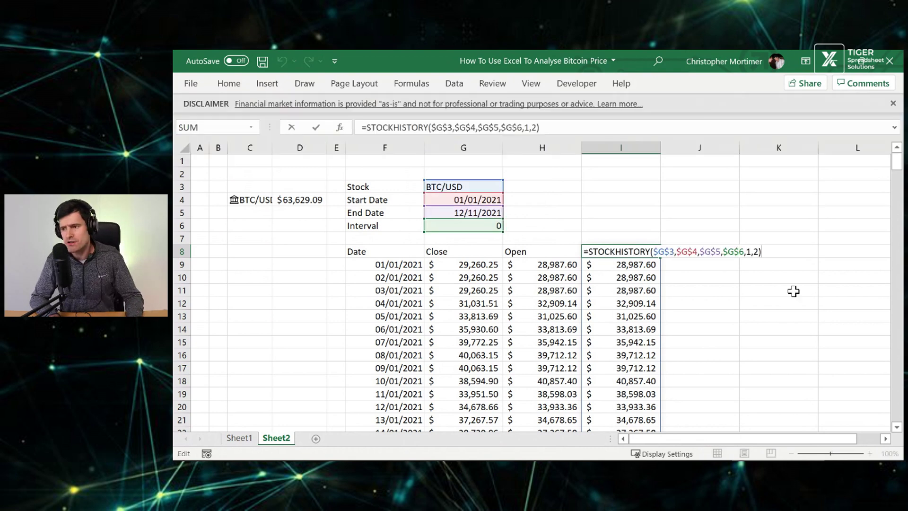
{"action": "left_click", "coordinate": [752, 250]}
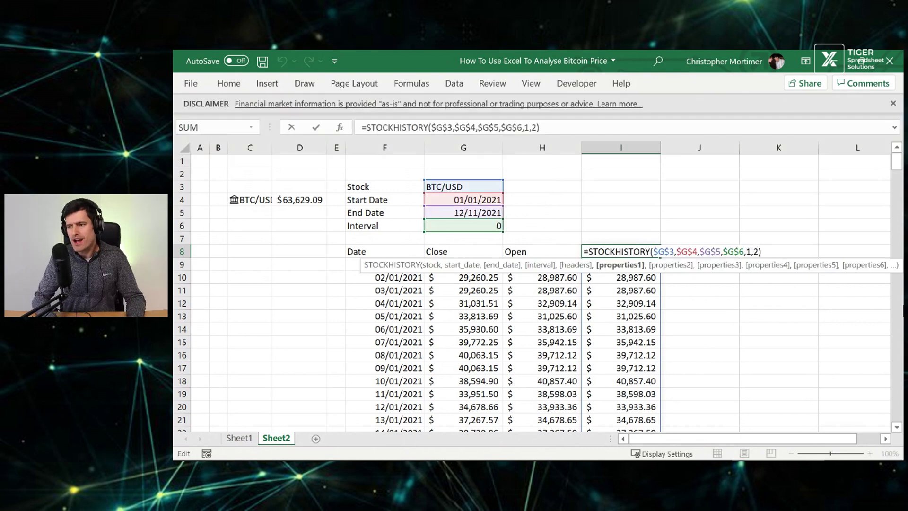
{"action": "key", "text": "Delete"}
{"action": "type", "text": "1"}
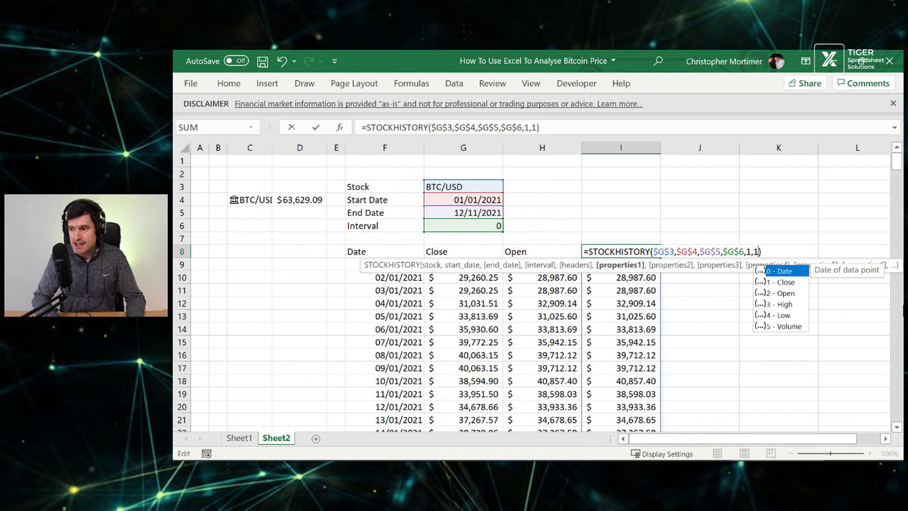
{"action": "key", "text": "BackSpace"}
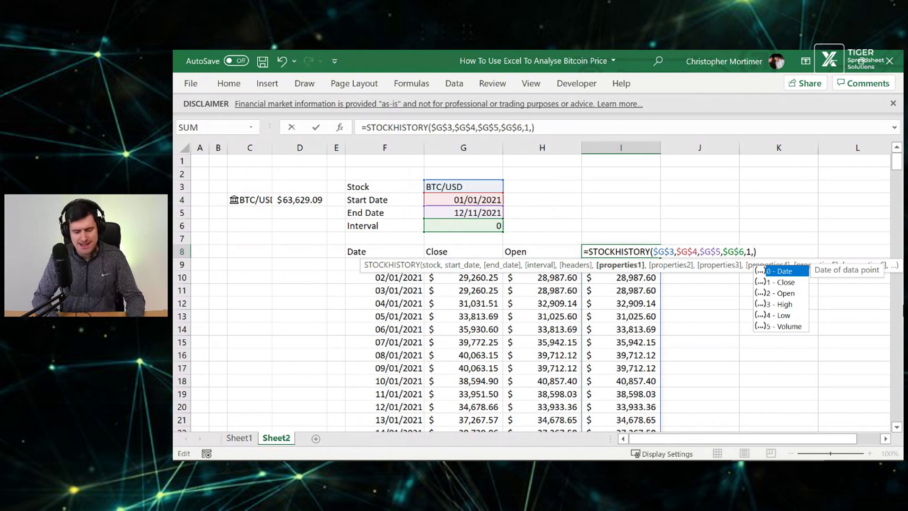
{"action": "type", "text": "3"}
{"action": "key", "text": "Return"}
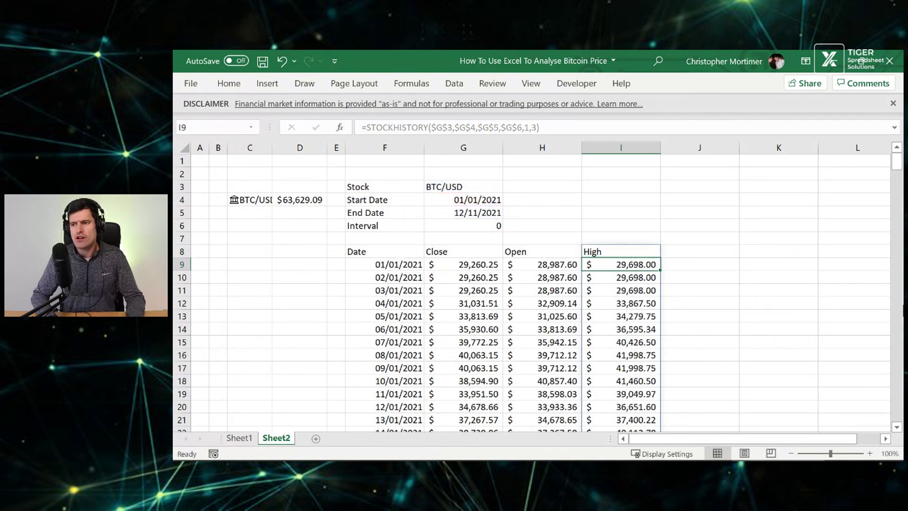
Copy the High formula into J8 and clear its property number for replacement.
{"action": "left_click_drag", "start_coordinate": [542, 265], "coordinate": [621, 265]}
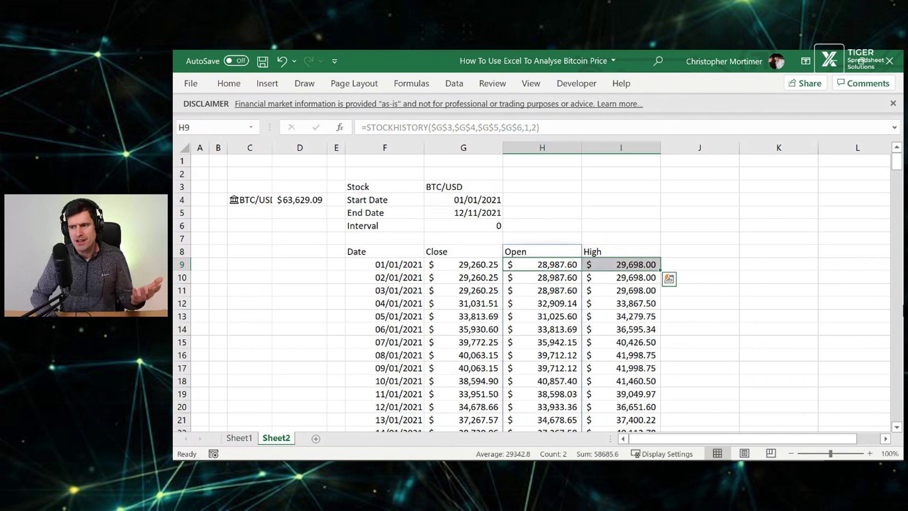
{"action": "left_click", "coordinate": [620, 251]}
{"action": "key", "text": "shift+Right"}
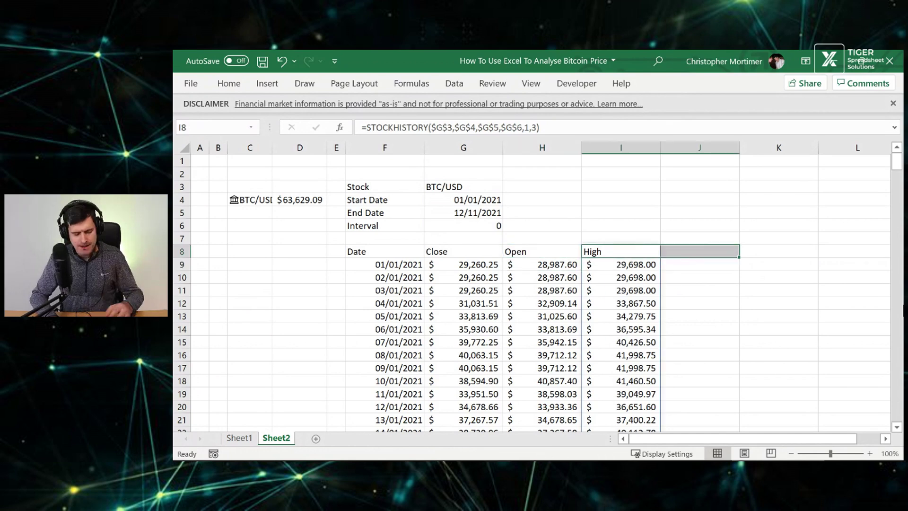
{"action": "key", "text": "ctrl+r"}
{"action": "key", "text": "Right"}
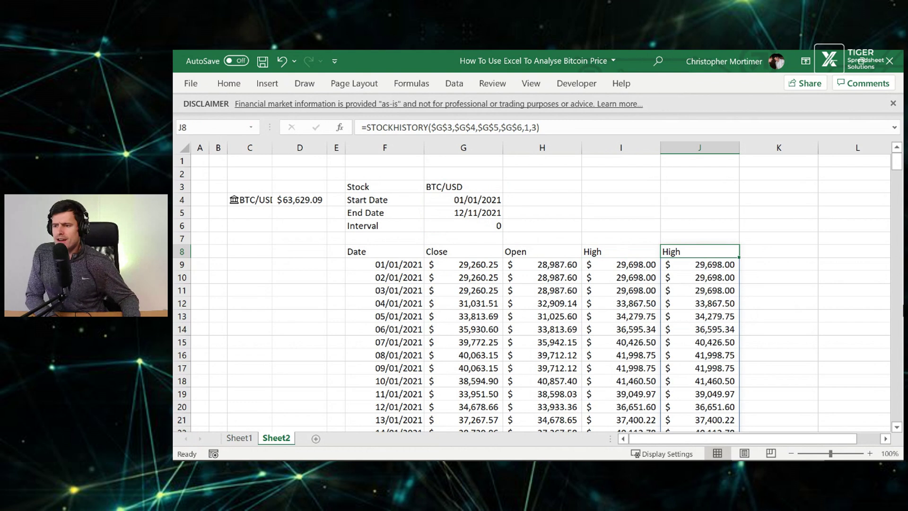
{"action": "key", "text": "F2"}
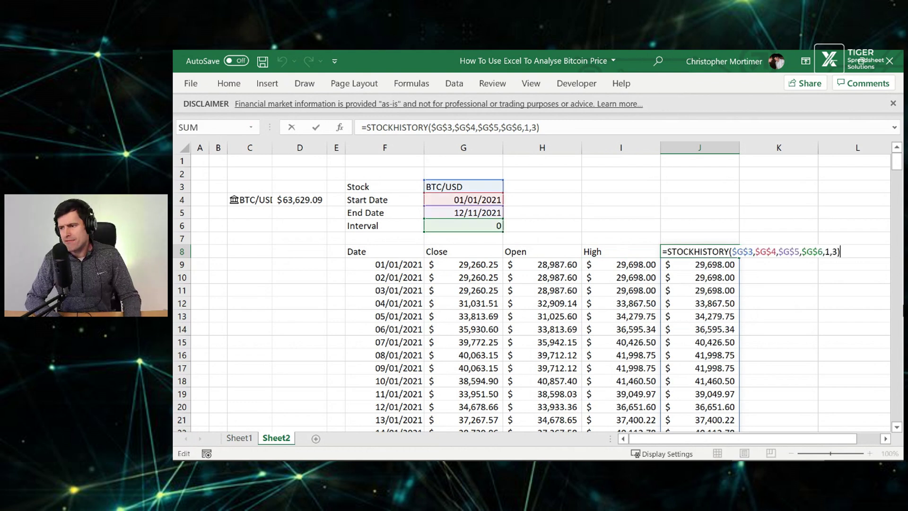
{"action": "key", "text": "Left"}
{"action": "key", "text": "BackSpace"}
{"action": "type", "text": "2"}
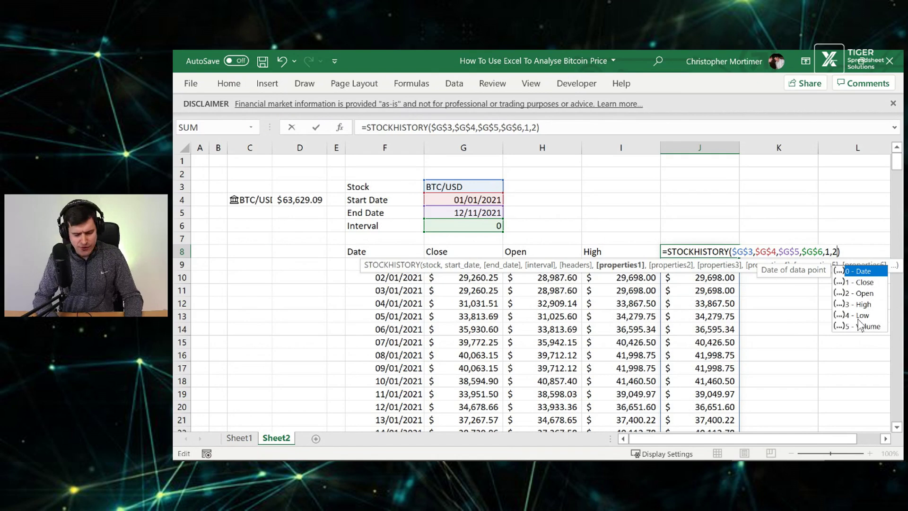
{"action": "key", "text": "BackSpace"}
Set J8's property to 4 so column J shows Low prices, then check neighbouring columns.
{"action": "type", "text": "4"}
{"action": "key", "text": "ctrl+Return"}
{"action": "key", "text": "Left"}
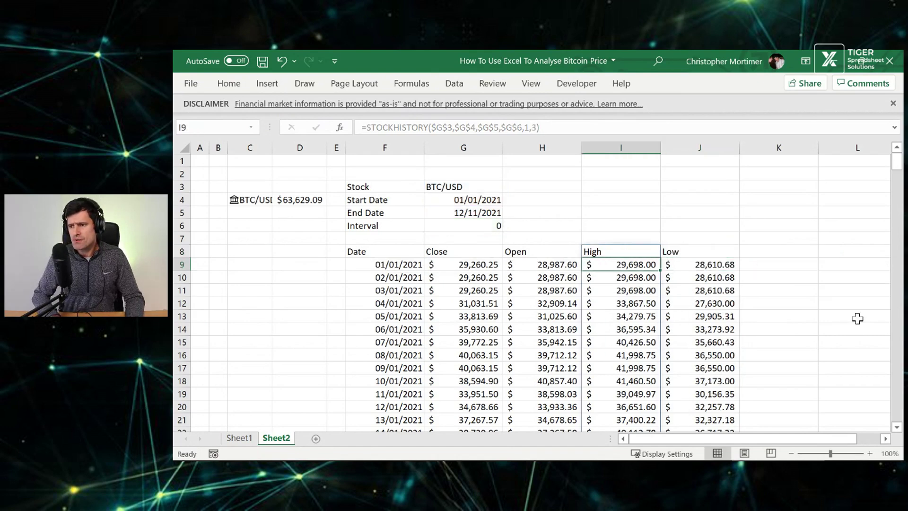
{"action": "key", "text": "Left"}
{"action": "key", "text": "Right"}
{"action": "key", "text": "Right"}
{"action": "key", "text": "Down"}
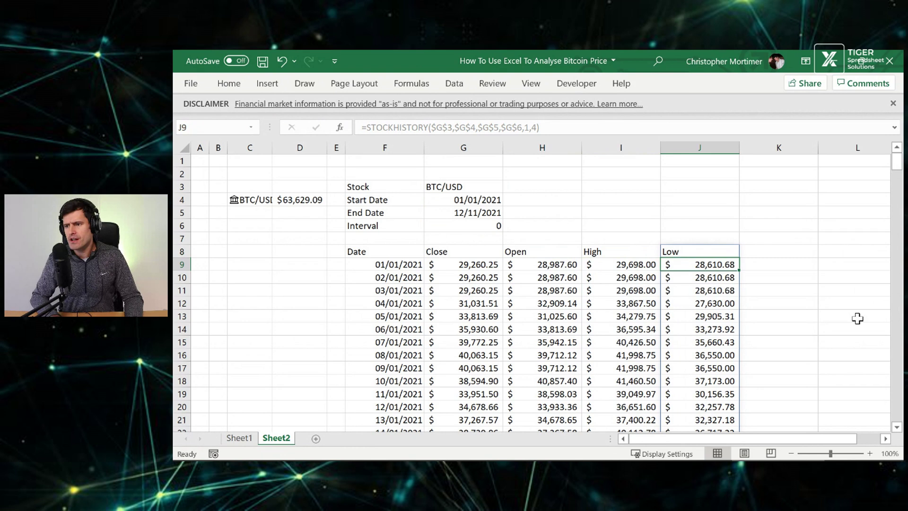
{"action": "key", "text": "Left"}
{"action": "key", "text": "Left"}
{"action": "key", "text": "Right"}
{"action": "key", "text": "Right"}
{"action": "key", "text": "Left"}
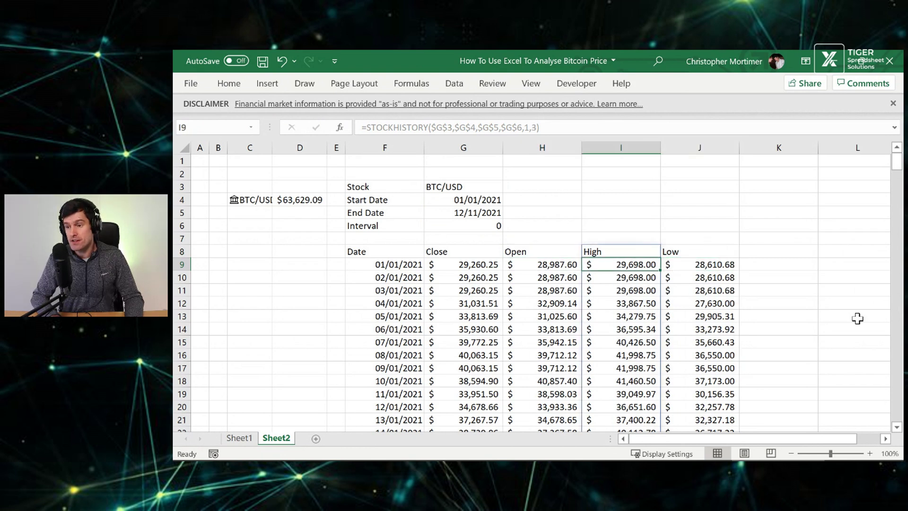
{"action": "key", "text": "Left"}
{"action": "key", "text": "Up"}
{"action": "key", "text": "Right"}
{"action": "key", "text": "Right"}
Copy the Low formula into K8 and change its property to 1 for Close prices.
{"action": "key", "text": "shift+Right"}
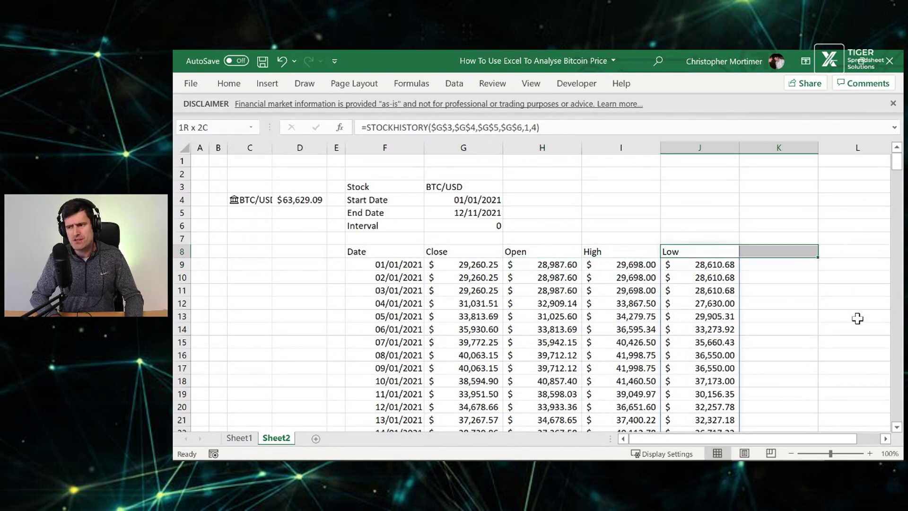
{"action": "key", "text": "ctrl+r"}
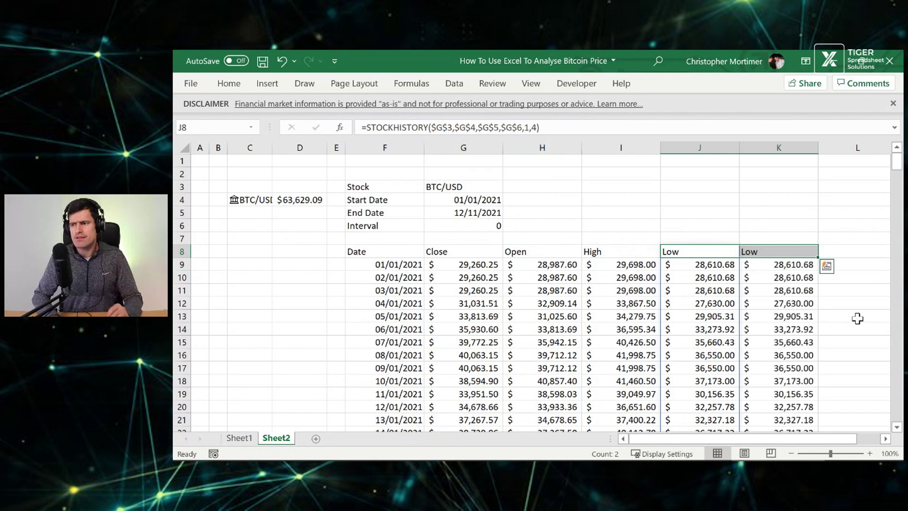
{"action": "key", "text": "Right"}
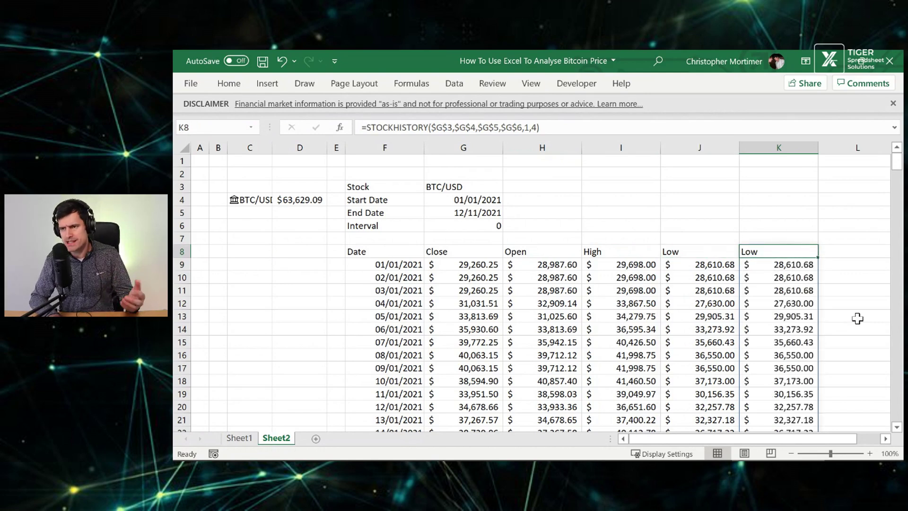
{"action": "key", "text": "F2"}
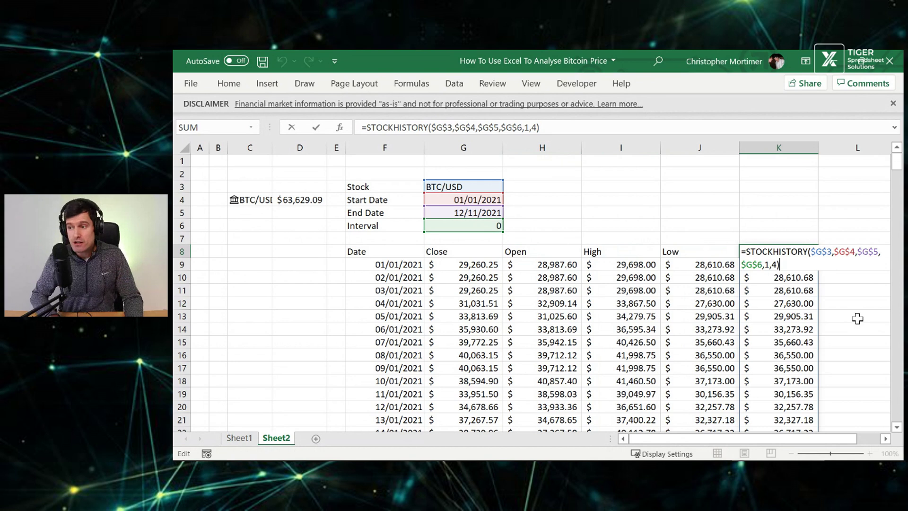
{"action": "key", "text": "Left"}
{"action": "key", "text": "BackSpace"}
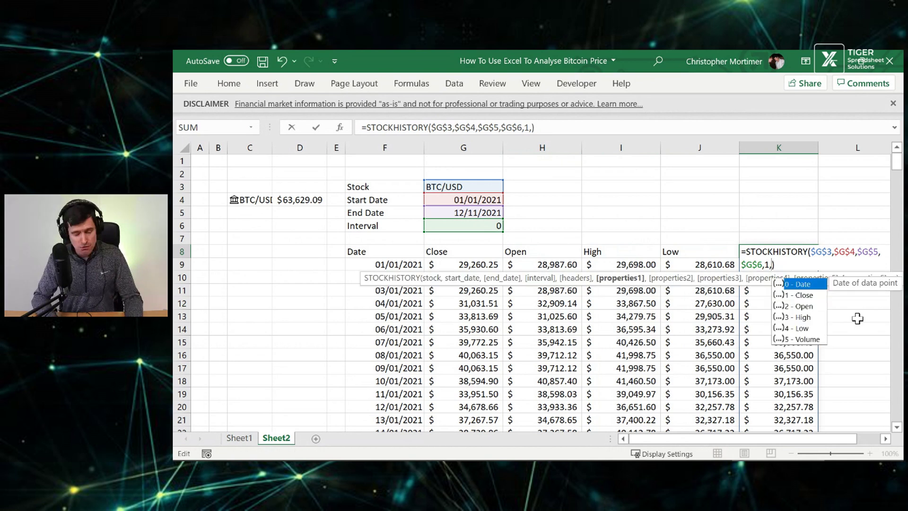
{"action": "type", "text": "1"}
{"action": "key", "text": "Return"}
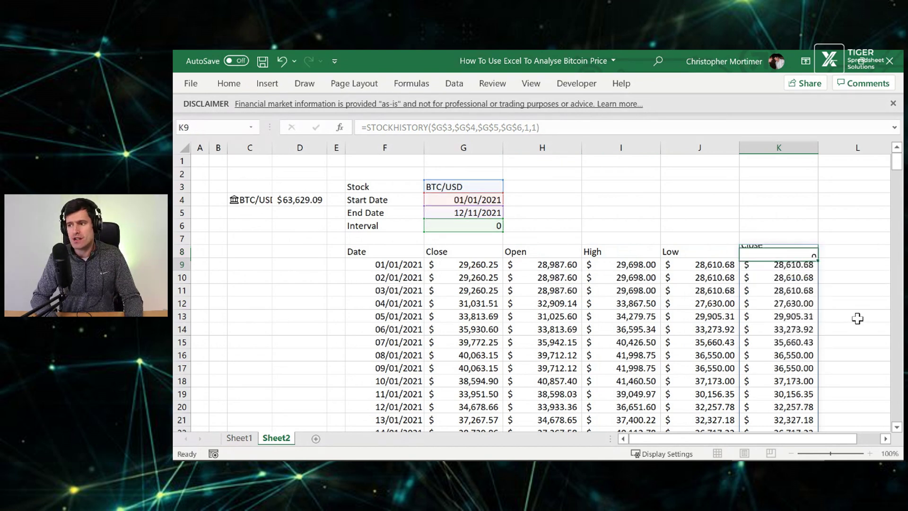
Preview the Open-to-Close range H8:K by extending a selection down the price rows.
{"action": "key", "text": "Up"}
{"action": "key", "text": "Left"}
{"action": "key", "text": "Left"}
{"action": "key", "text": "Left"}
{"action": "key", "text": "shift+Right"}
{"action": "key", "text": "shift+Right"}
{"action": "key", "text": "shift+Right"}
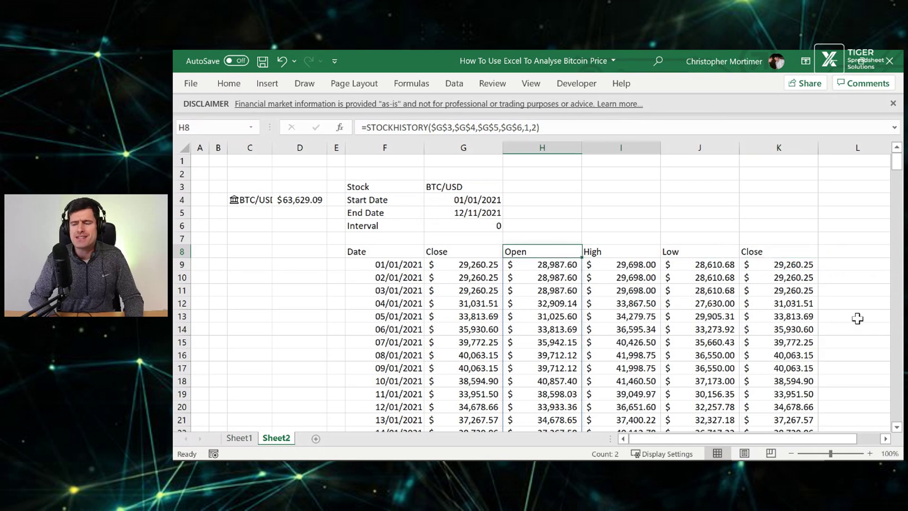
{"action": "key", "text": "shift+Down"}
{"action": "key", "text": "shift+Down"}
{"action": "key", "text": "shift+Down"}
{"action": "key", "text": "shift+Down"}
{"action": "key", "text": "shift+Down"}
{"action": "key", "text": "shift+Down"}
{"action": "key", "text": "shift+Down"}
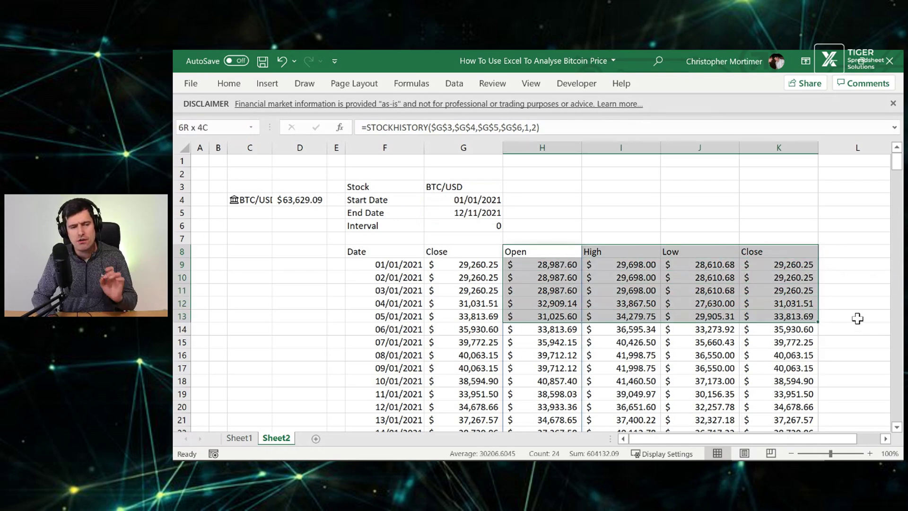
{"action": "key", "text": "shift+Down"}
{"action": "key", "text": "shift+Down"}
{"action": "key", "text": "shift+Down"}
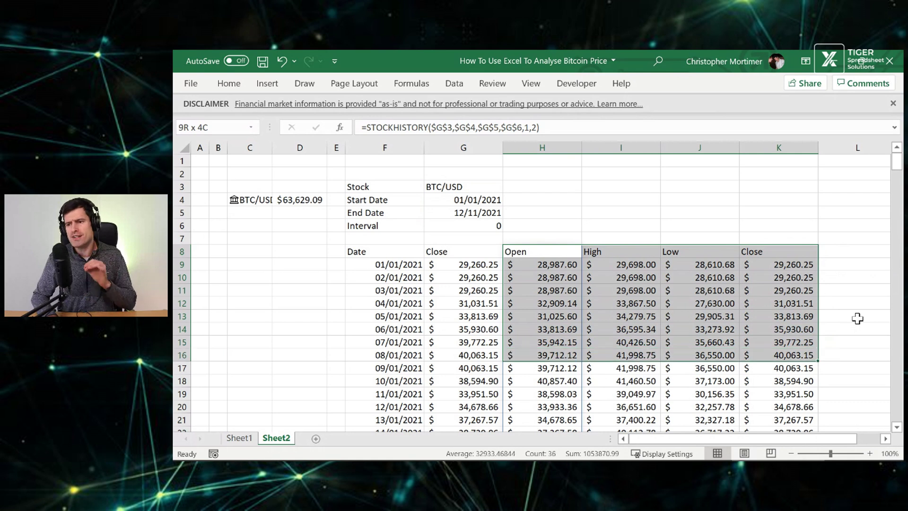
{"action": "key", "text": "Down"}
{"action": "key", "text": "Down"}
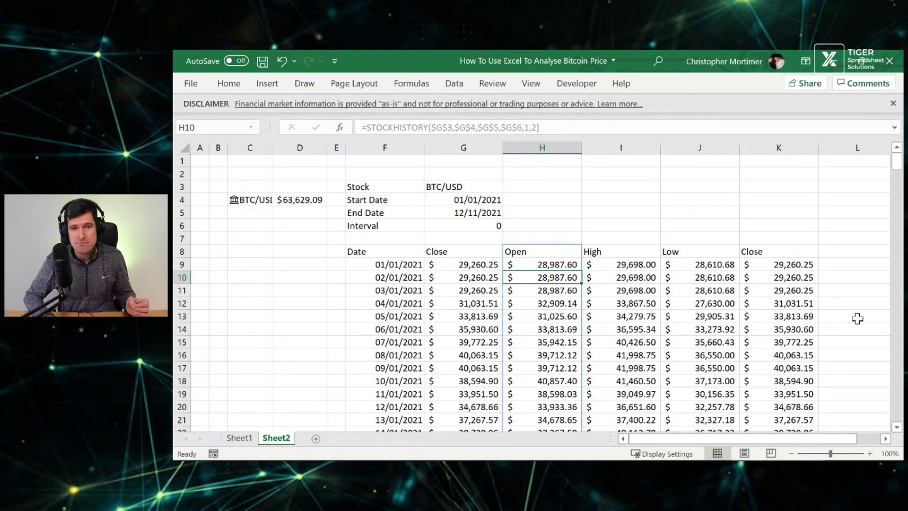
{"action": "key", "text": "Up"}
{"action": "key", "text": "Up"}
{"action": "key", "text": "Right"}
{"action": "key", "text": "Right"}
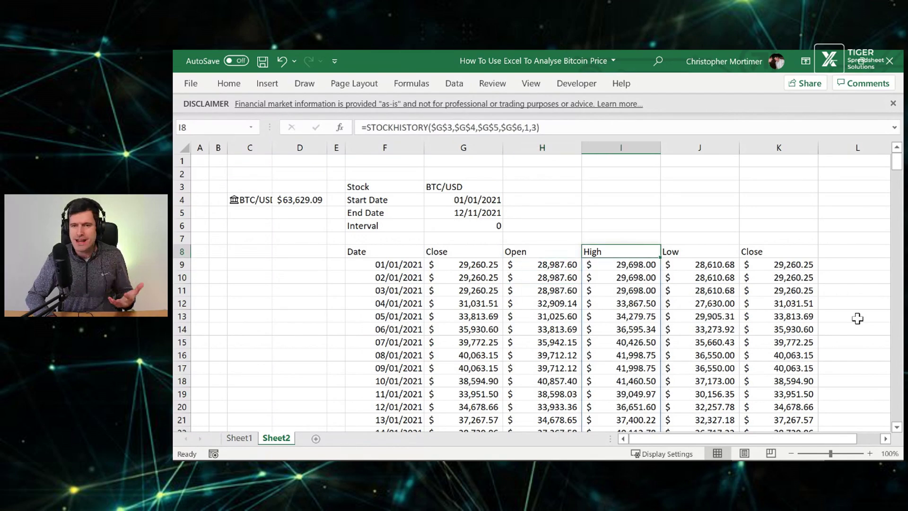
{"action": "key", "text": "Right"}
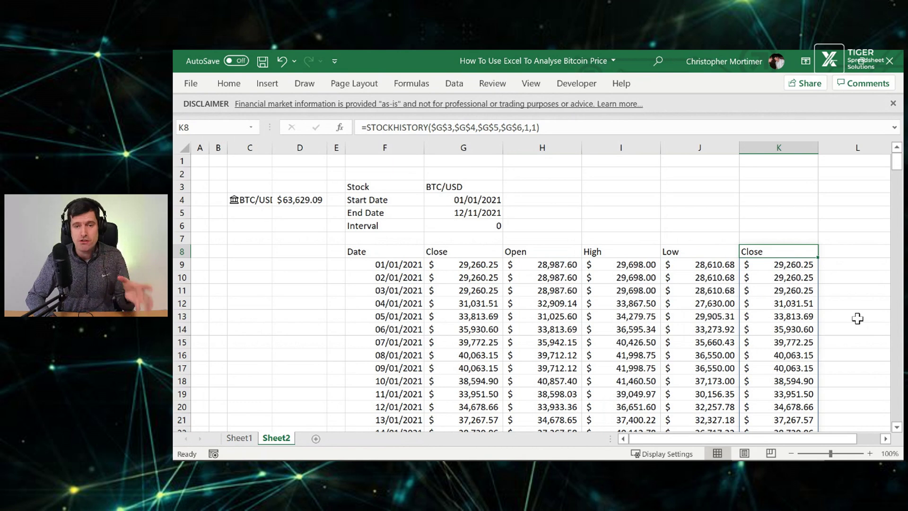
{"action": "key", "text": "Left"}
{"action": "key", "text": "Left"}
{"action": "key", "text": "Left"}
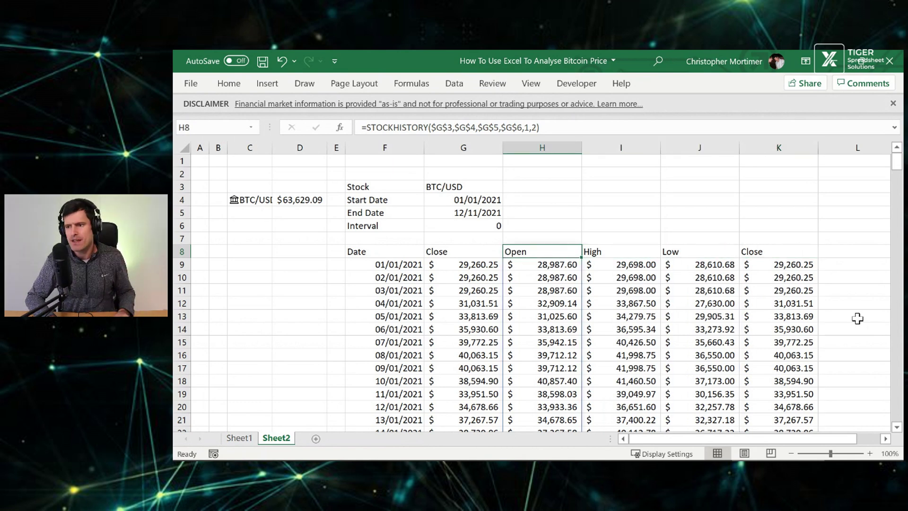
{"action": "key", "text": "shift+Right"}
{"action": "key", "text": "shift+Right"}
{"action": "key", "text": "shift+Right"}
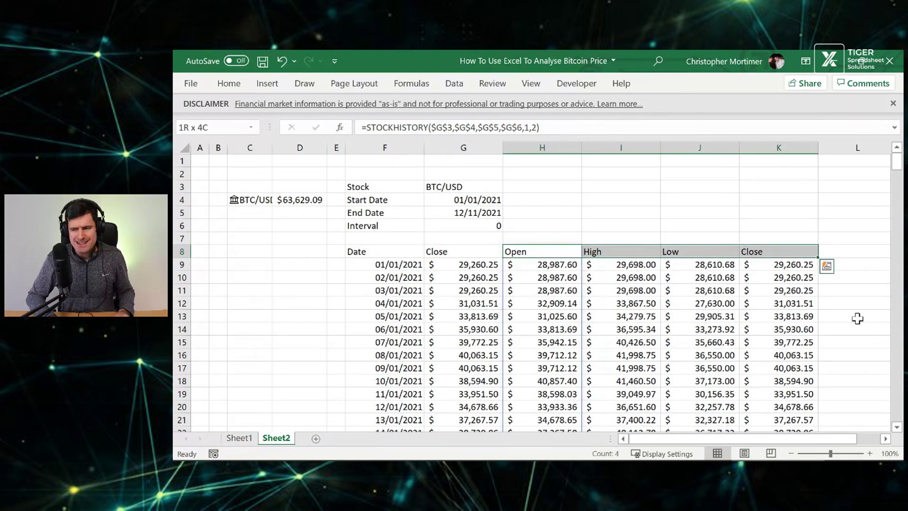
Select H9:K19, the Open, High, Low and Close prices from 01/01/2021 to 11/01/2021.
{"action": "key", "text": "shift+Left"}
{"action": "key", "text": "shift+Left"}
{"action": "key", "text": "shift+Left"}
{"action": "key", "text": "Down"}
{"action": "key", "text": "shift+Right"}
{"action": "key", "text": "shift+Right"}
{"action": "key", "text": "shift+Right"}
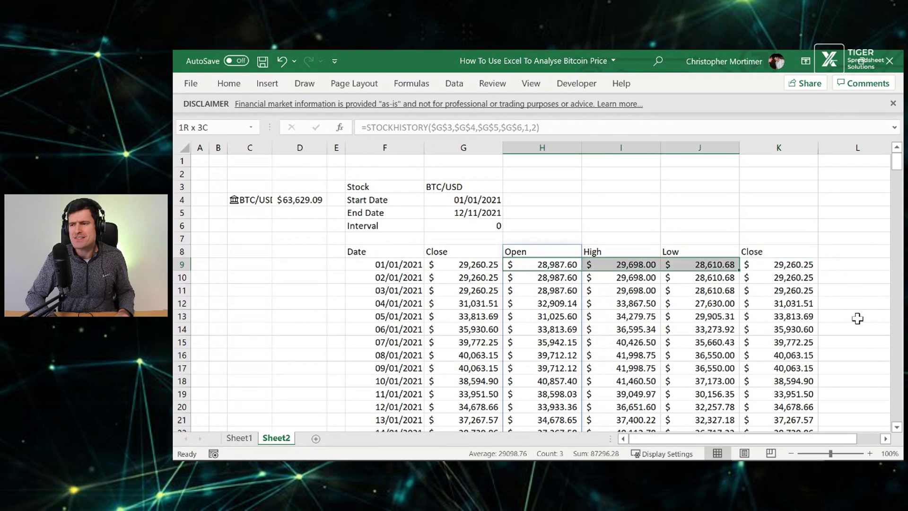
{"action": "key", "text": "shift+Down"}
{"action": "key", "text": "shift+Down"}
{"action": "key", "text": "shift+Down"}
{"action": "key", "text": "shift+Down"}
{"action": "key", "text": "shift+Down"}
{"action": "key", "text": "shift+Down"}
{"action": "key", "text": "shift+Down"}
{"action": "key", "text": "shift+Down"}
{"action": "key", "text": "shift+Down"}
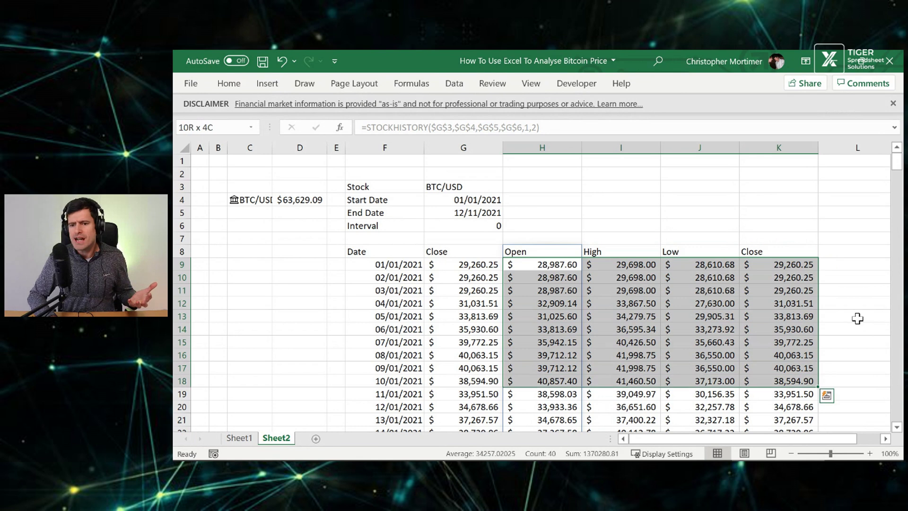
{"action": "key", "text": "shift+Down"}
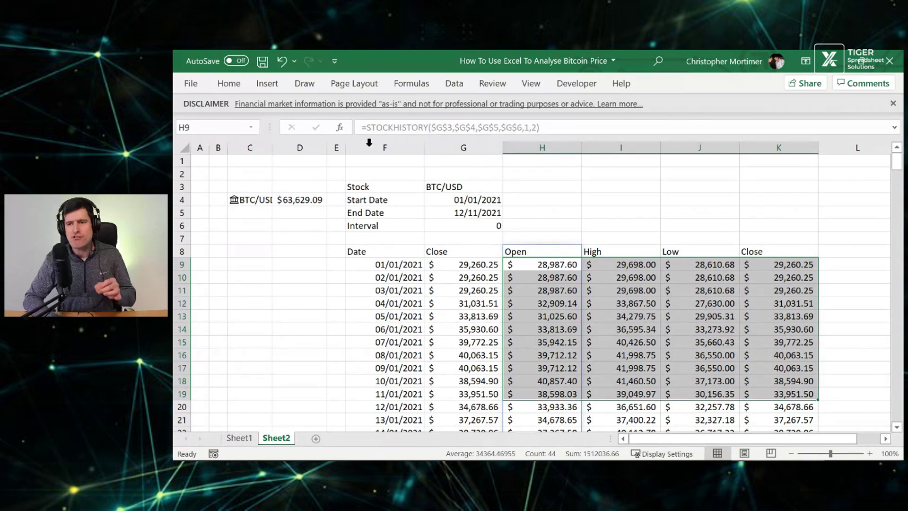
Insert an Open-High-Low-Close stock chart from the Waterfall/Stock chart list.
{"action": "left_click", "coordinate": [266, 84]}
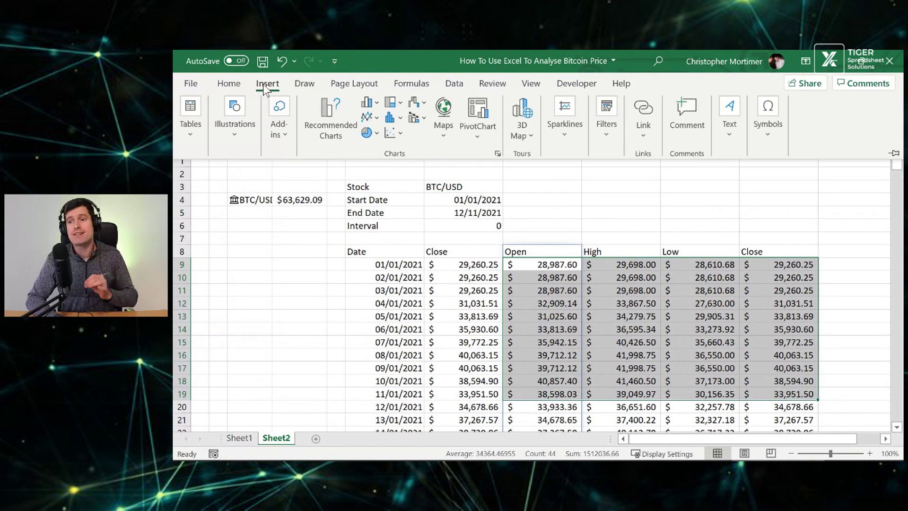
{"action": "left_click", "coordinate": [424, 104]}
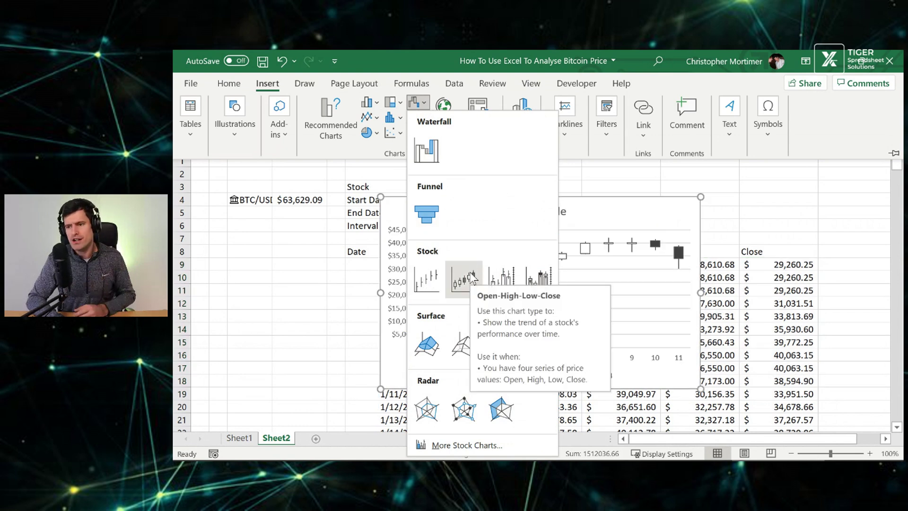
{"action": "left_click", "coordinate": [471, 278]}
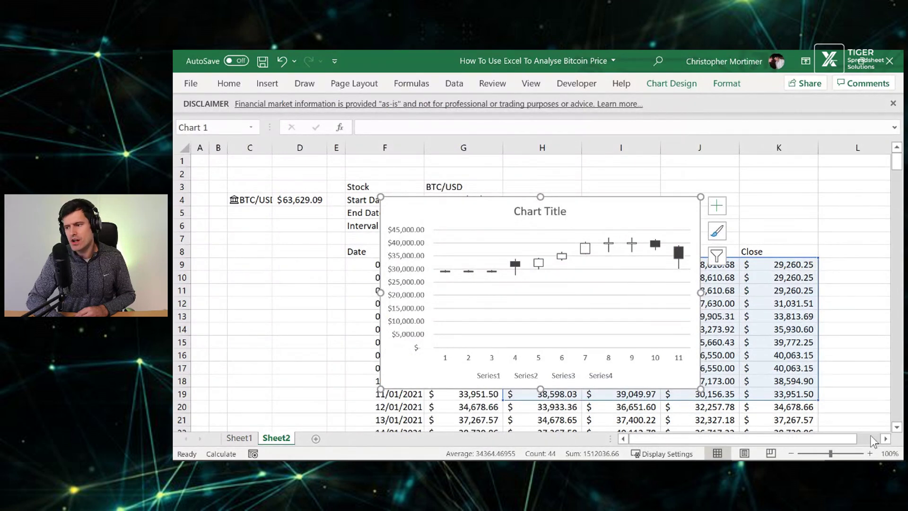
{"action": "scroll", "coordinate": [889, 438], "scroll_direction": "right", "scroll_amount": 8}
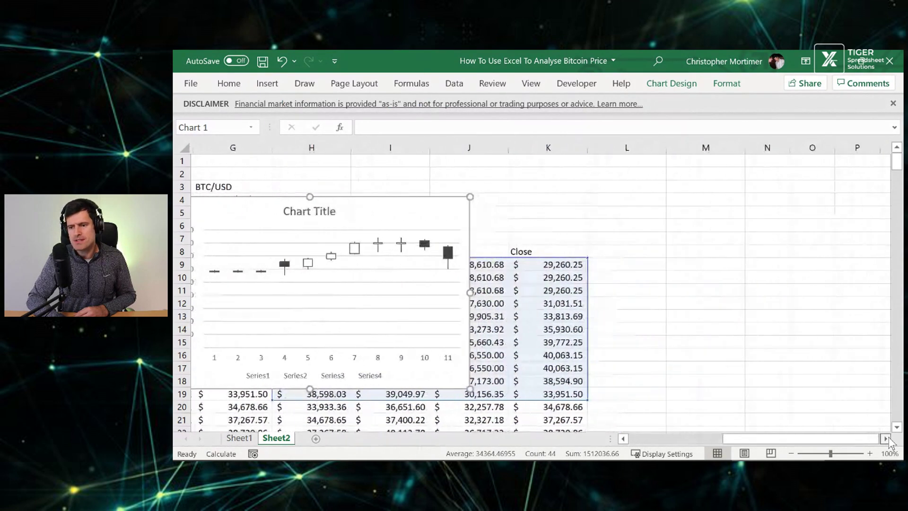
Drag the chart over columns L–Q beside the table, then switch to the CoinMarketCap chart.
{"action": "left_click", "coordinate": [623, 438]}
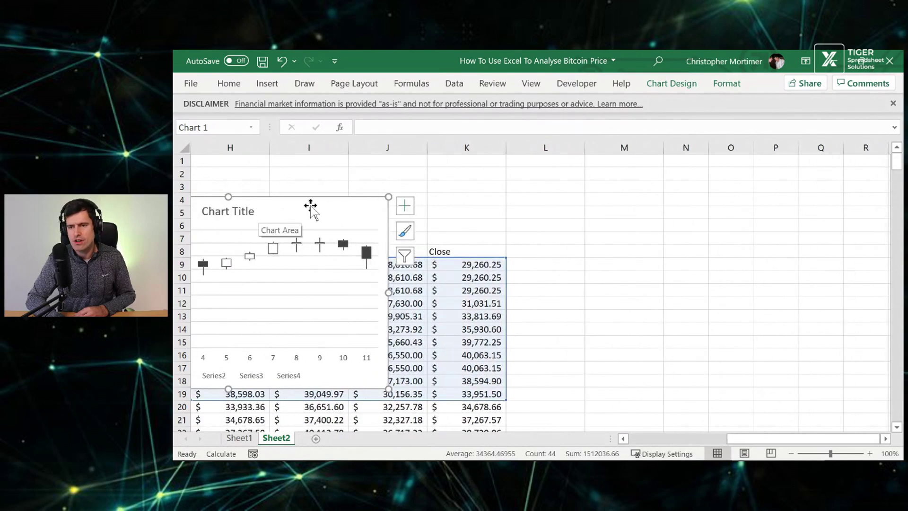
{"action": "left_click_drag", "start_coordinate": [310, 206], "coordinate": [767, 194]}
{"action": "left_click", "coordinate": [414, 188]}
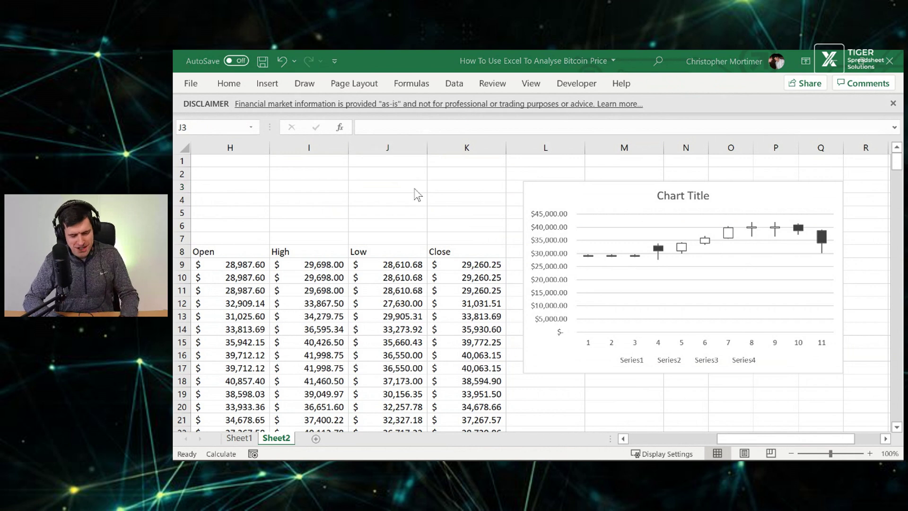
{"action": "key", "text": "alt+Tab"}
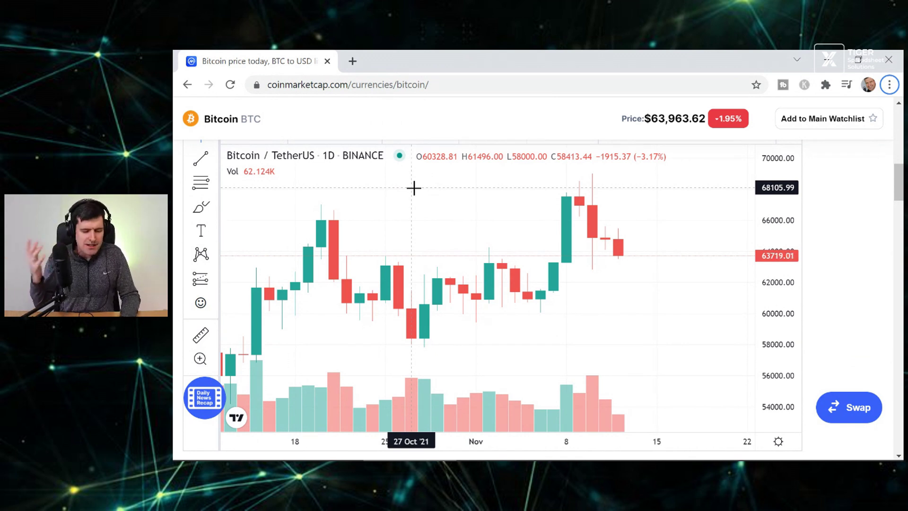
Switch from Chrome back to the Excel workbook.
{"action": "key", "text": "alt+Tab"}
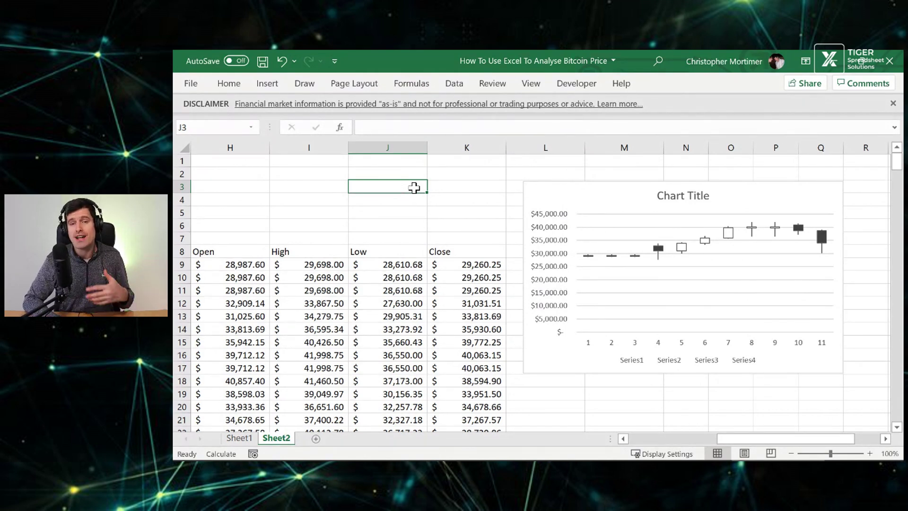
Set the vertical price axis minimum bound to 22000 in the Format Axis pane.
{"action": "left_click", "coordinate": [555, 294]}
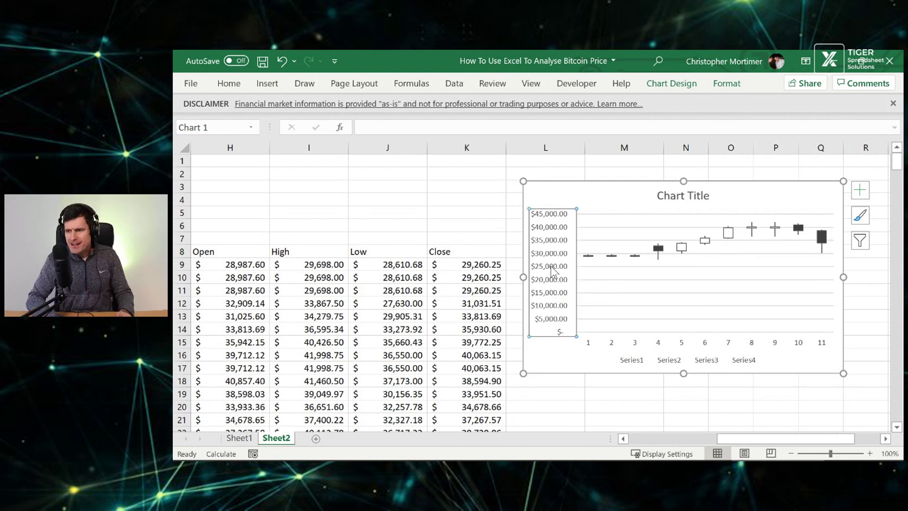
{"action": "left_click", "coordinate": [716, 90]}
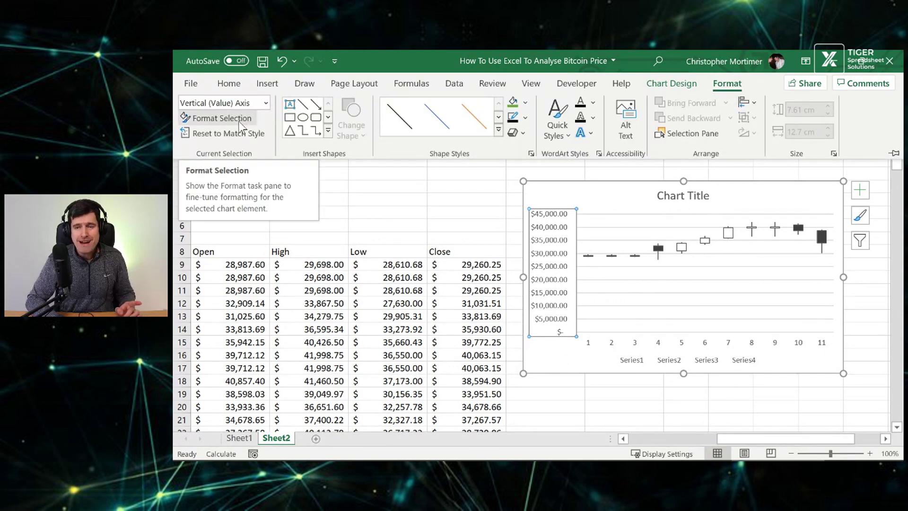
{"action": "left_click", "coordinate": [233, 118]}
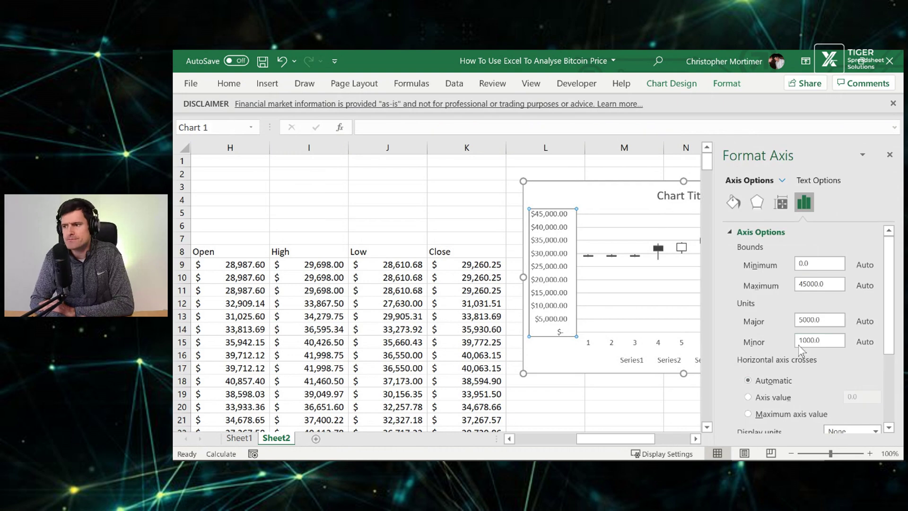
{"action": "left_click_drag", "start_coordinate": [826, 264], "coordinate": [733, 270]}
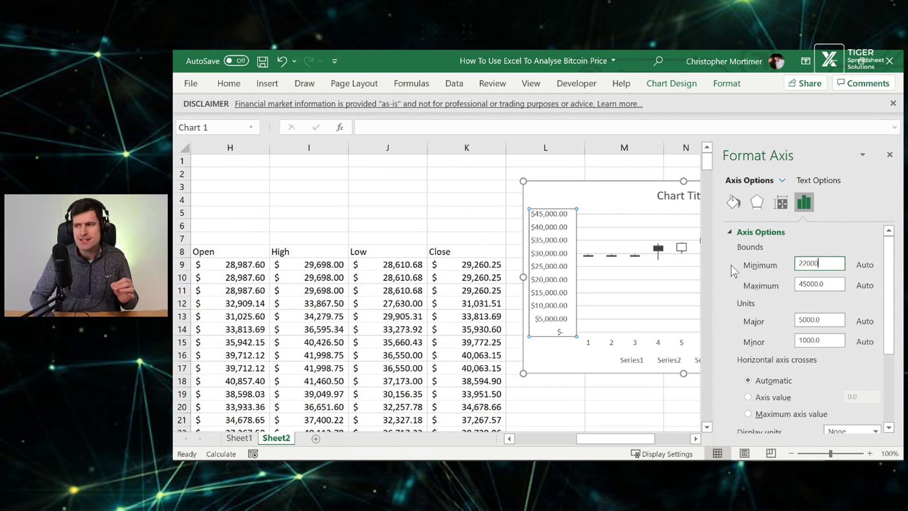
{"action": "key", "text": "Return"}
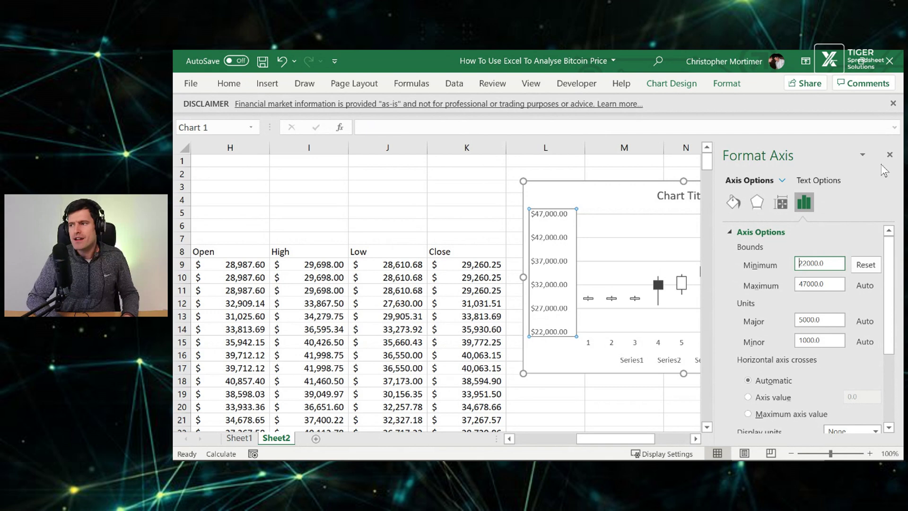
{"action": "left_click", "coordinate": [890, 155]}
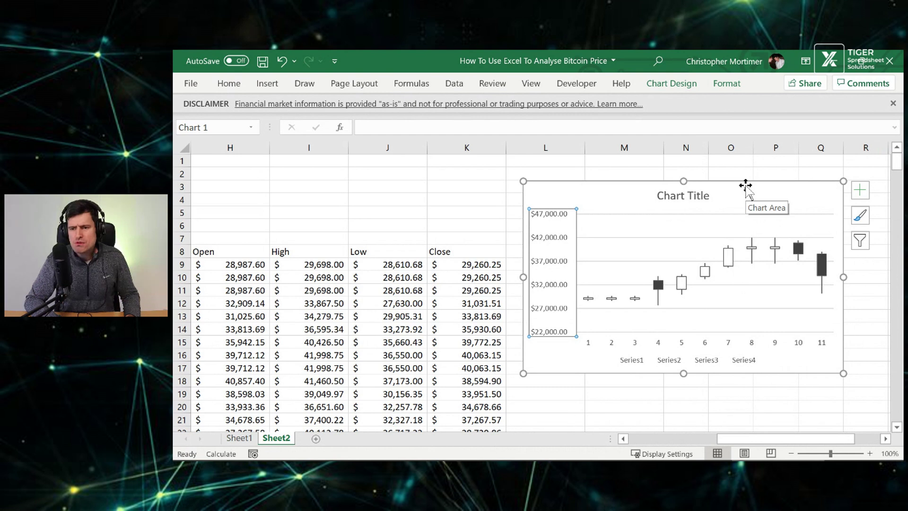
{"action": "left_click", "coordinate": [810, 364]}
{"action": "left_click", "coordinate": [824, 266]}
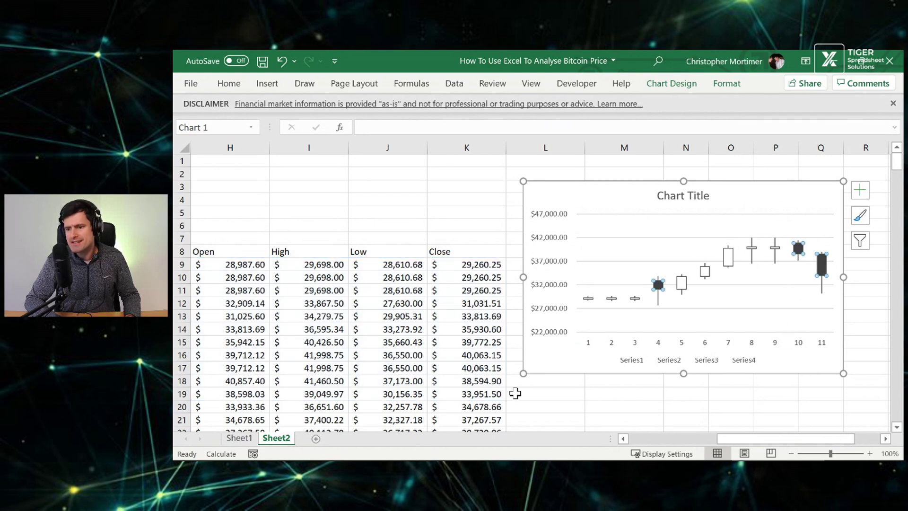
{"action": "left_click", "coordinate": [705, 217]}
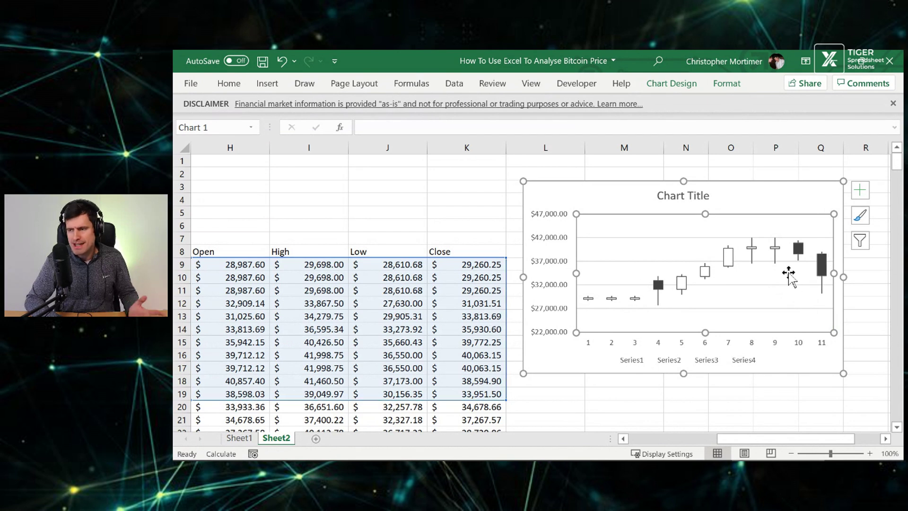
Delete the candlestick chart's title.
{"action": "left_click", "coordinate": [771, 197]}
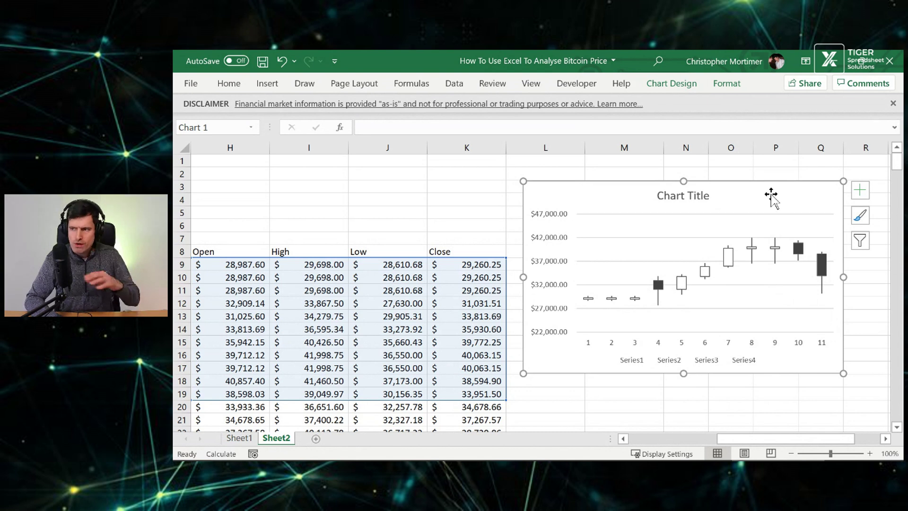
{"action": "left_click", "coordinate": [687, 198]}
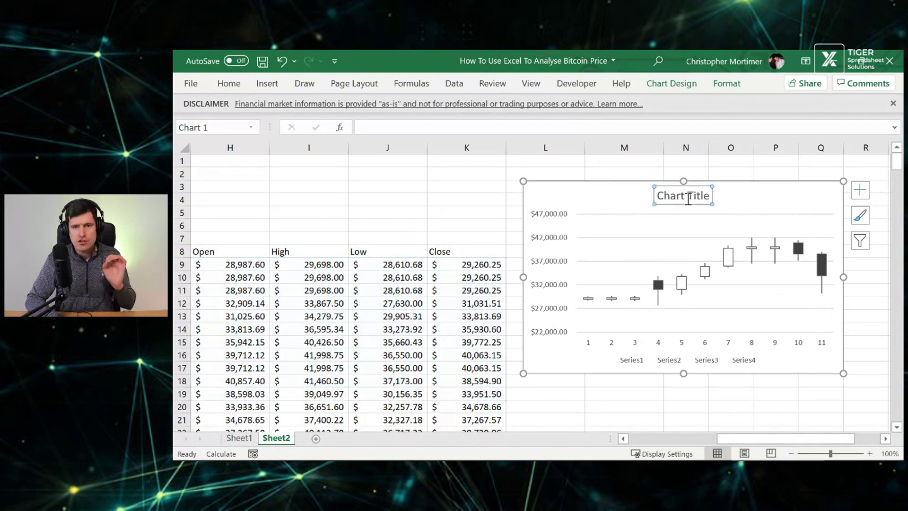
{"action": "key", "text": "Delete"}
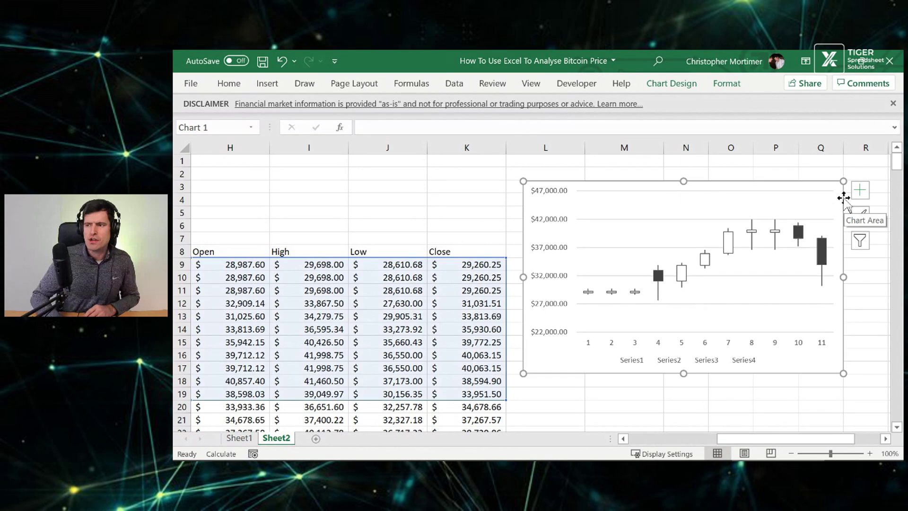
Fill the falling (down-day) candles red, after comparing with CoinMarketCap's chart.
{"action": "left_click", "coordinate": [826, 256]}
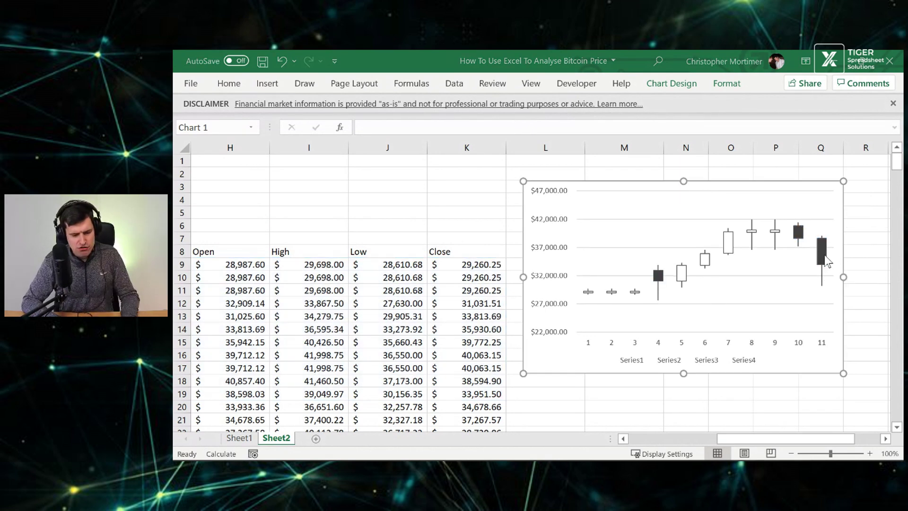
{"action": "key", "text": "alt+Tab"}
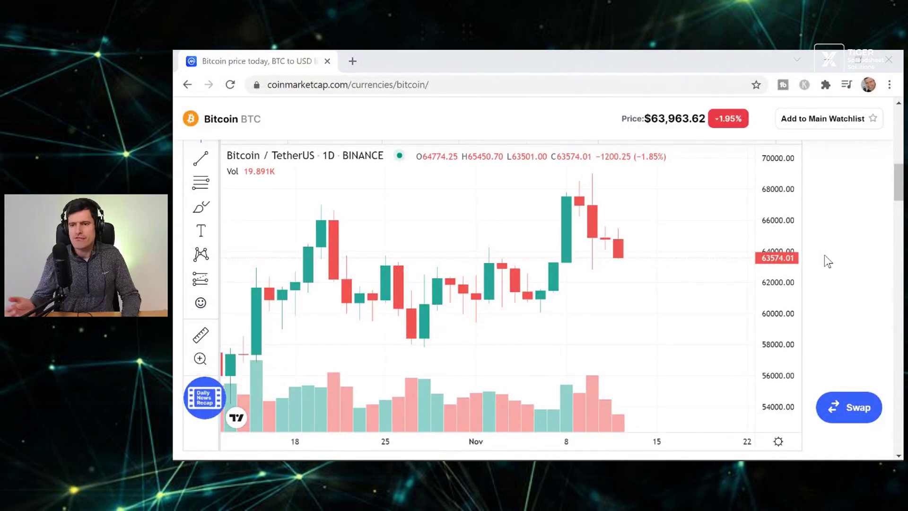
{"action": "key", "text": "alt+Tab"}
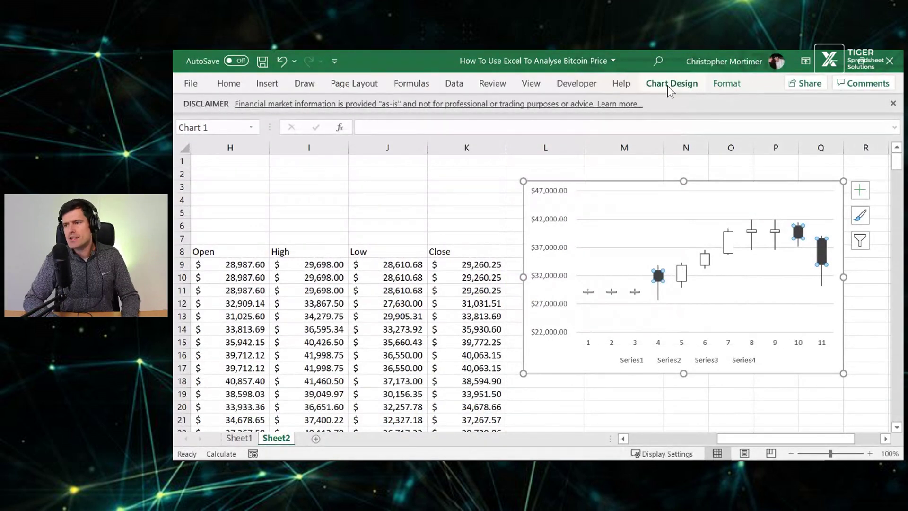
{"action": "left_click", "coordinate": [693, 88]}
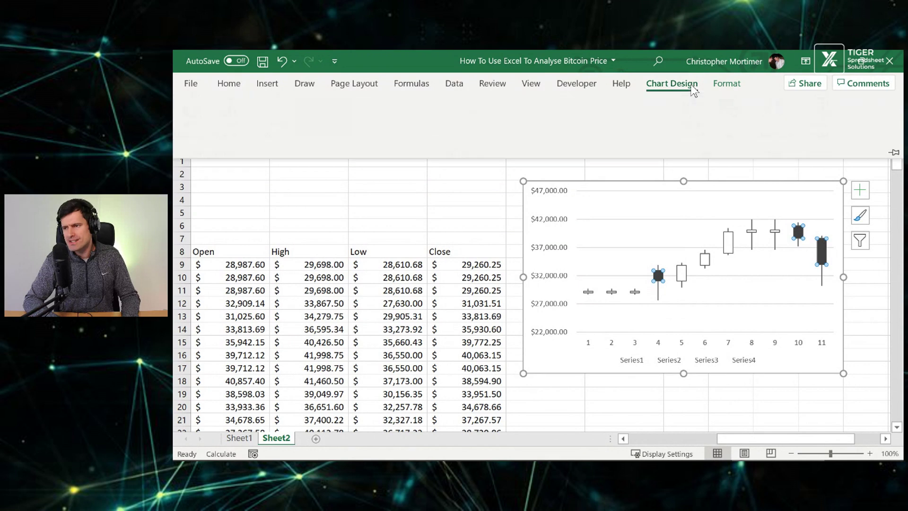
{"action": "left_click", "coordinate": [731, 85]}
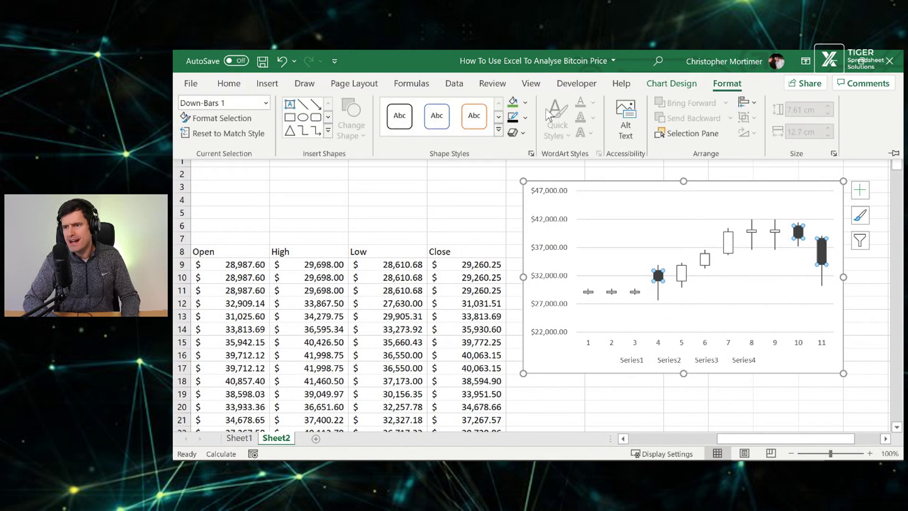
{"action": "left_click", "coordinate": [528, 99]}
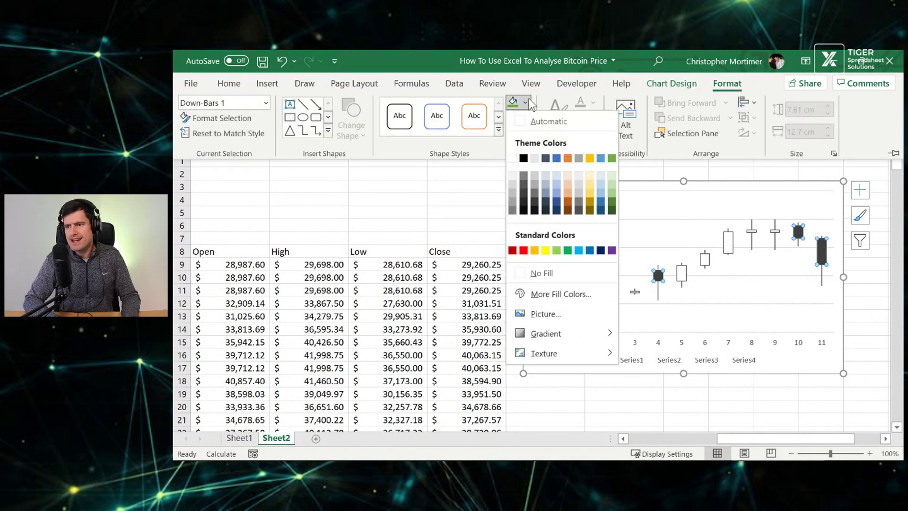
{"action": "left_click", "coordinate": [523, 252]}
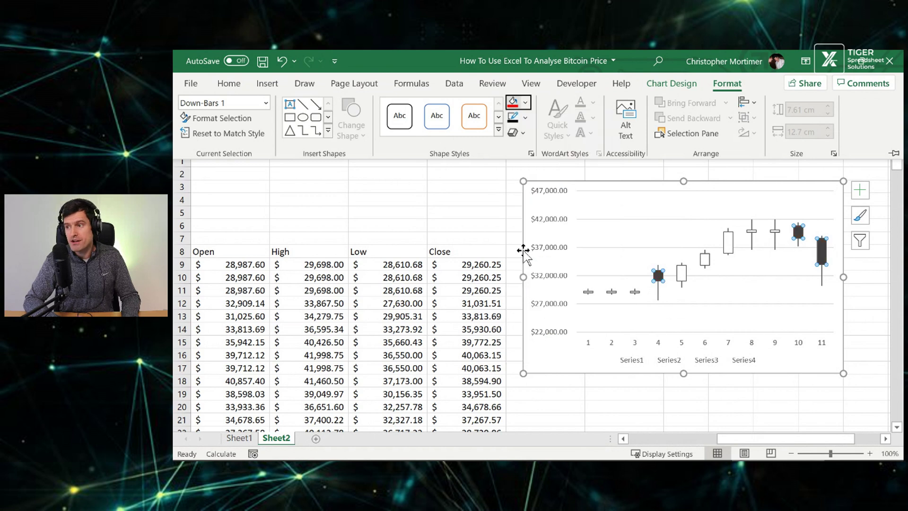
Fill the rising (up-day) candles green.
{"action": "left_click", "coordinate": [730, 245]}
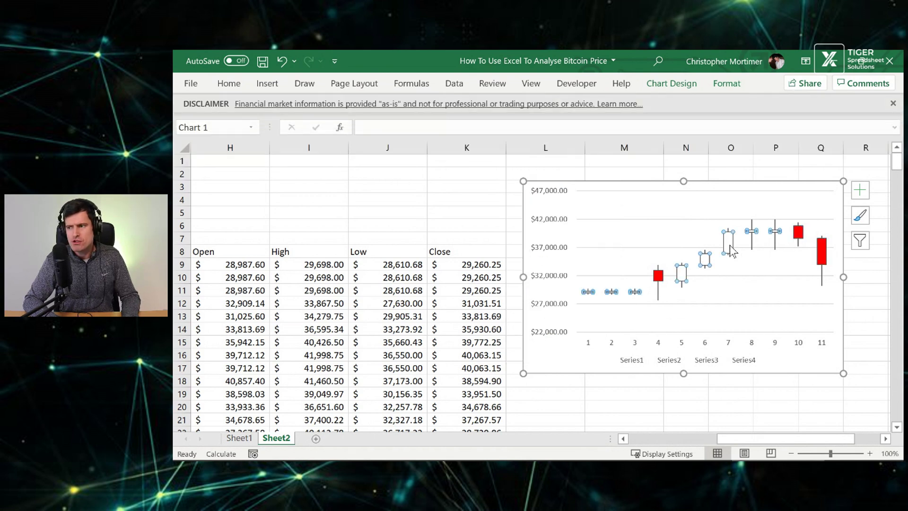
{"action": "left_click", "coordinate": [723, 89]}
{"action": "left_click", "coordinate": [527, 106]}
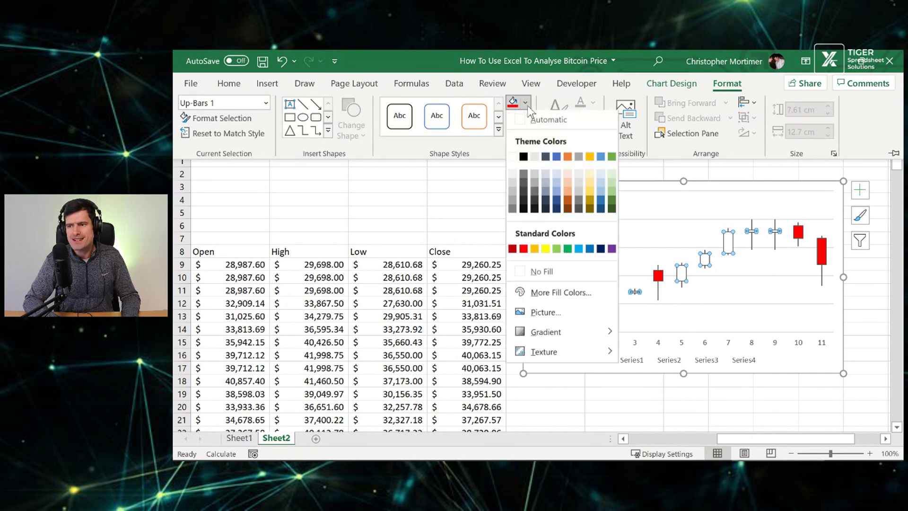
{"action": "left_click", "coordinate": [612, 157]}
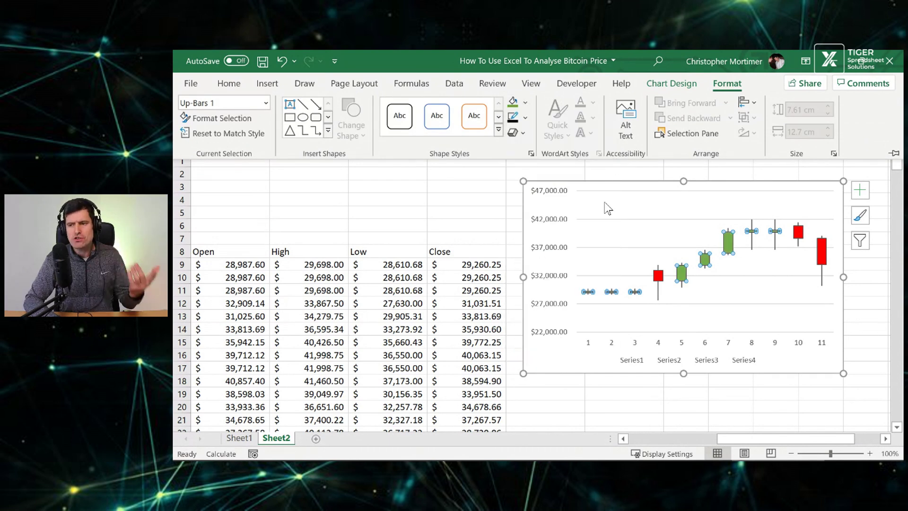
Add Primary Major and Primary Minor Horizontal gridlines to the chart.
{"action": "left_click", "coordinate": [599, 215]}
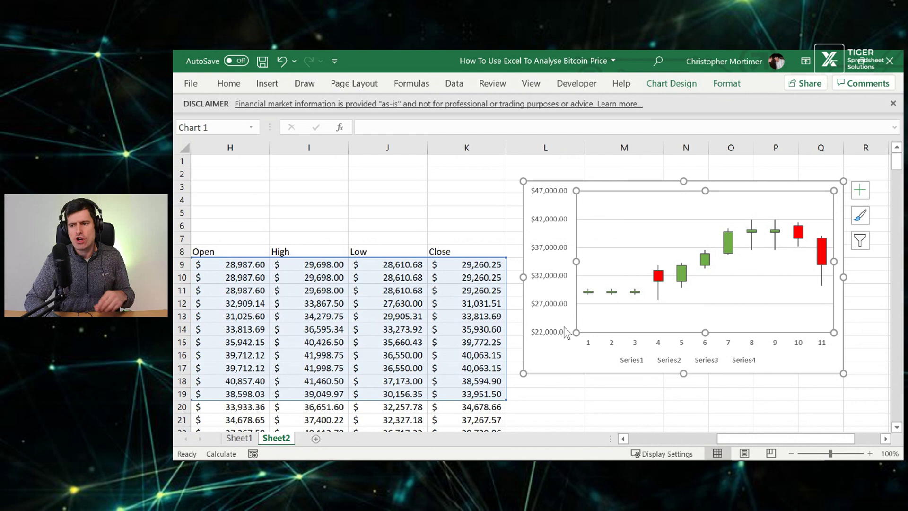
{"action": "left_click", "coordinate": [554, 364]}
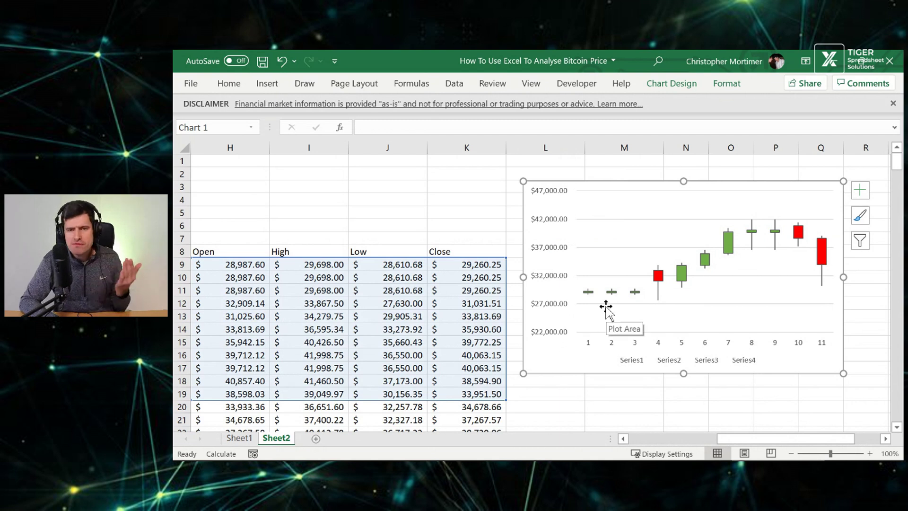
{"action": "left_click", "coordinate": [583, 263]}
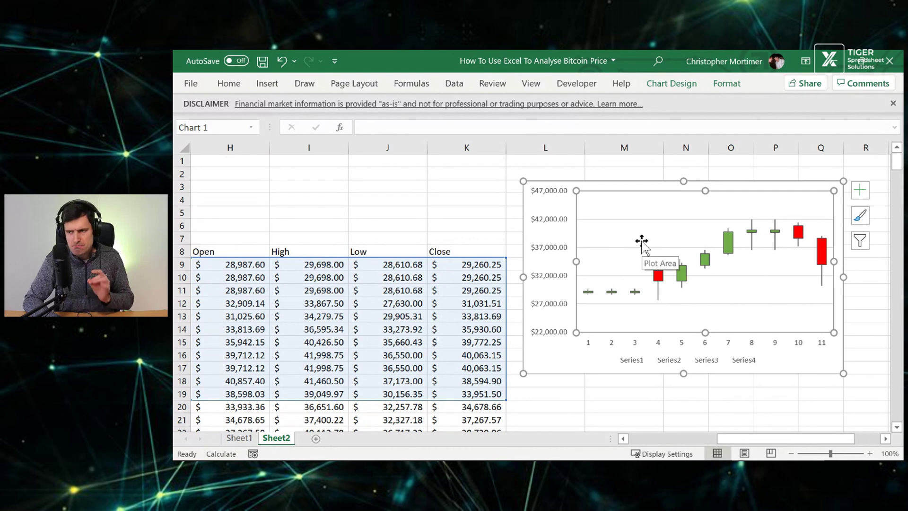
{"action": "left_click", "coordinate": [667, 85]}
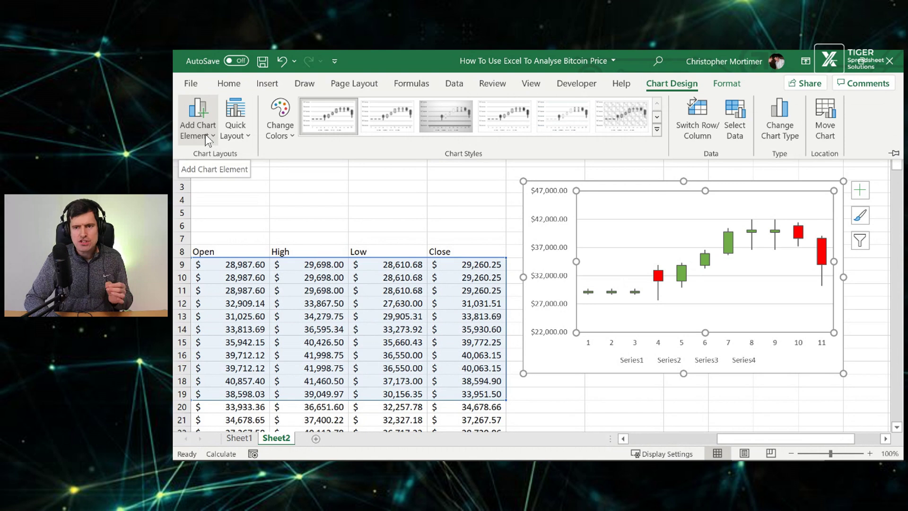
{"action": "left_click", "coordinate": [205, 135]}
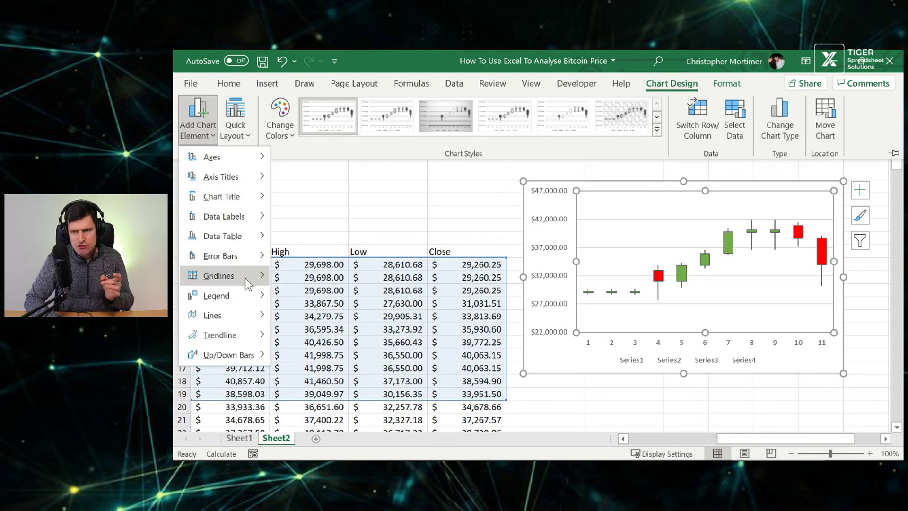
{"action": "mouse_move", "coordinate": [247, 279]}
{"action": "left_click", "coordinate": [343, 284]}
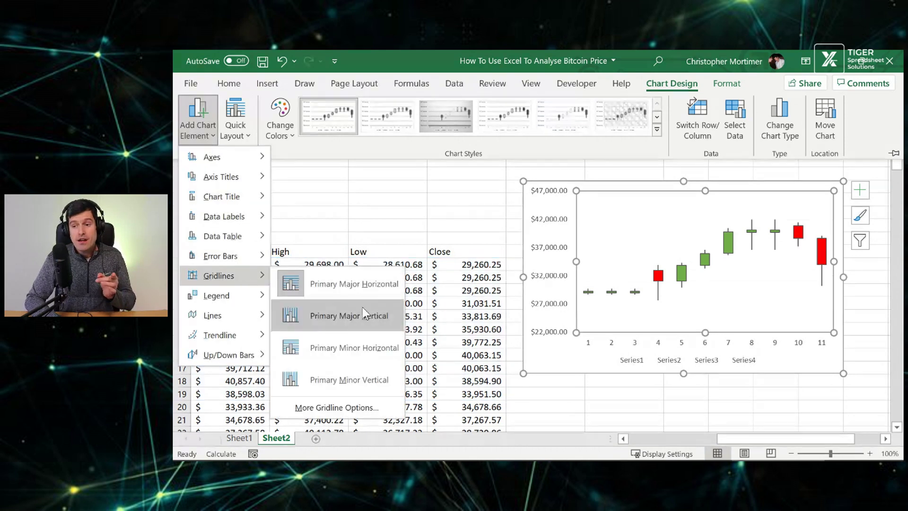
{"action": "left_click", "coordinate": [378, 358]}
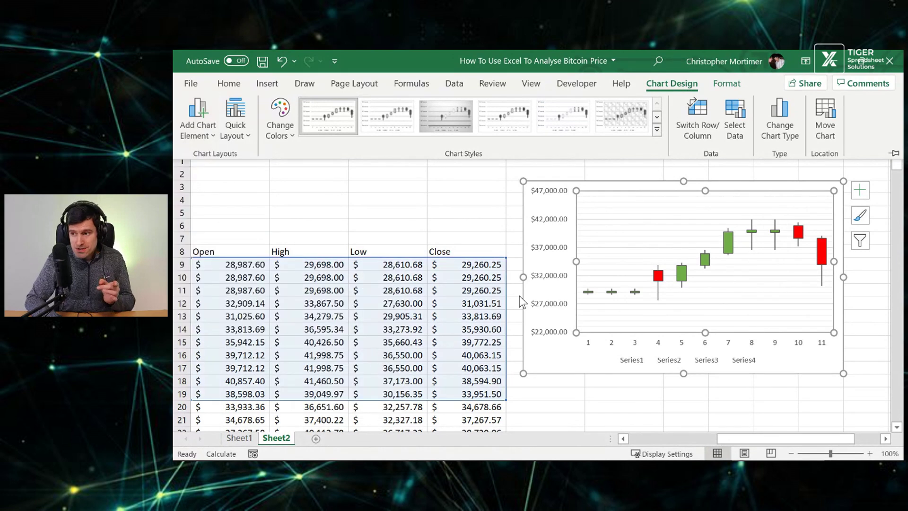
Delete the Series1–Series4 legend from the chart.
{"action": "key", "text": "ctrl+F1"}
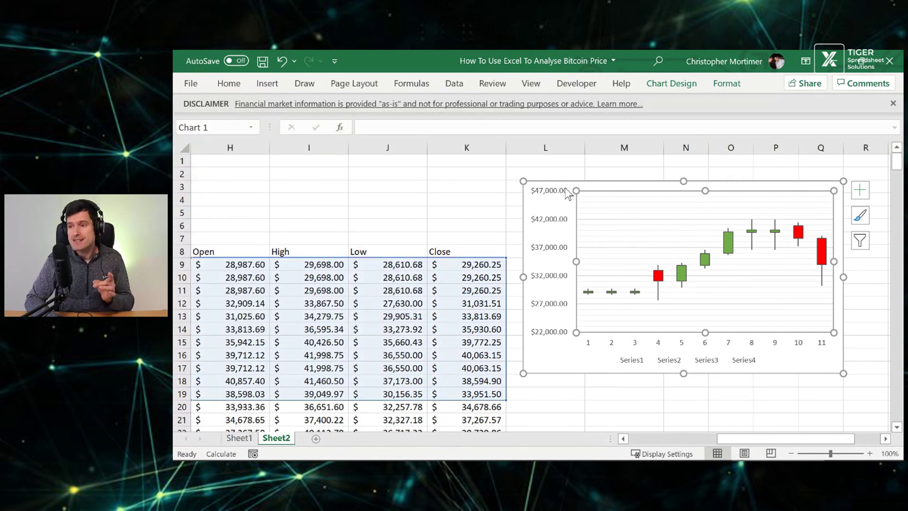
{"action": "left_click", "coordinate": [564, 190]}
{"action": "left_click", "coordinate": [450, 202]}
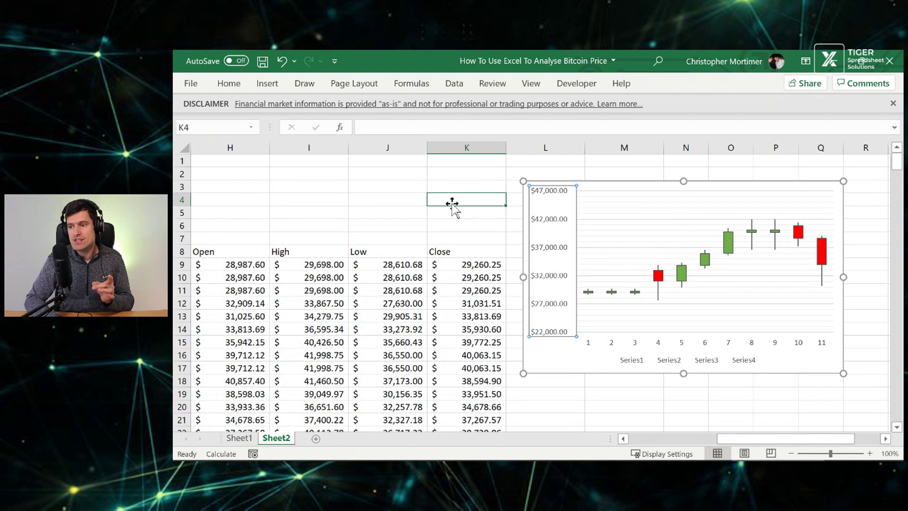
{"action": "left_click", "coordinate": [646, 360]}
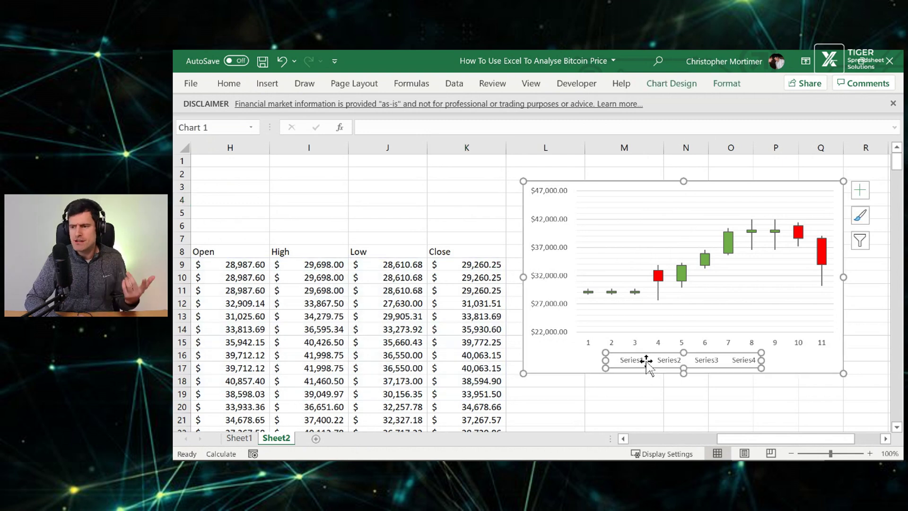
{"action": "left_click_drag", "start_coordinate": [646, 360], "coordinate": [755, 348]}
{"action": "key", "text": "Delete"}
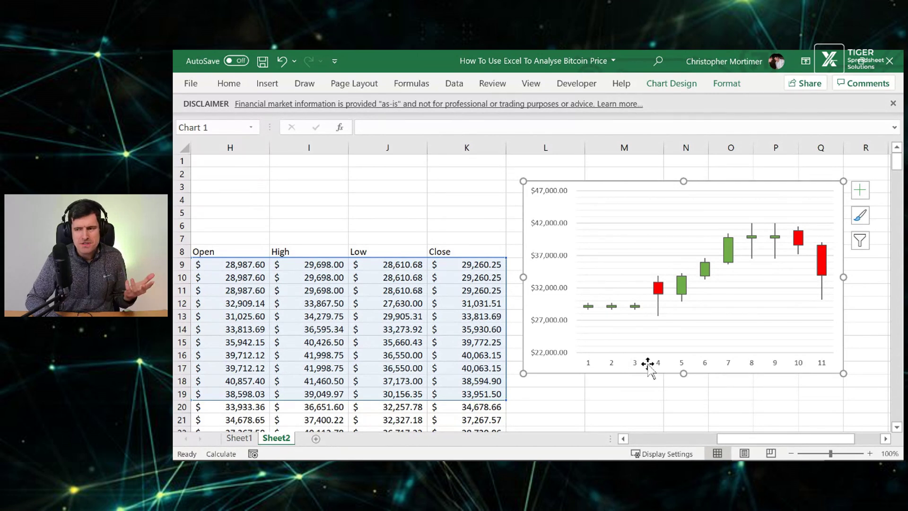
{"action": "left_click", "coordinate": [782, 289]}
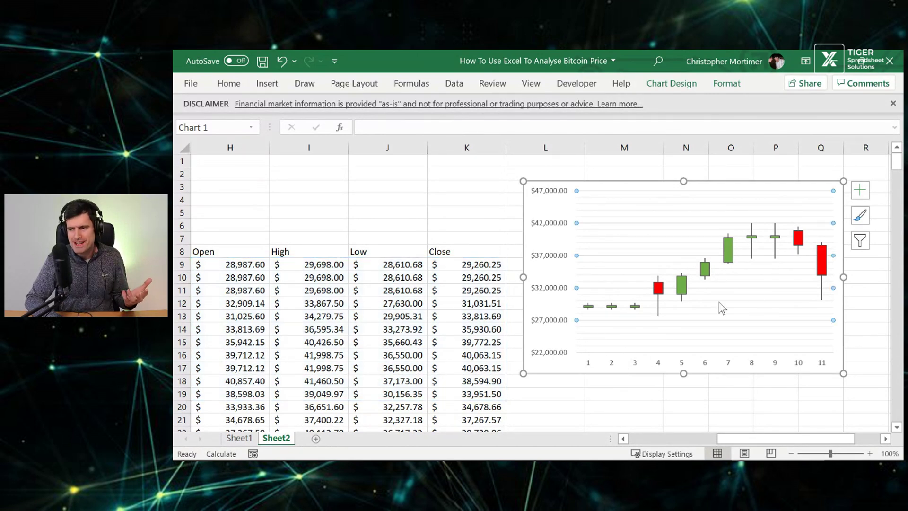
Use the dates in F9:F19 (01/01/2021–11/01/2021) as the chart's horizontal axis labels.
{"action": "right_click", "coordinate": [603, 227]}
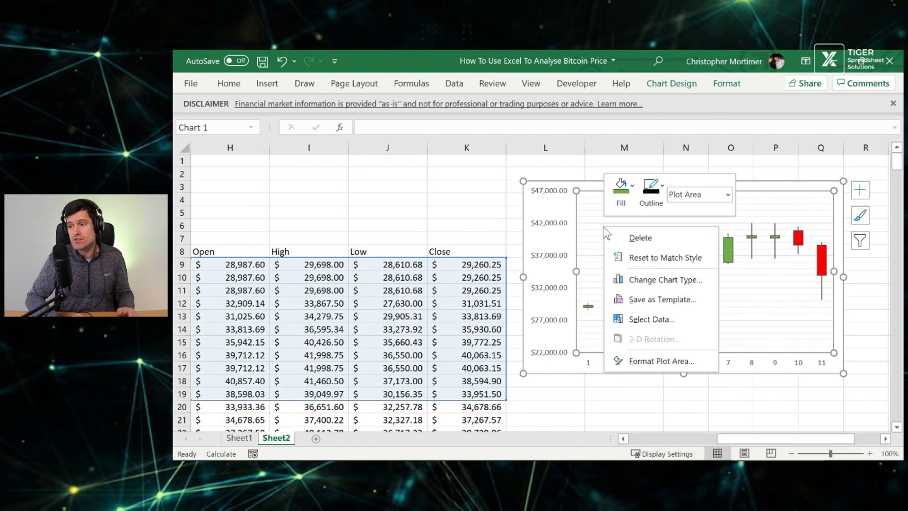
{"action": "left_click", "coordinate": [656, 319]}
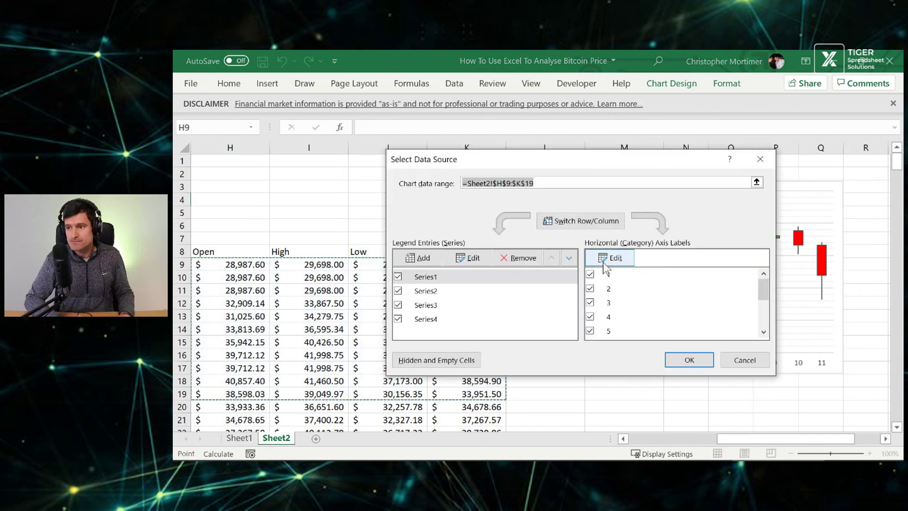
{"action": "left_click", "coordinate": [610, 257]}
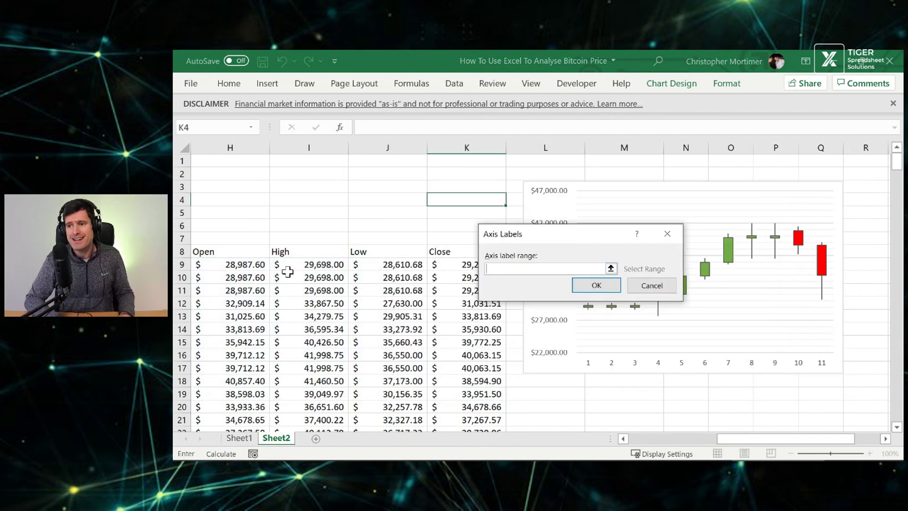
{"action": "left_click", "coordinate": [611, 269]}
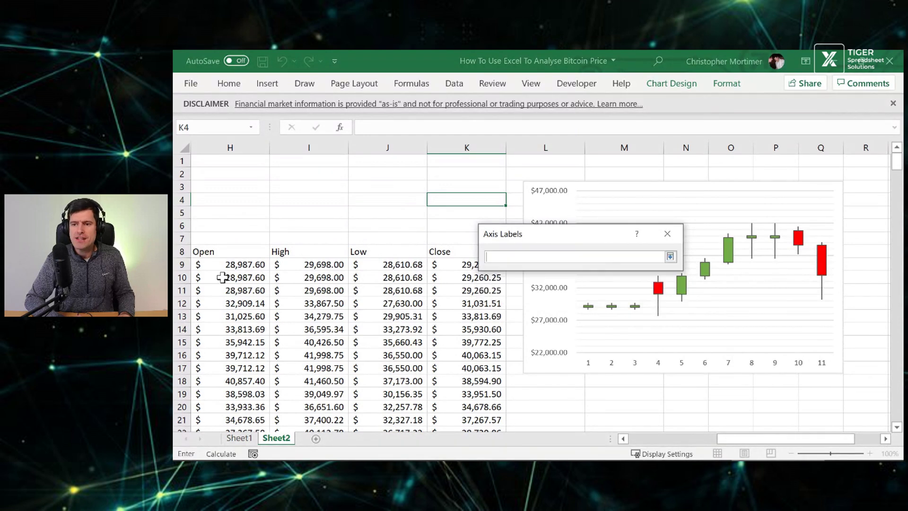
{"action": "left_click", "coordinate": [206, 264]}
{"action": "scroll", "coordinate": [207, 264], "scroll_direction": "left", "scroll_amount": 2}
{"action": "left_click", "coordinate": [206, 263]}
{"action": "scroll", "coordinate": [206, 264], "scroll_direction": "left", "scroll_amount": 1}
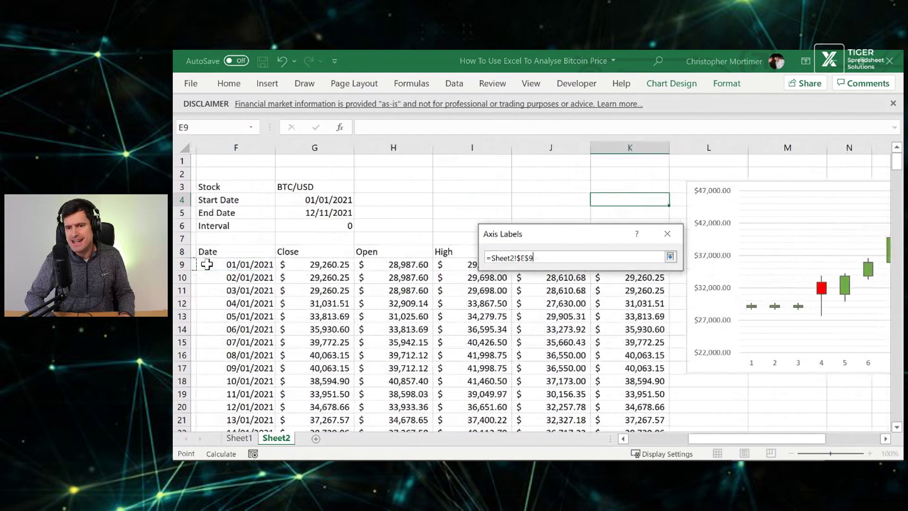
{"action": "key", "text": "shift+Down"}
{"action": "key", "text": "shift+Down"}
{"action": "key", "text": "shift+Down"}
{"action": "key", "text": "shift+Down"}
{"action": "key", "text": "shift+Down"}
{"action": "key", "text": "shift+Down"}
{"action": "key", "text": "shift+Down"}
{"action": "key", "text": "shift+Down"}
{"action": "key", "text": "shift+Down"}
{"action": "key", "text": "shift+Down"}
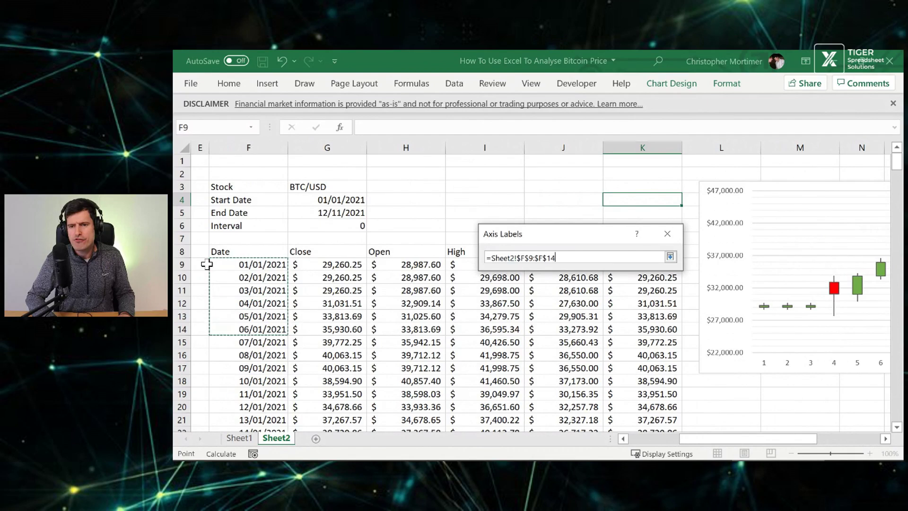
{"action": "key", "text": "Return"}
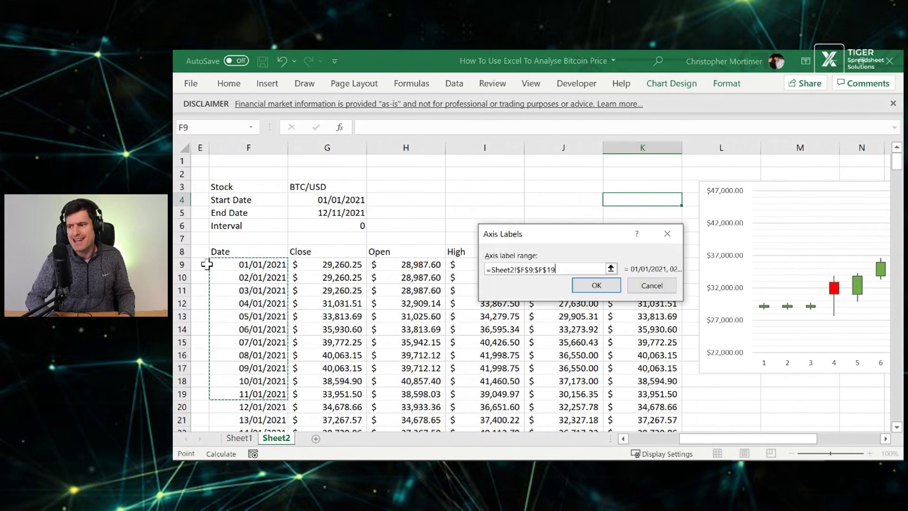
{"action": "left_click", "coordinate": [587, 287]}
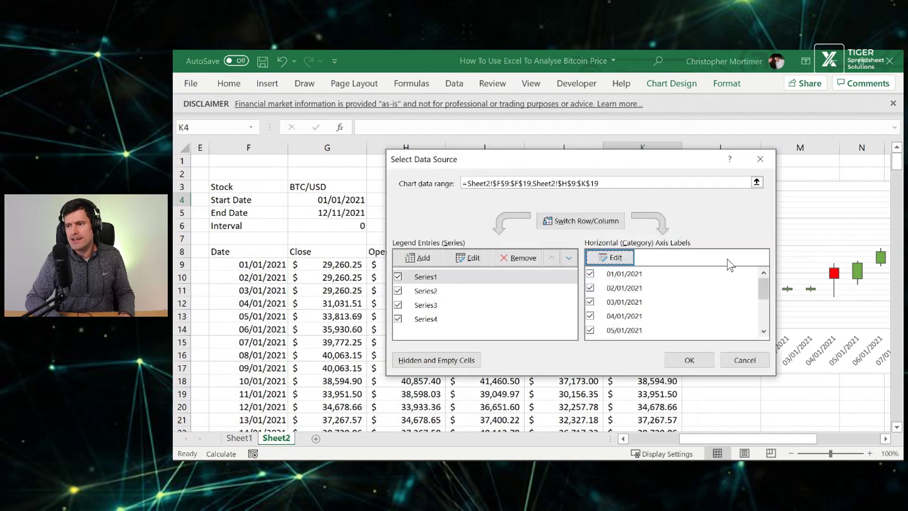
{"action": "left_click", "coordinate": [691, 358]}
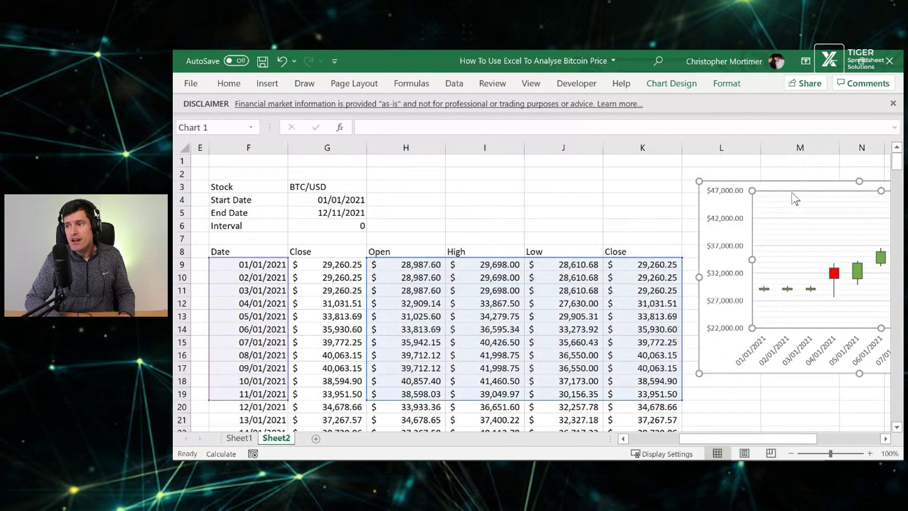
{"action": "left_click_drag", "start_coordinate": [792, 186], "coordinate": [431, 180]}
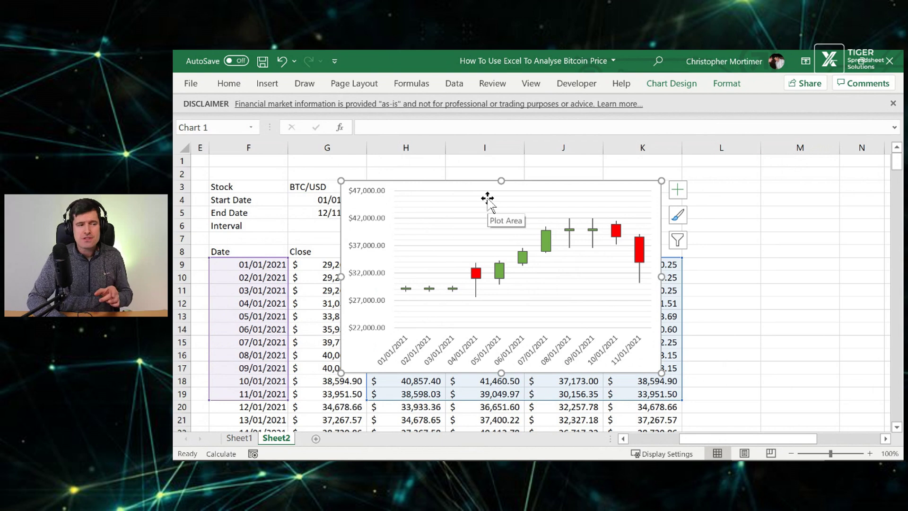